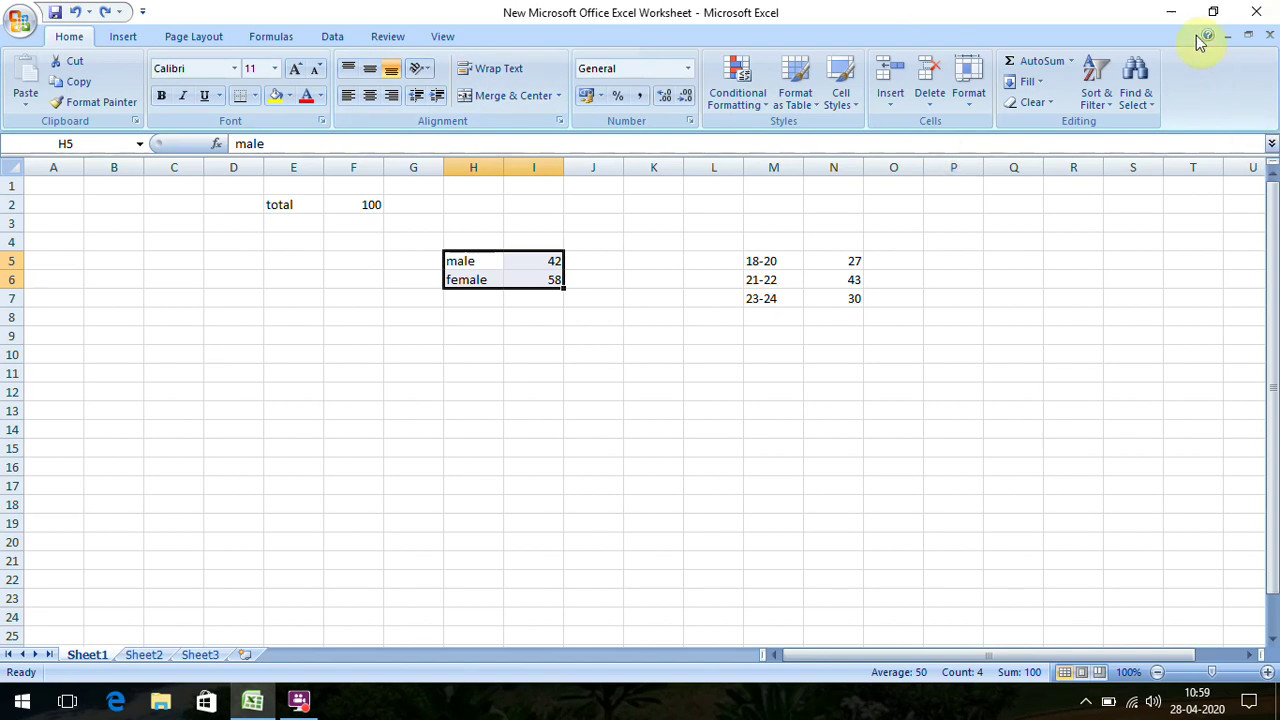
Minimize Excel, reopen the workbook from the desktop and dismiss the reopen prompt.
left_click(1172, 12)
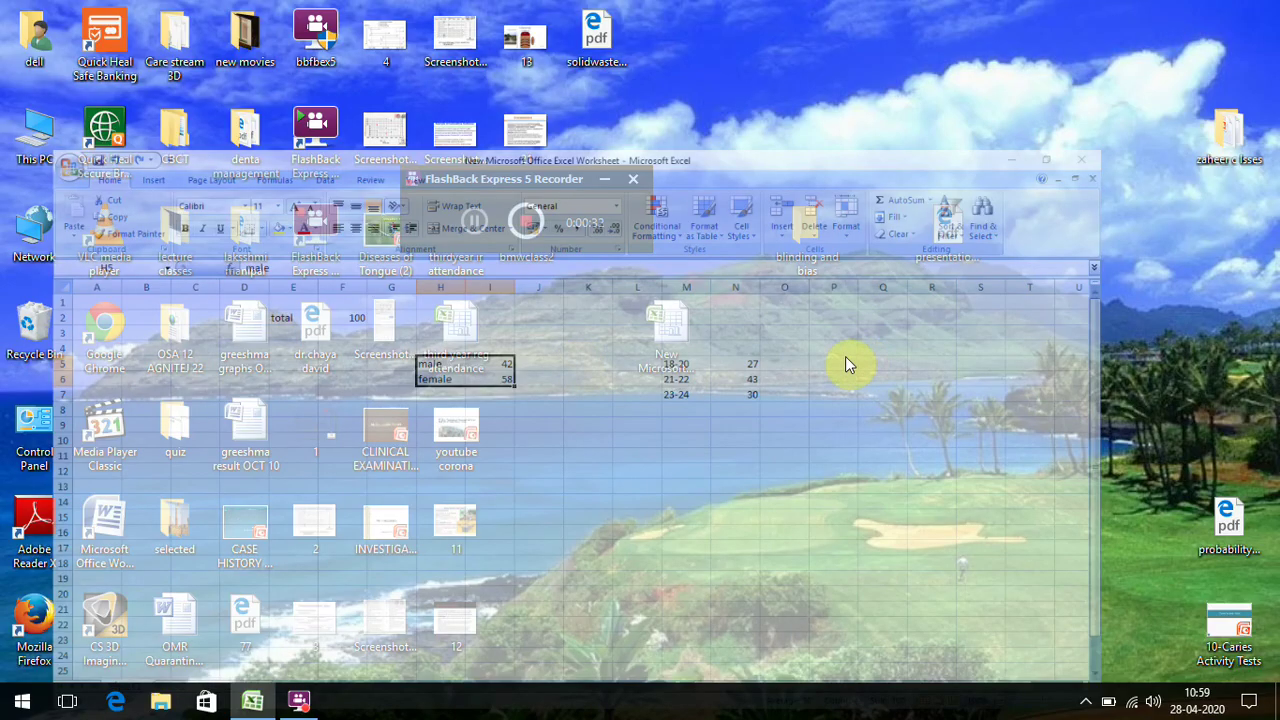
double_click(670, 325)
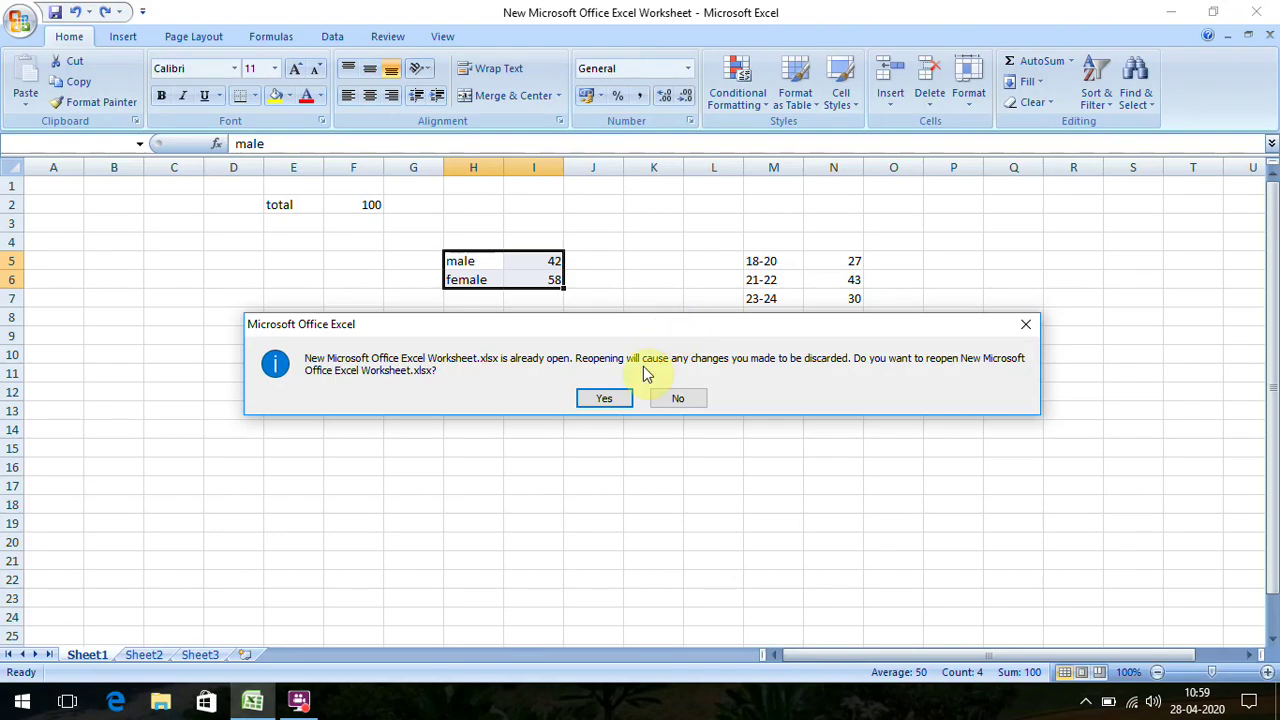
left_click(1020, 334)
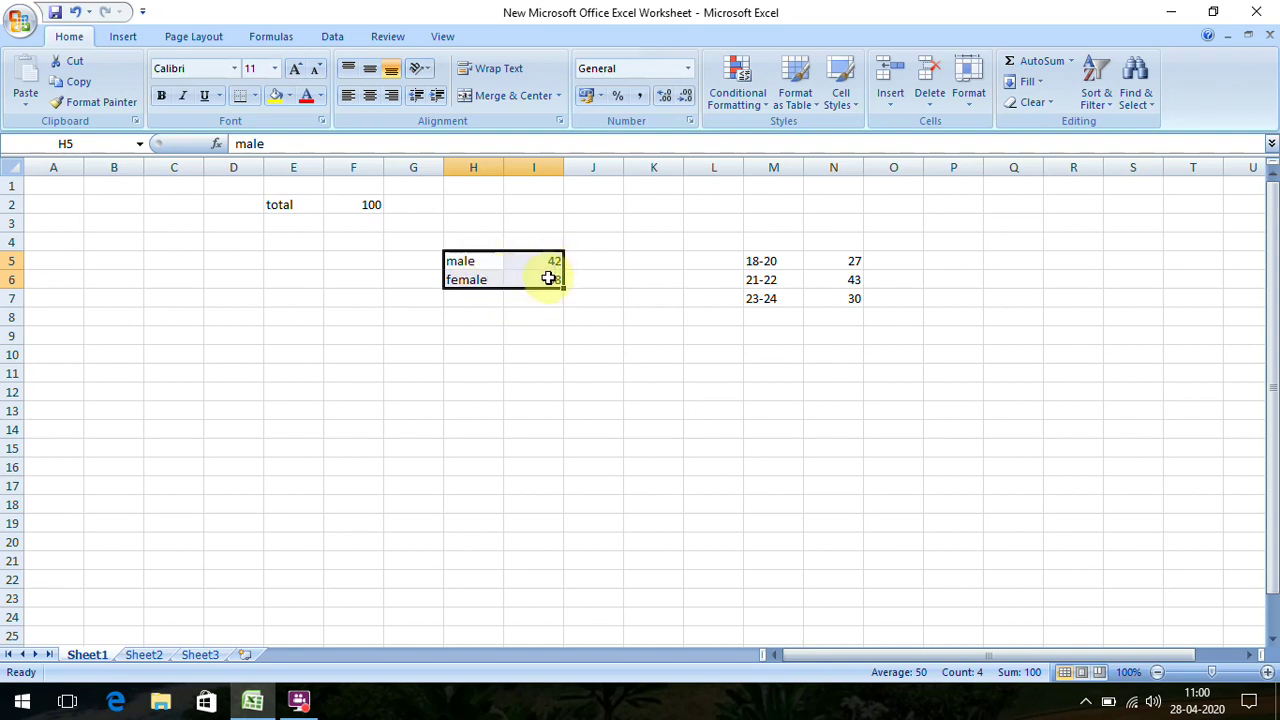
Insert a 3-D pie chart from the male and female data in H5:I6.
left_click(500, 336)
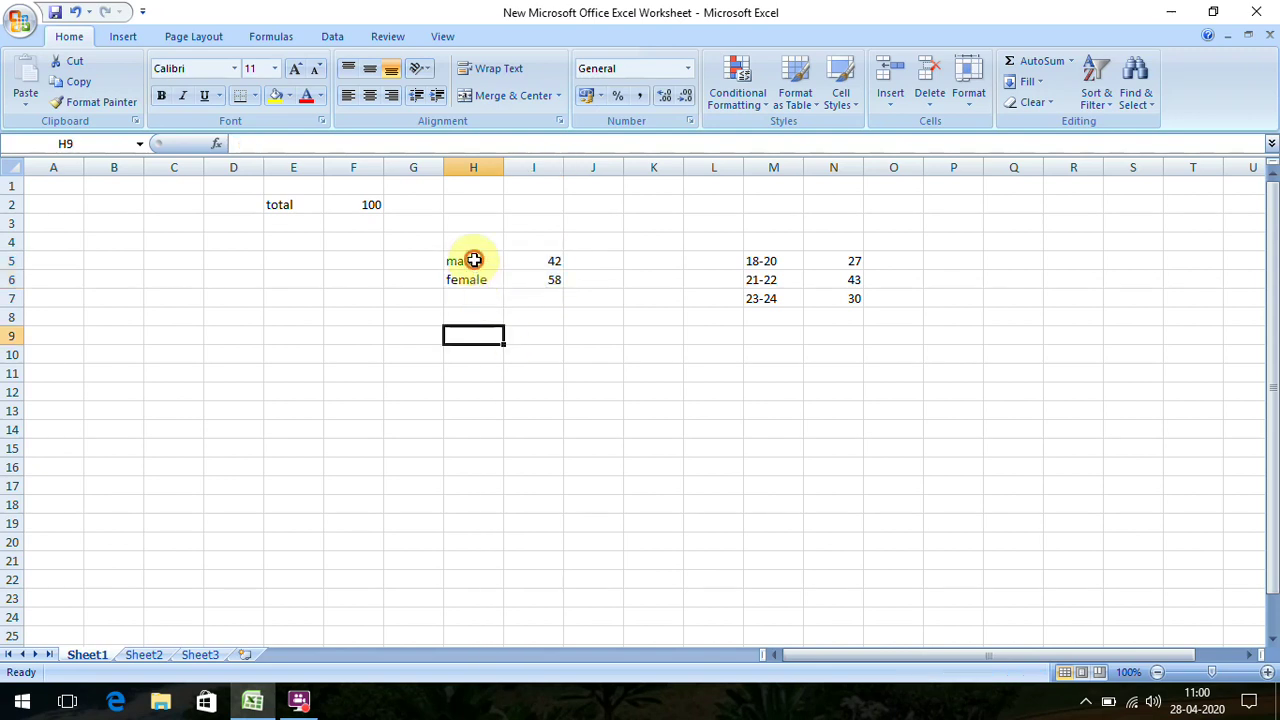
left_click_drag(473, 260, 523, 276)
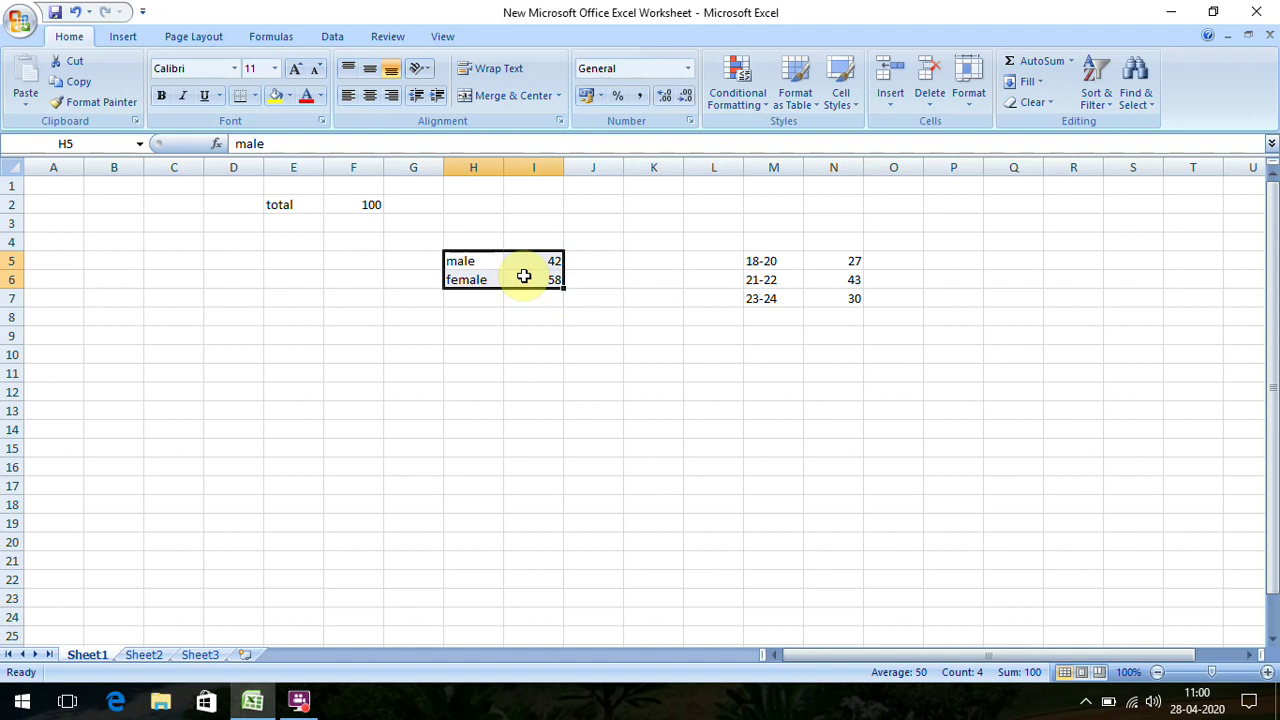
left_click(123, 37)
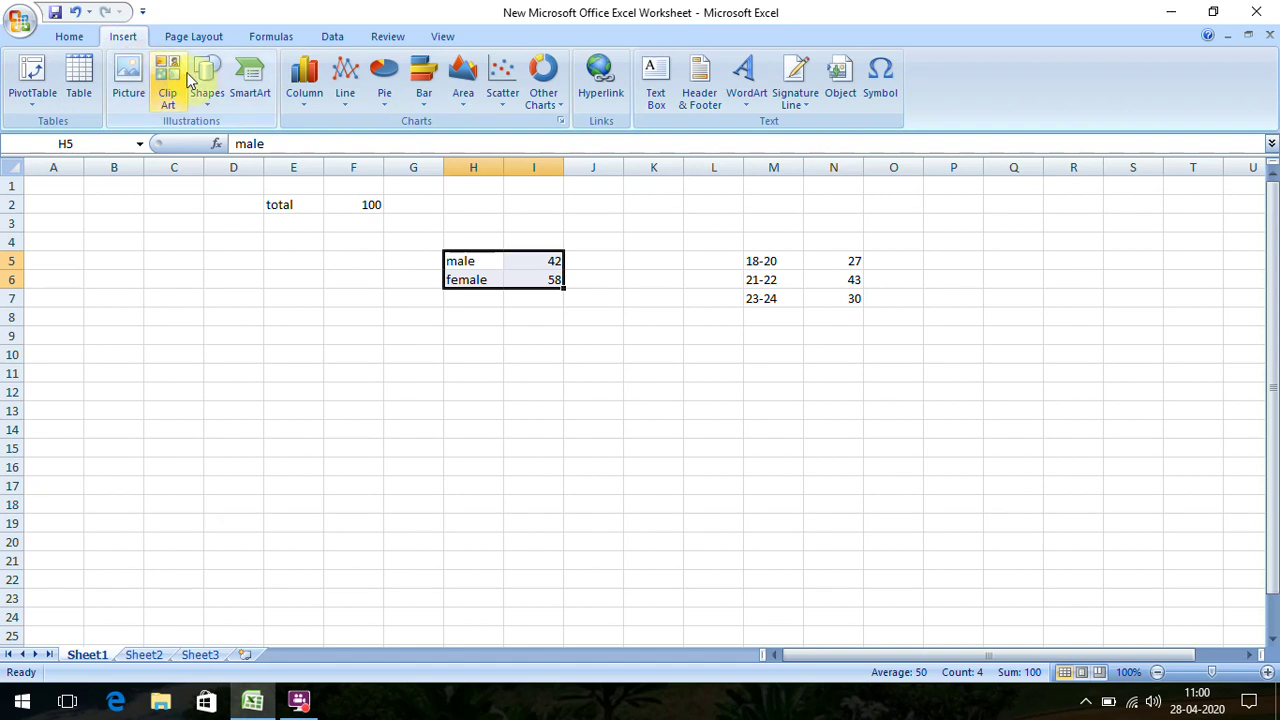
left_click(384, 105)
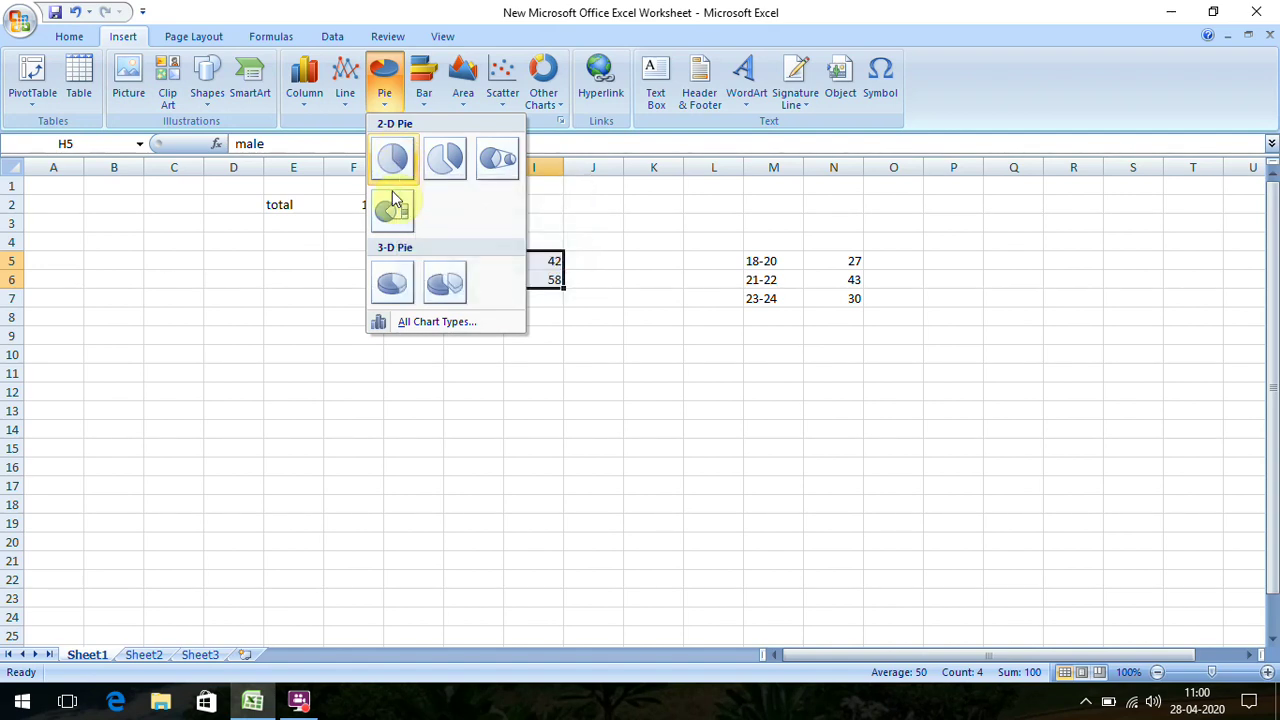
left_click(391, 287)
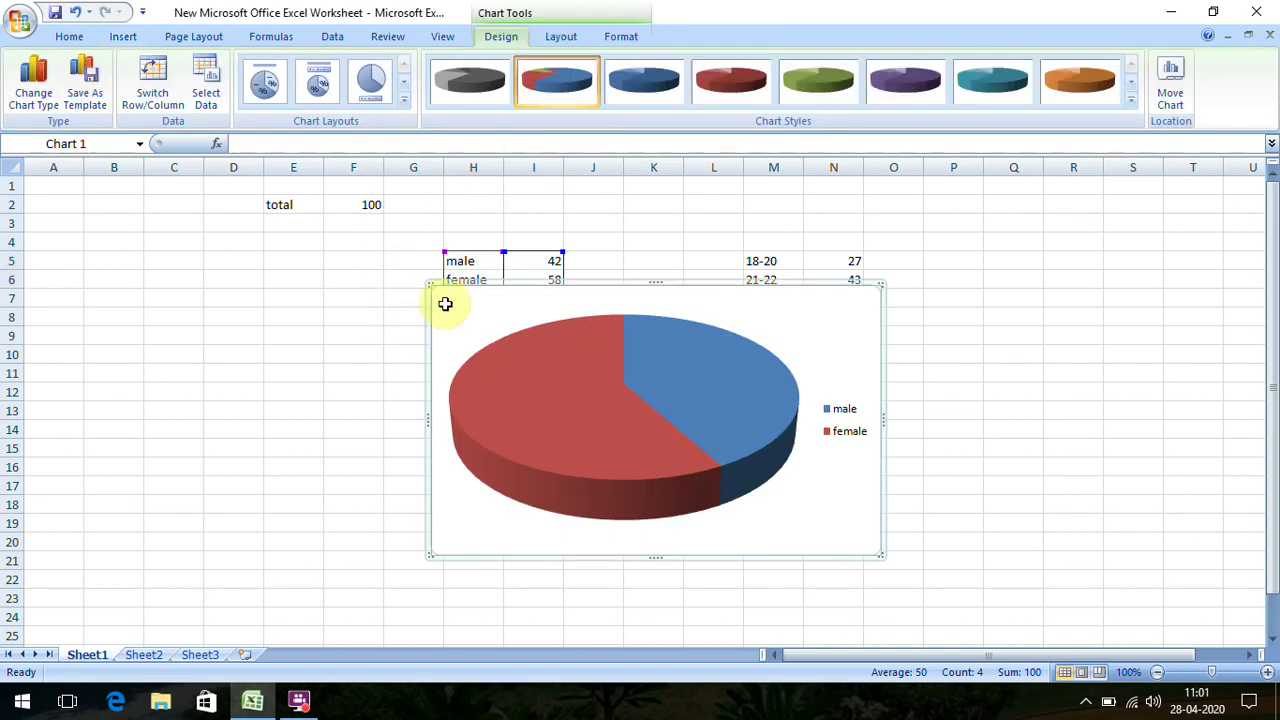
Move the pie chart right, clear of the gender table, and select its legend.
mouse_move(428, 326)
left_mouse_down()
mouse_move(551, 329)
mouse_move(614, 310)
left_mouse_up()
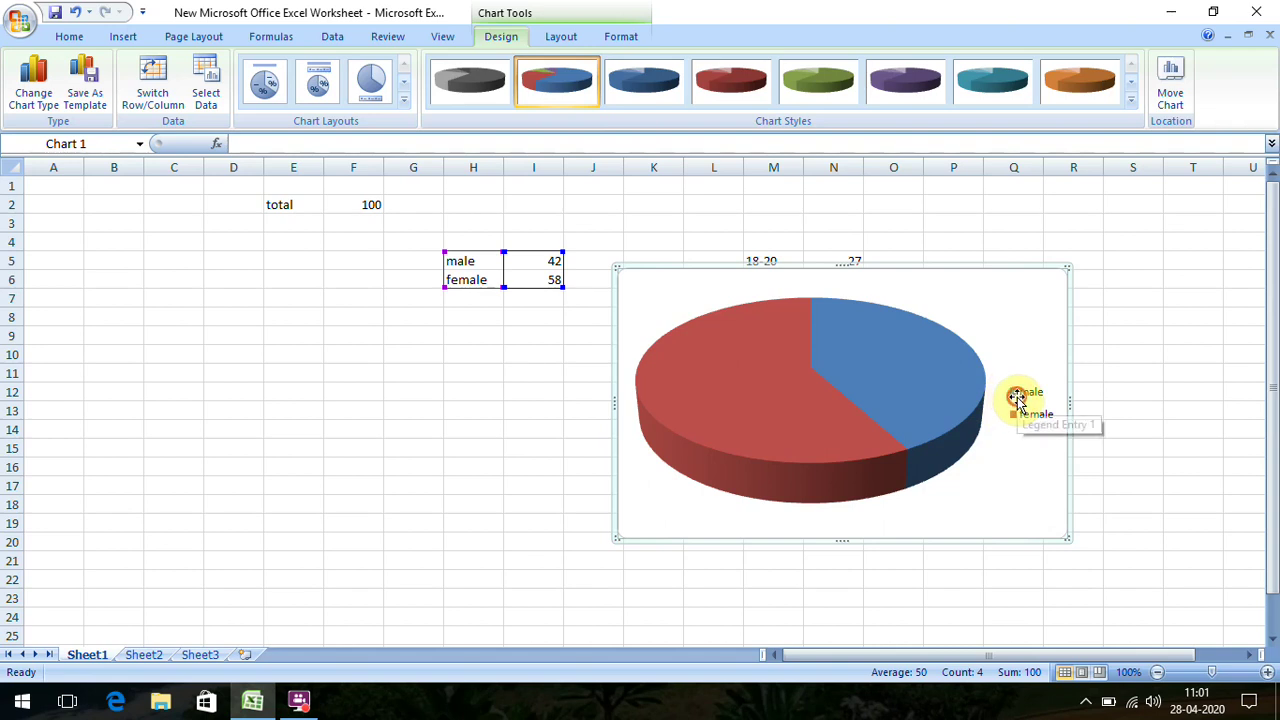
left_click(1017, 397)
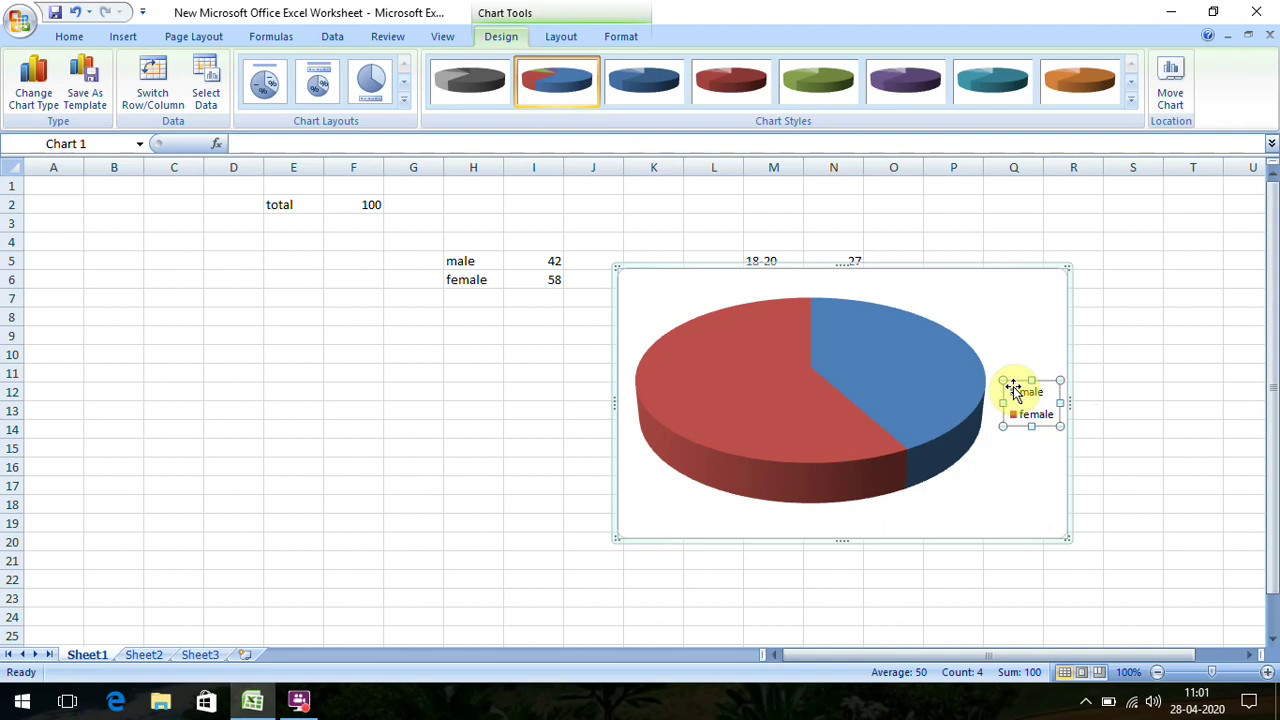
Set the legend position to Bottom in Format Legend.
right_click(1016, 392)
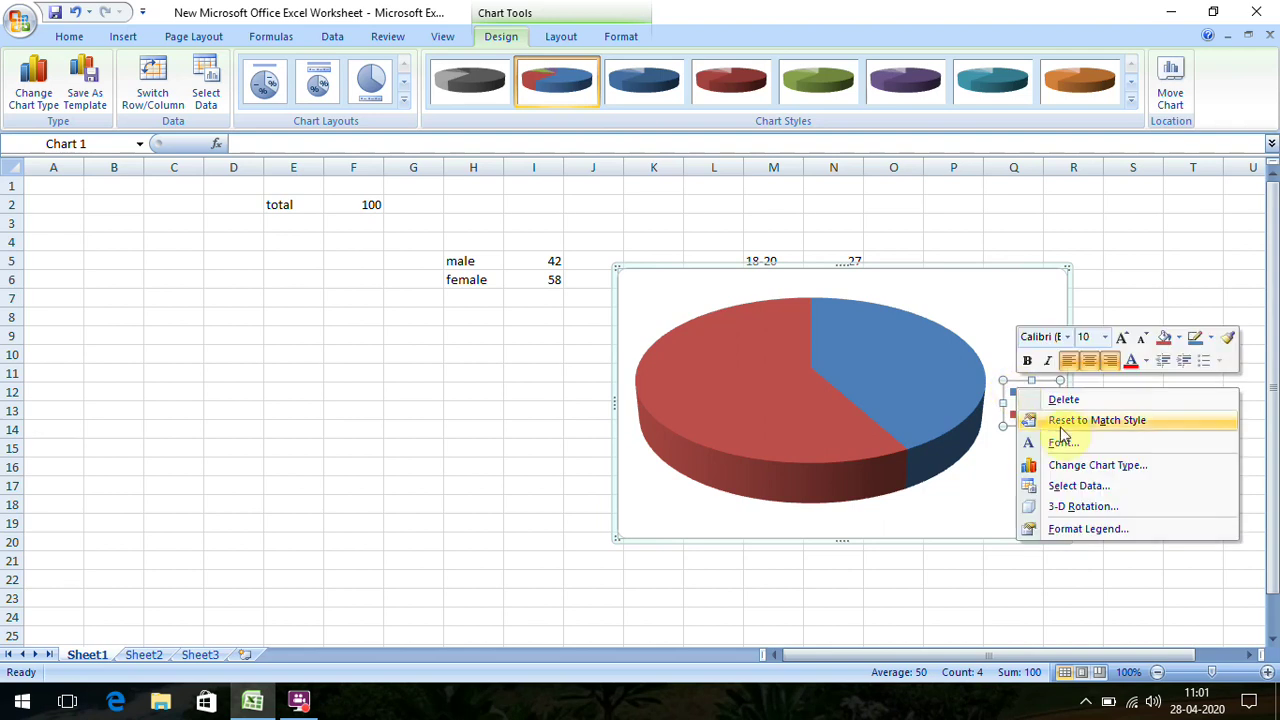
left_click(1076, 528)
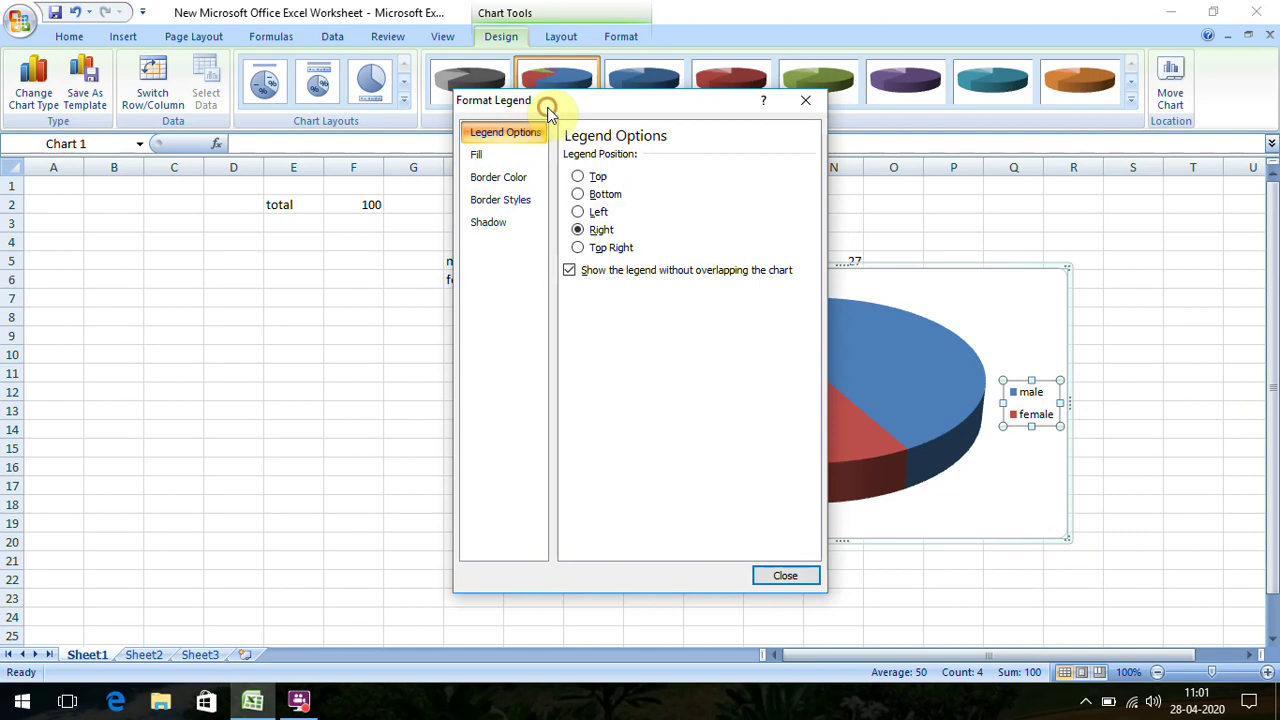
left_click_drag(546, 113, 317, 177)
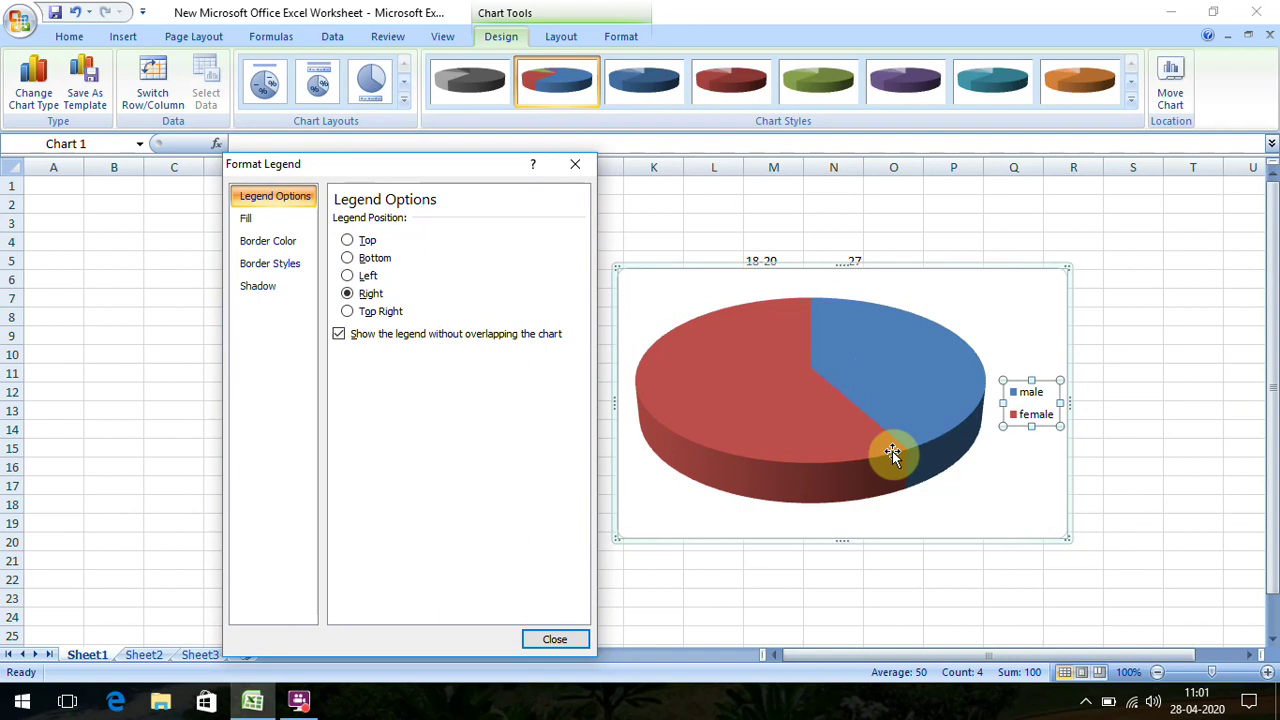
left_click(348, 242)
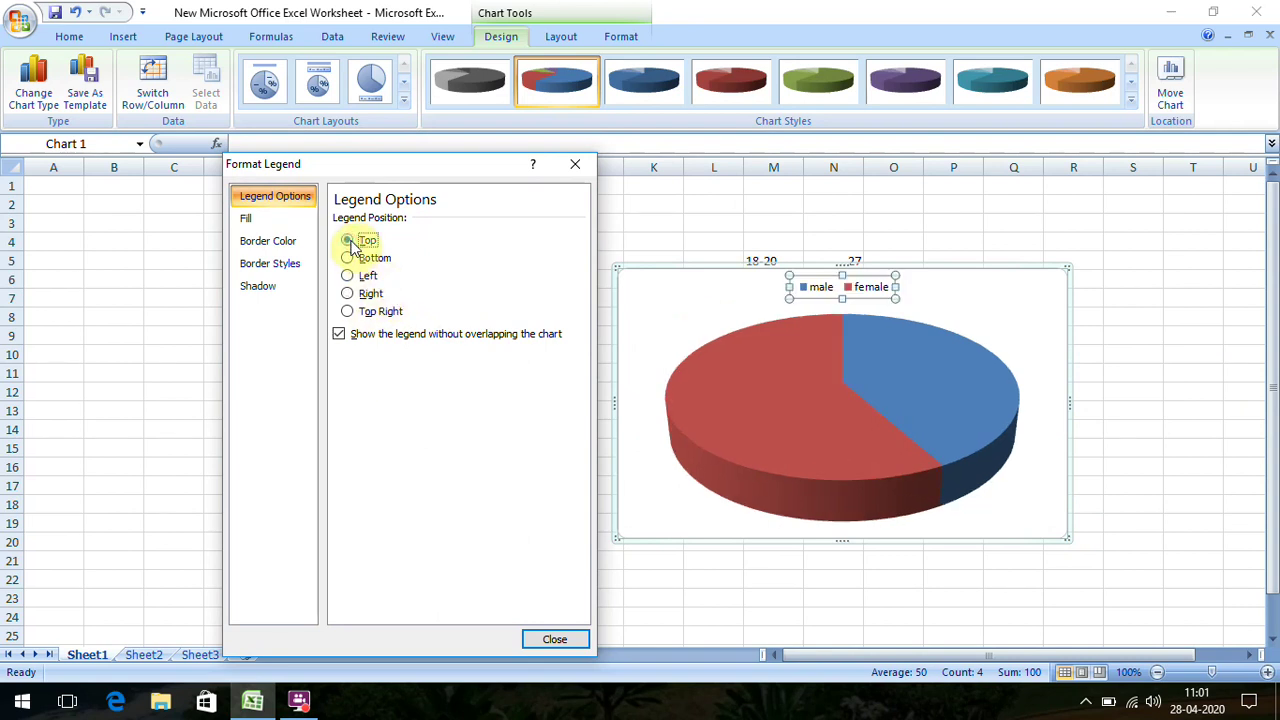
left_click(348, 258)
left_click(348, 276)
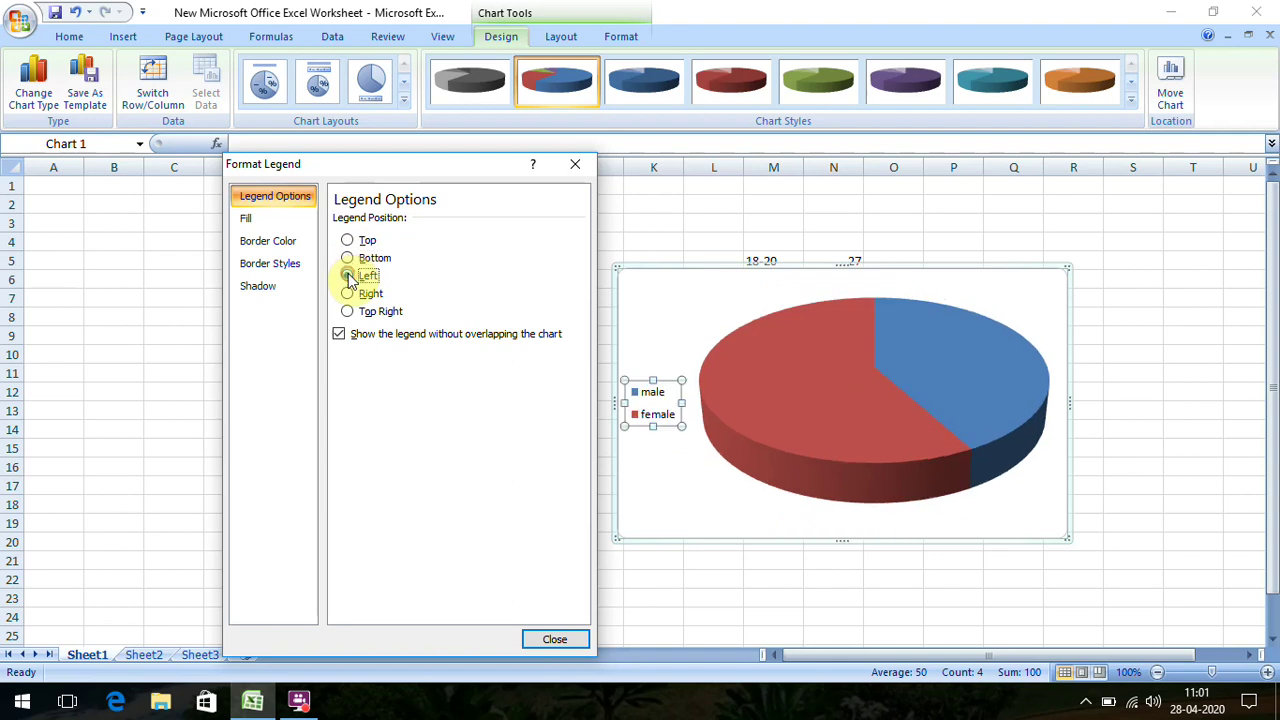
left_click(348, 294)
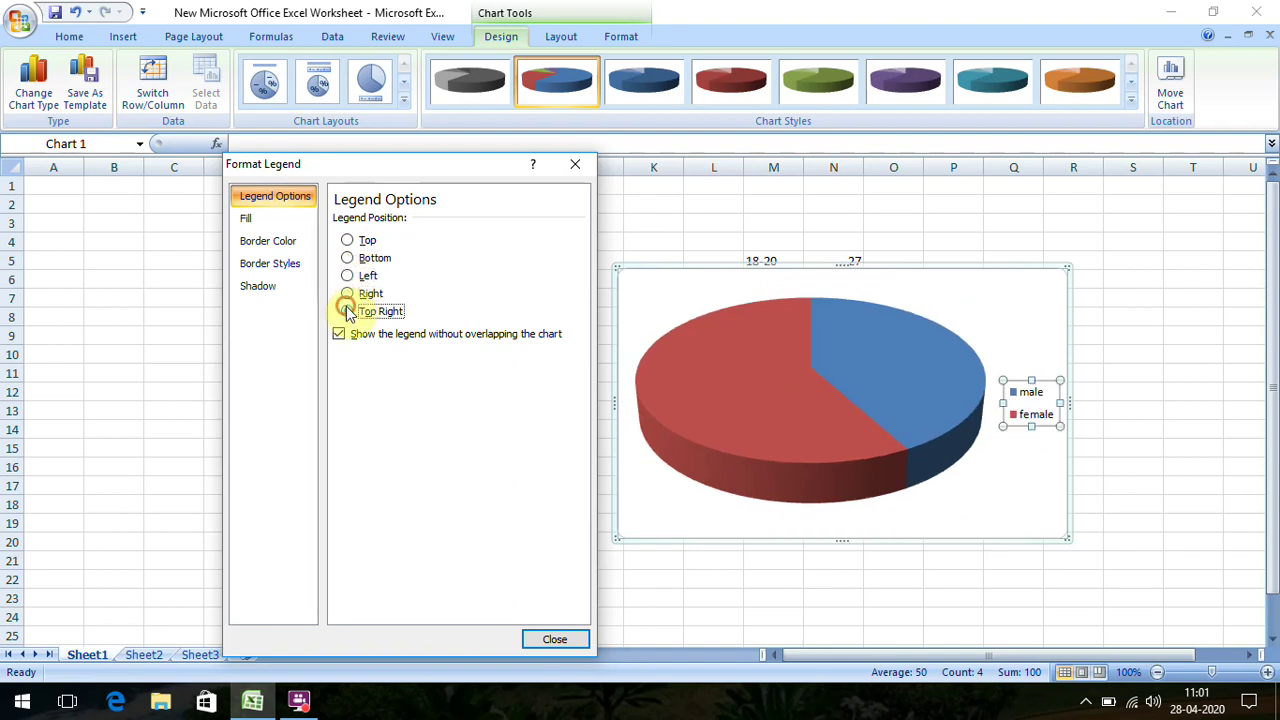
left_click(347, 311)
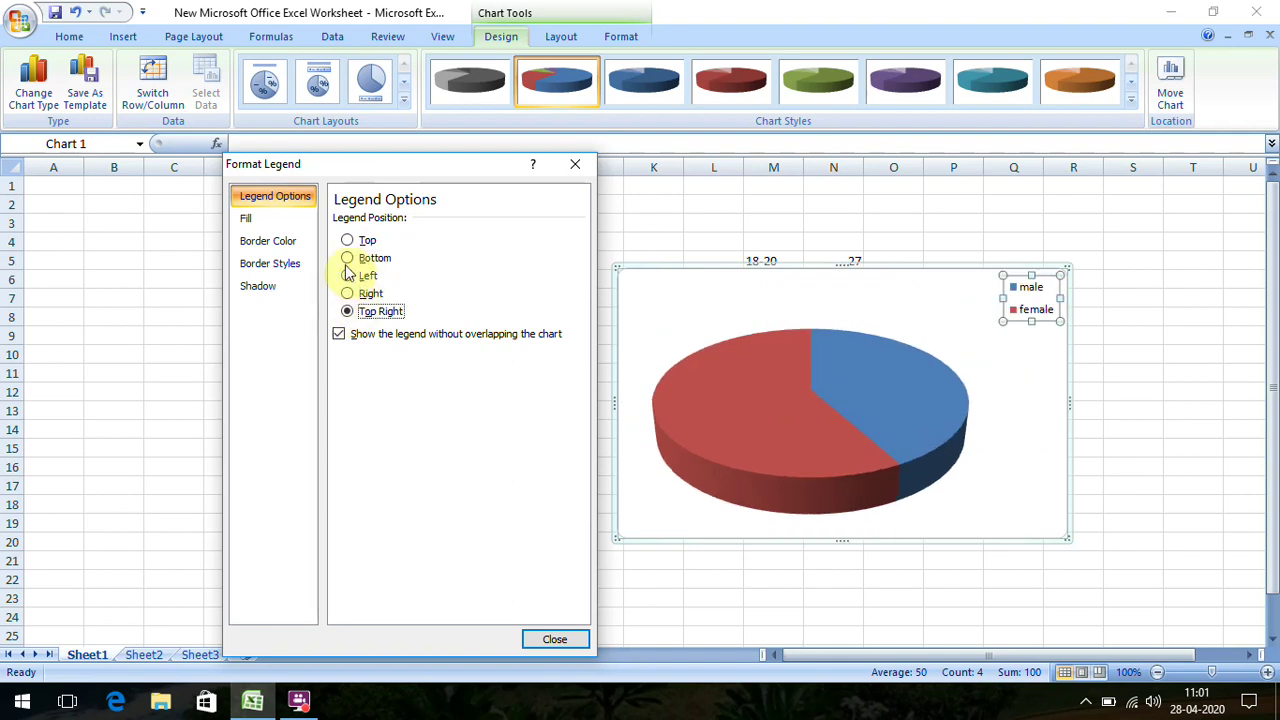
left_click(347, 259)
left_click(370, 247)
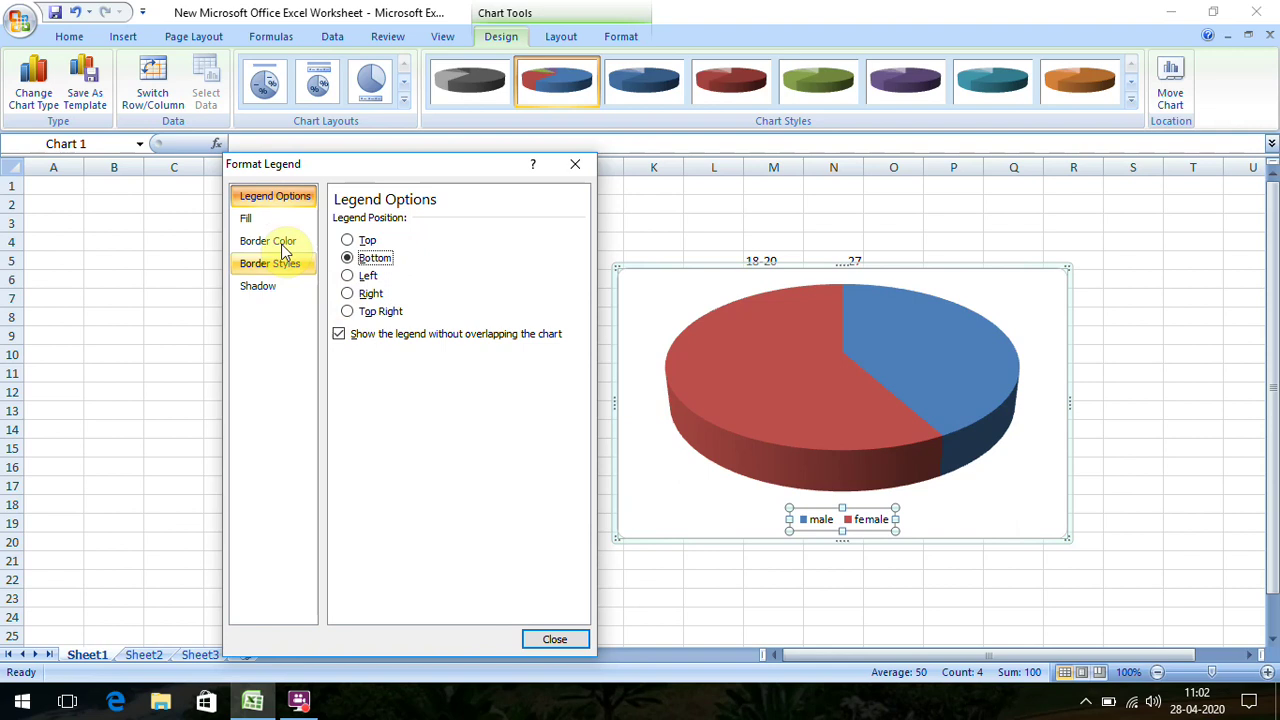
left_click(268, 222)
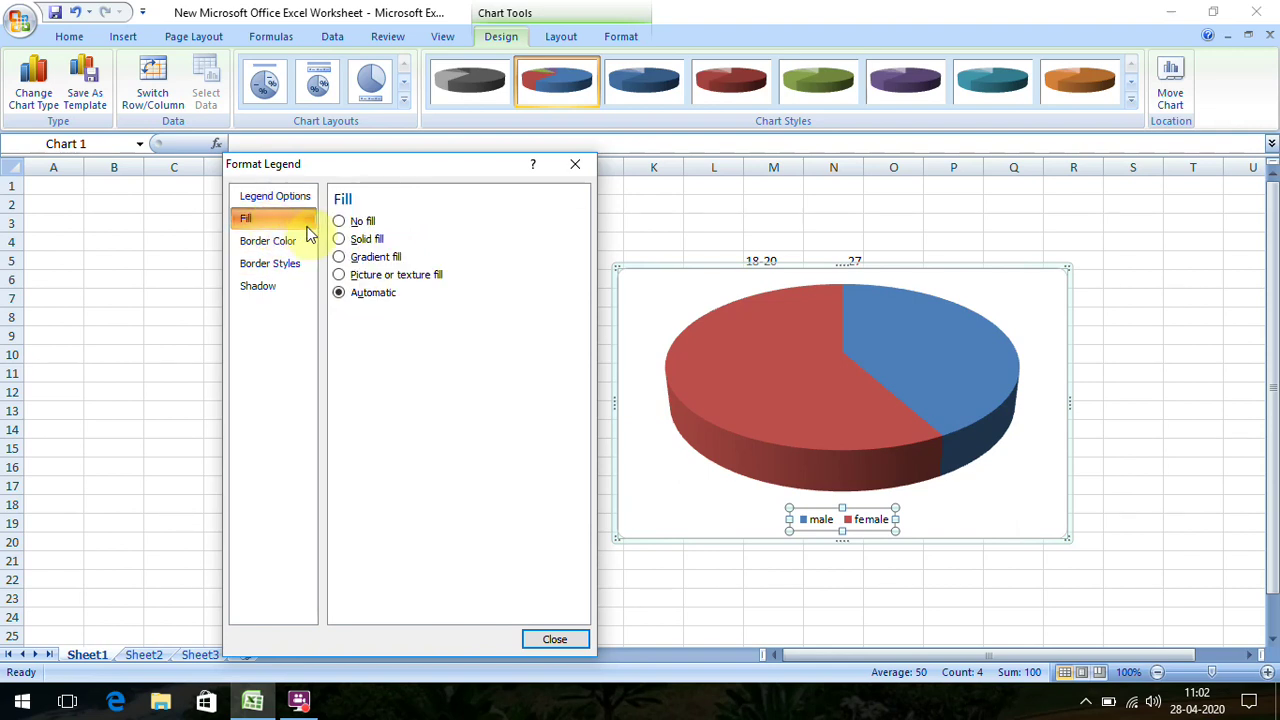
Give the pie chart legend a solid blue fill.
left_click(340, 223)
left_click(340, 222)
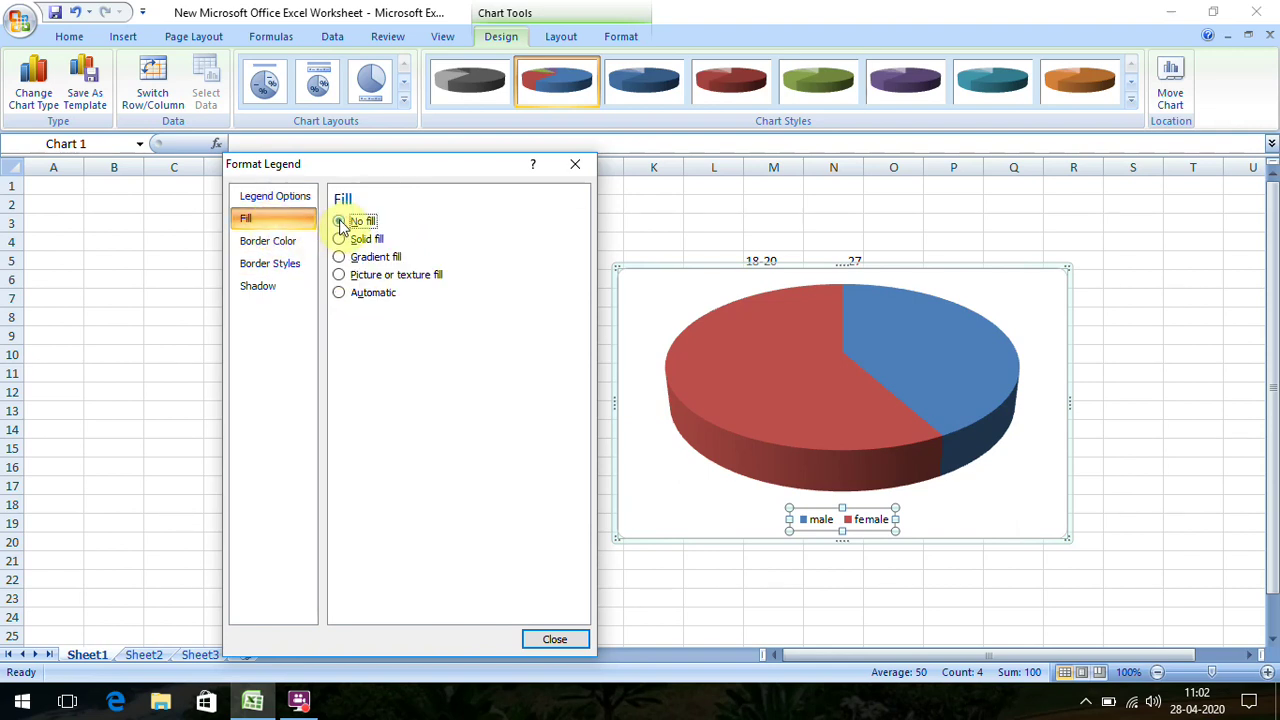
left_click(340, 239)
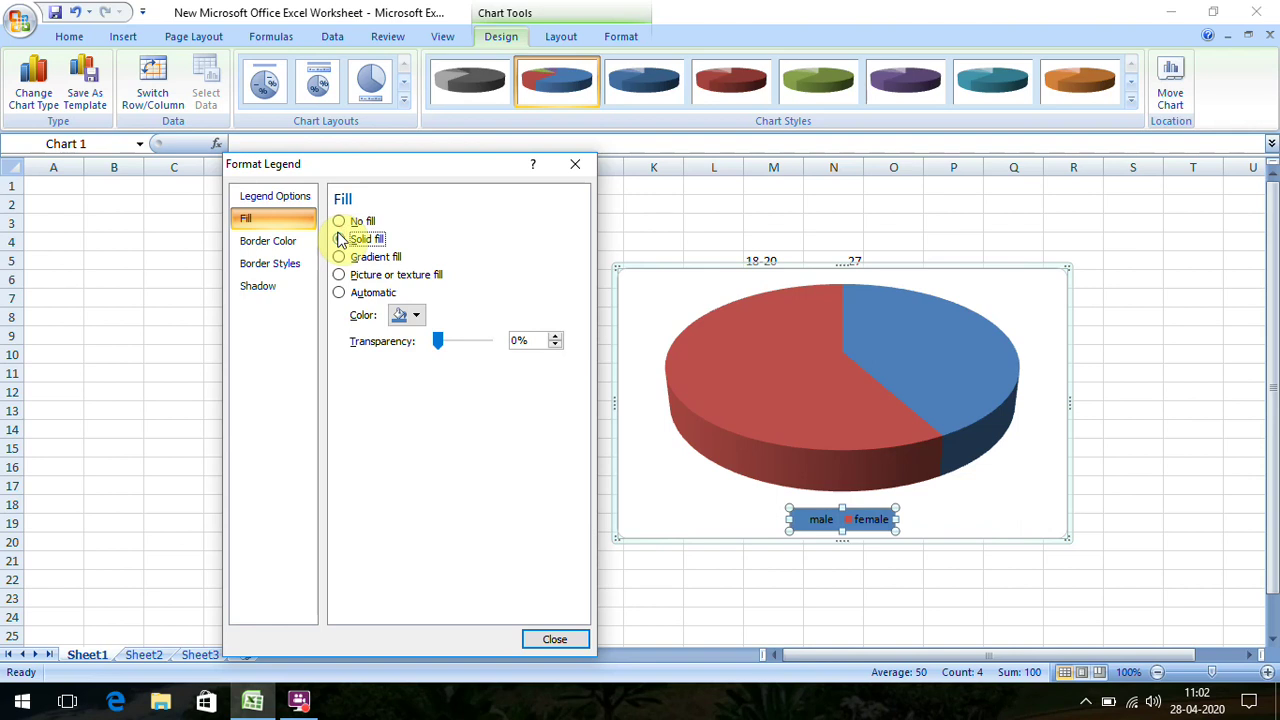
left_click(340, 239)
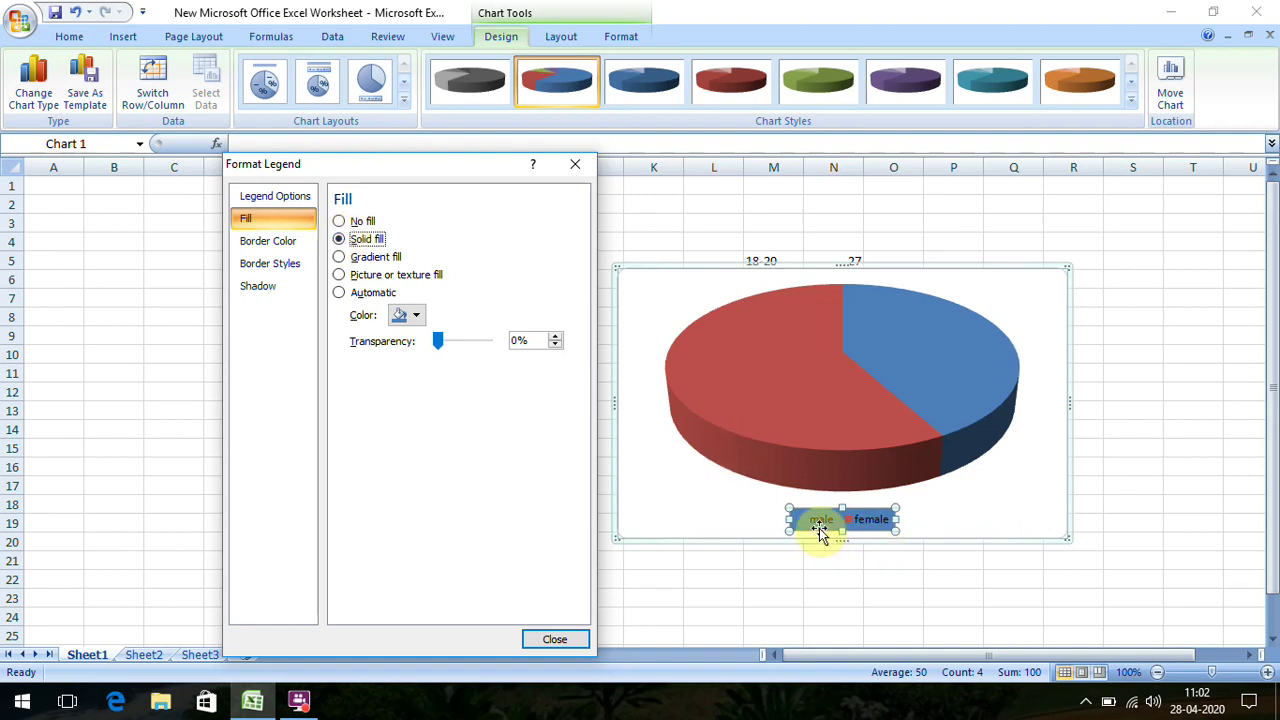
left_click(341, 257)
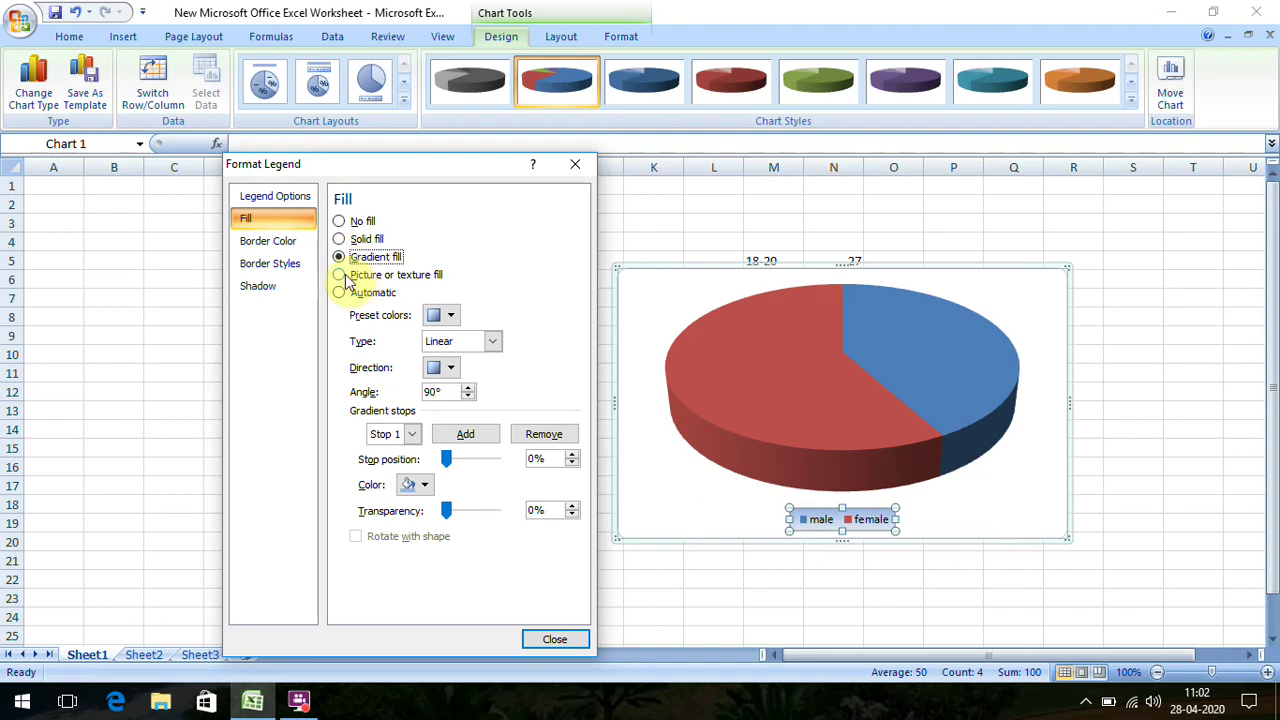
left_click(340, 275)
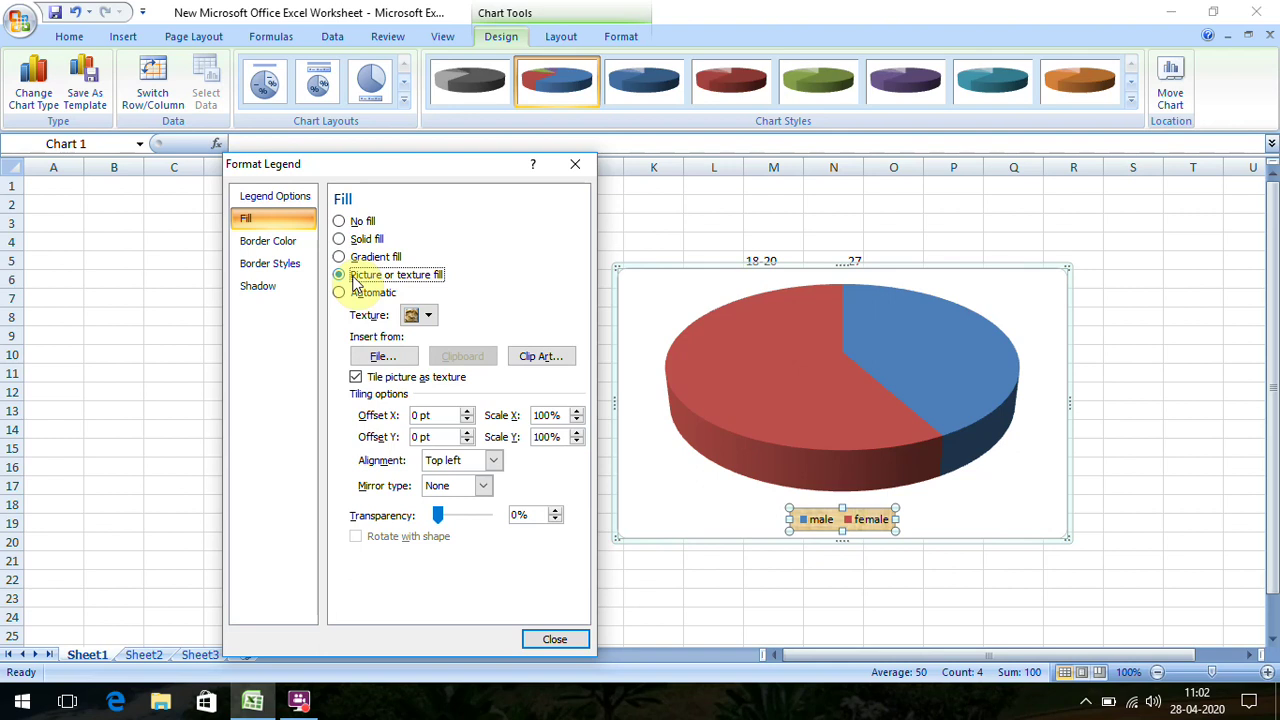
left_click(338, 240)
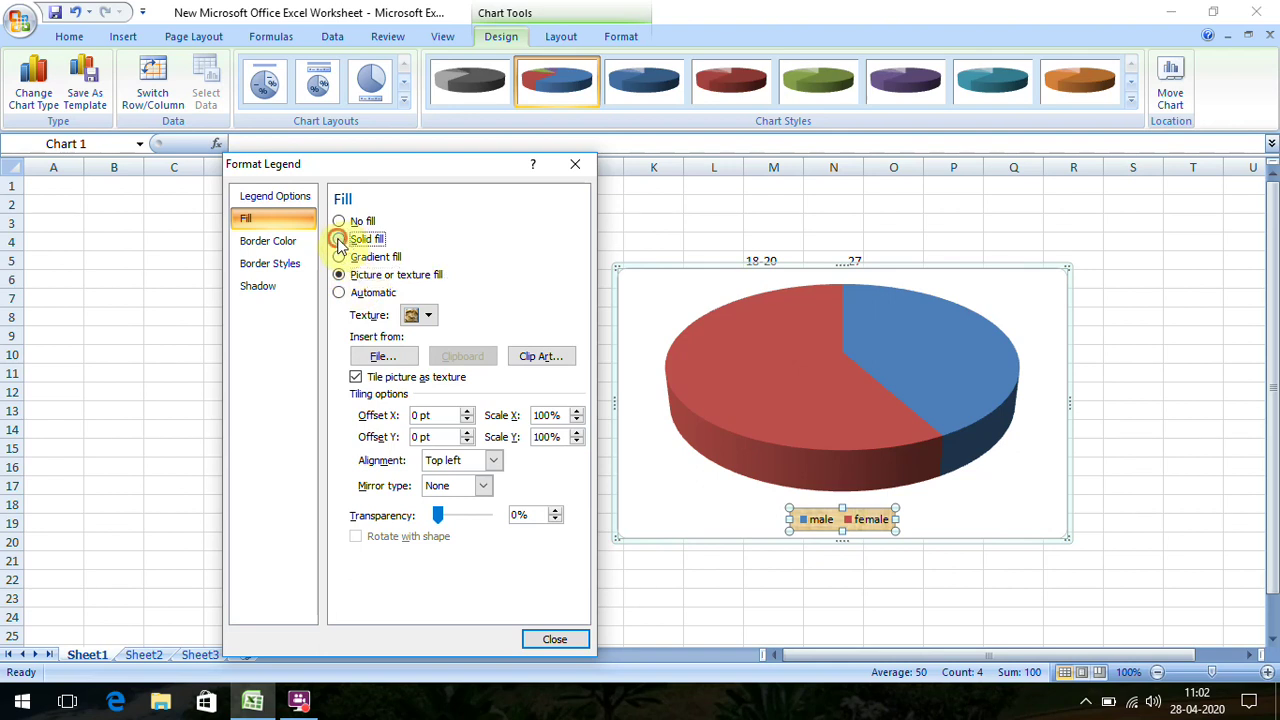
left_click(281, 247)
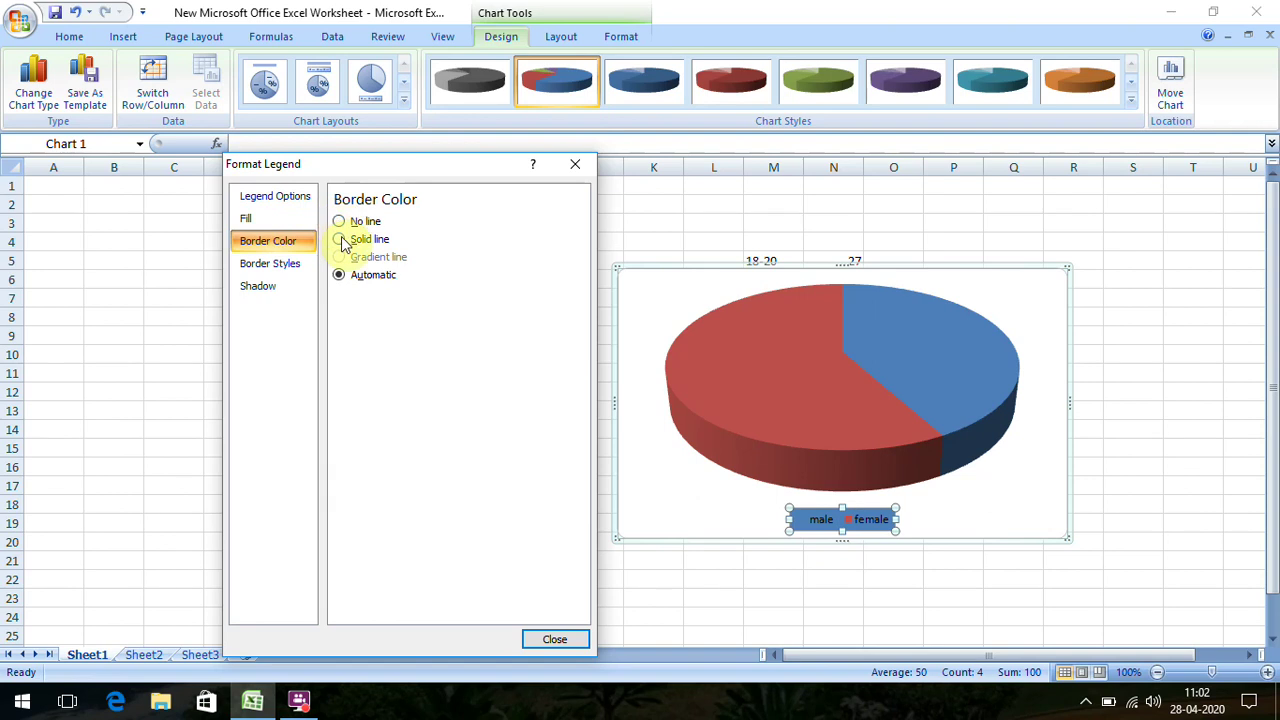
Give the legend an orange solid-line border and raise its transparency.
left_click(340, 240)
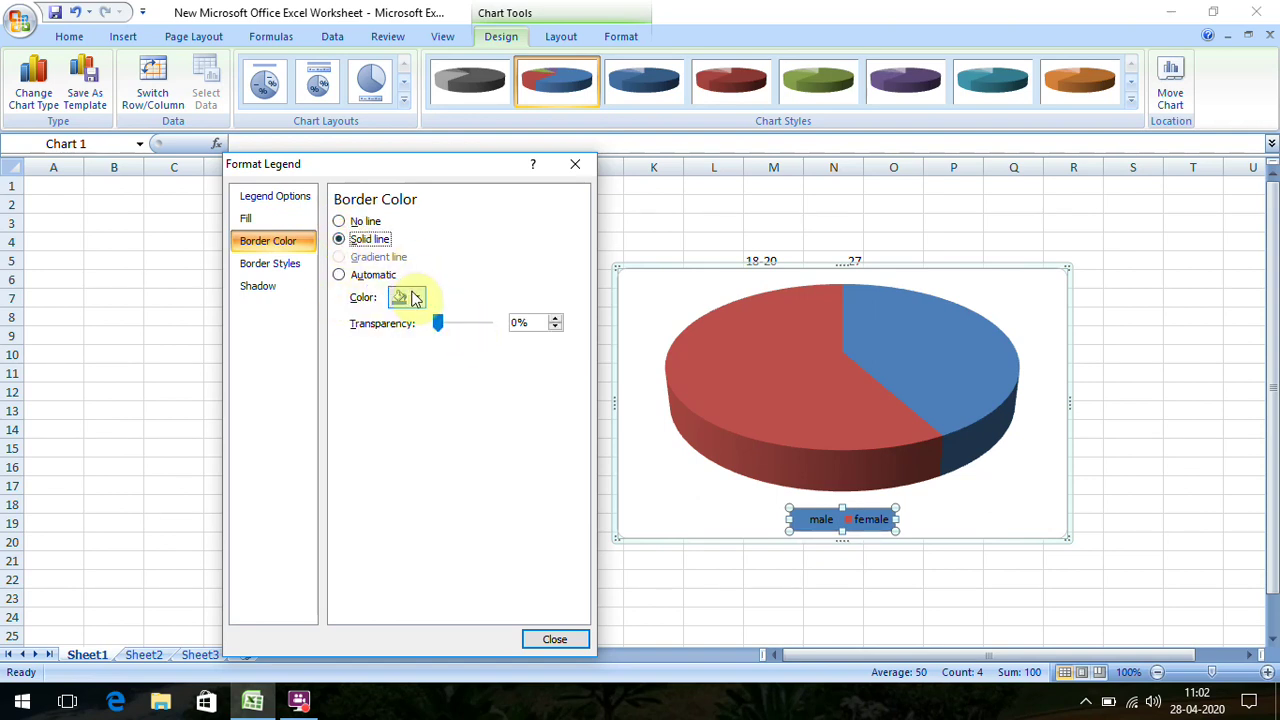
left_click(417, 298)
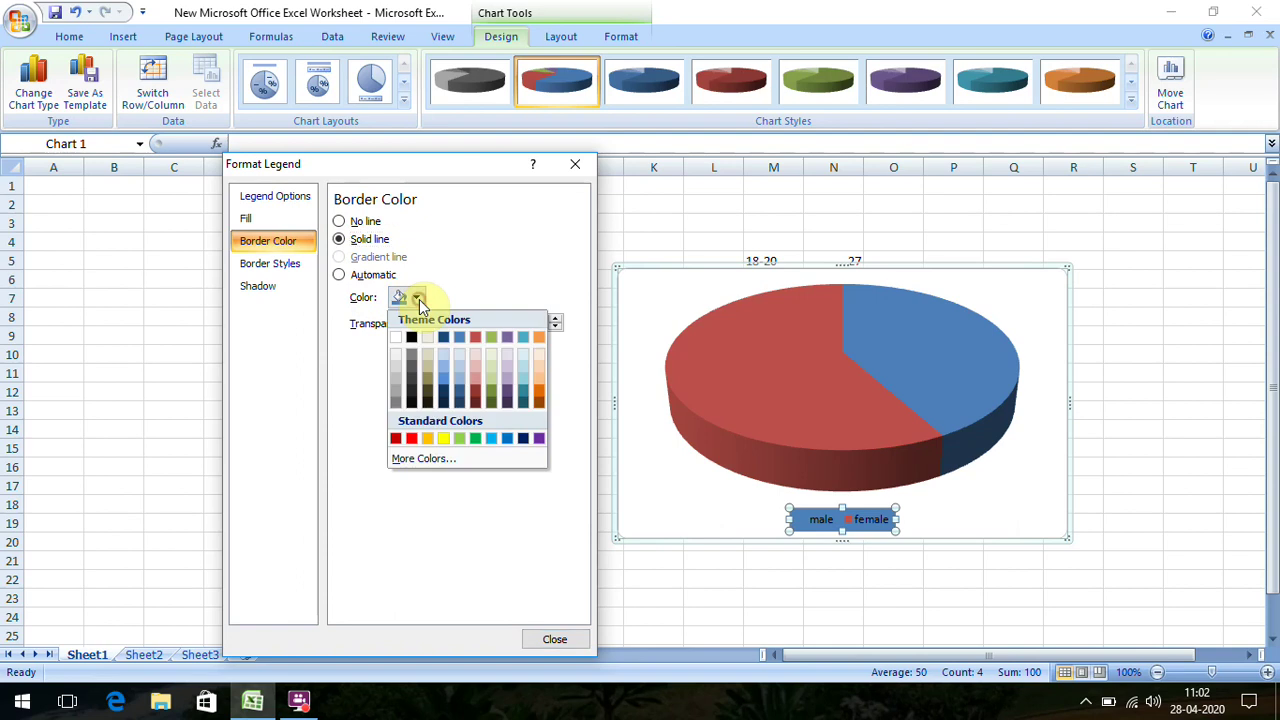
left_click(539, 396)
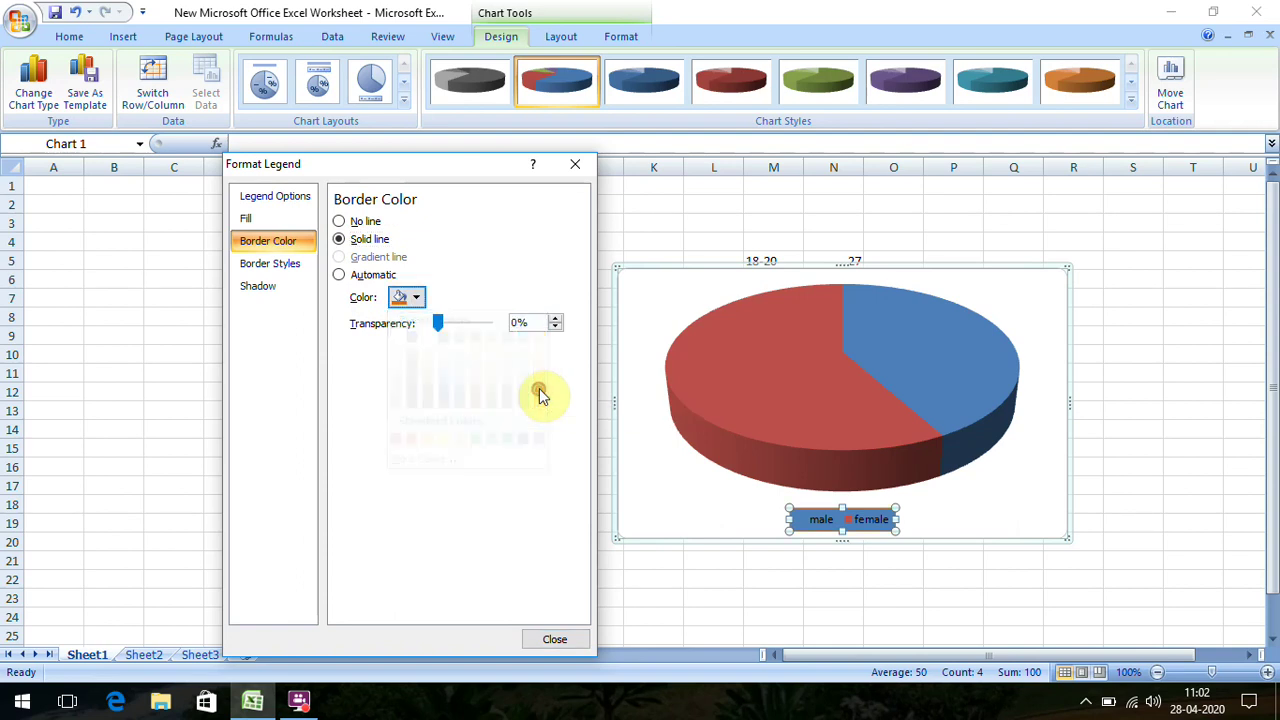
left_click_drag(439, 324, 503, 332)
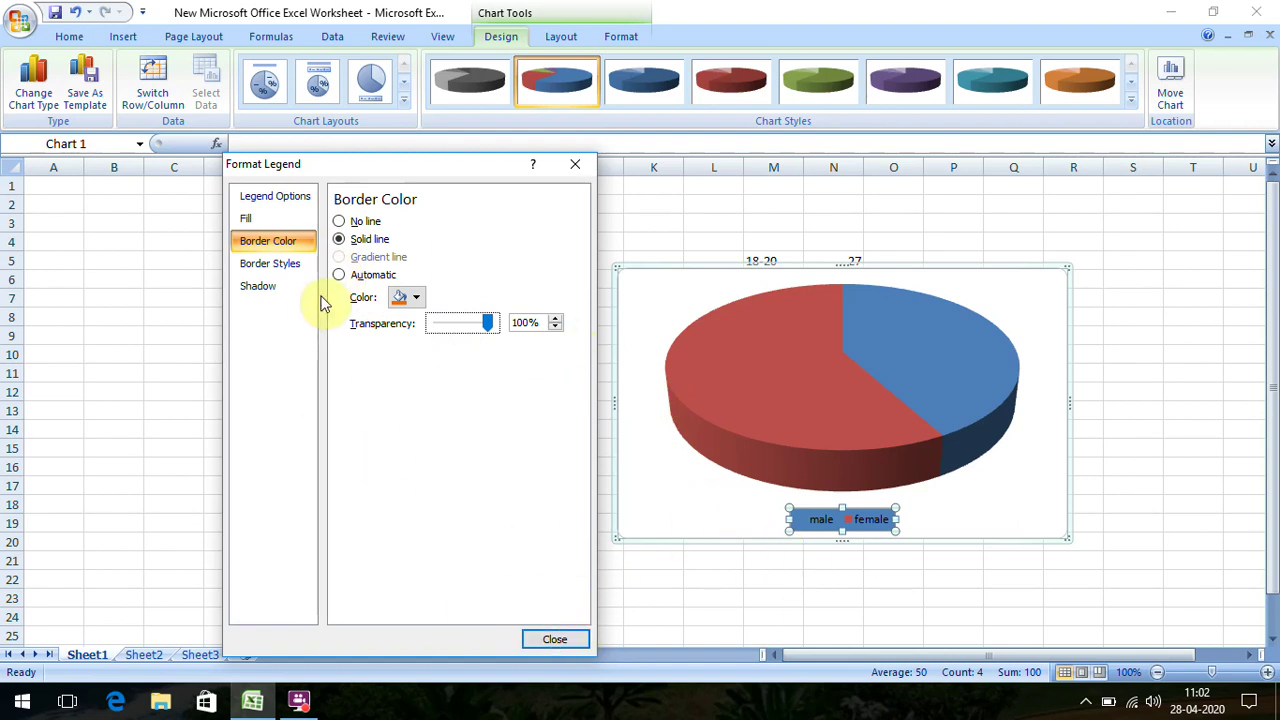
left_click(287, 270)
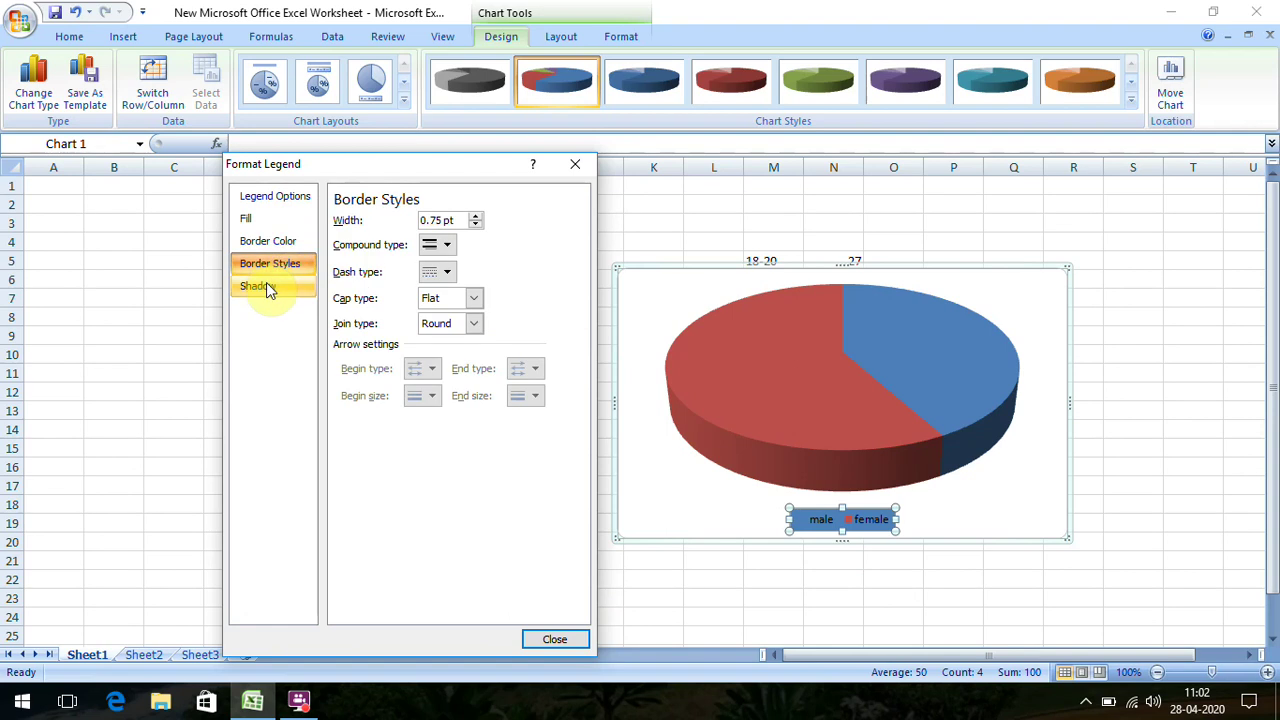
Review the legend's Shadow settings and close Format Legend.
left_click(266, 285)
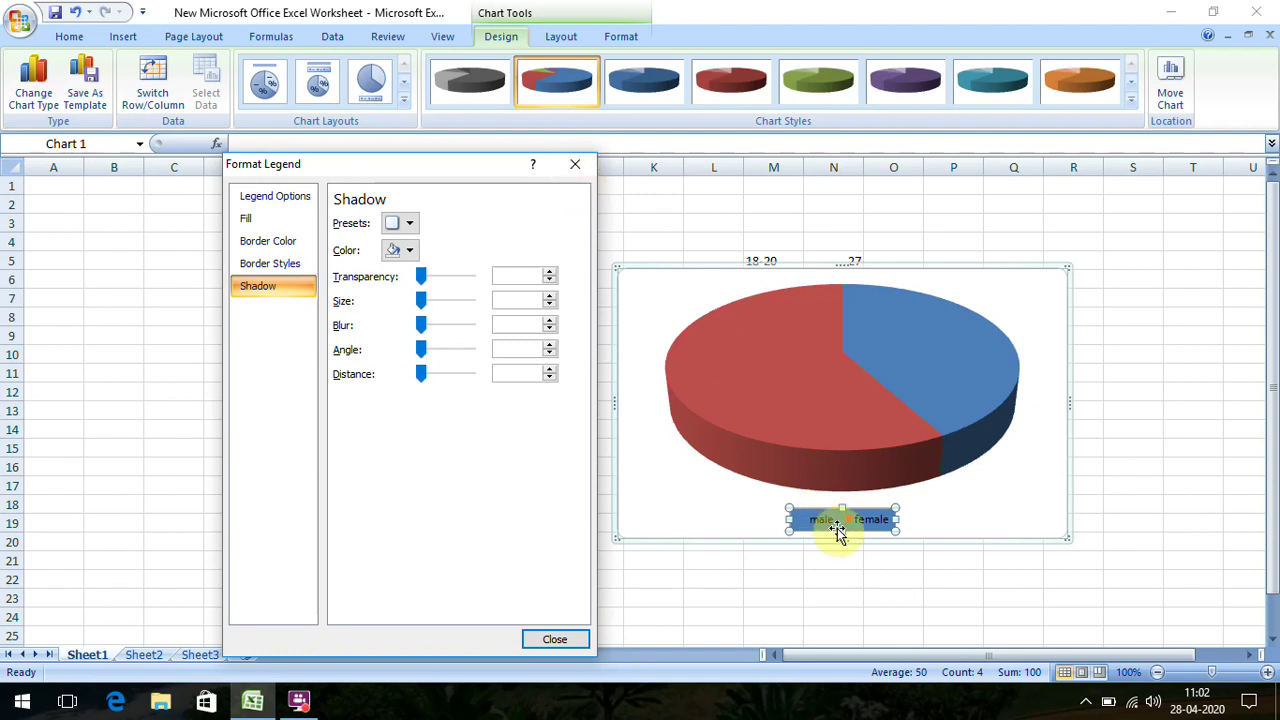
left_click(574, 164)
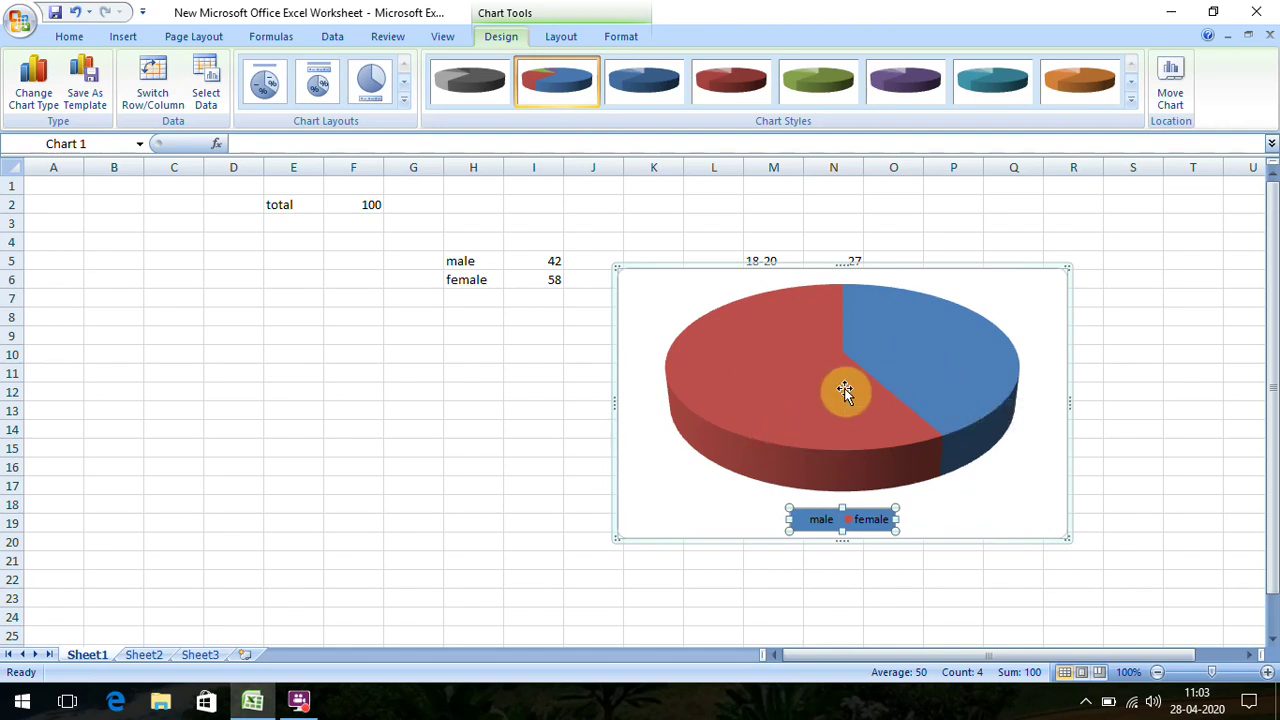
mouse_move(795, 370)
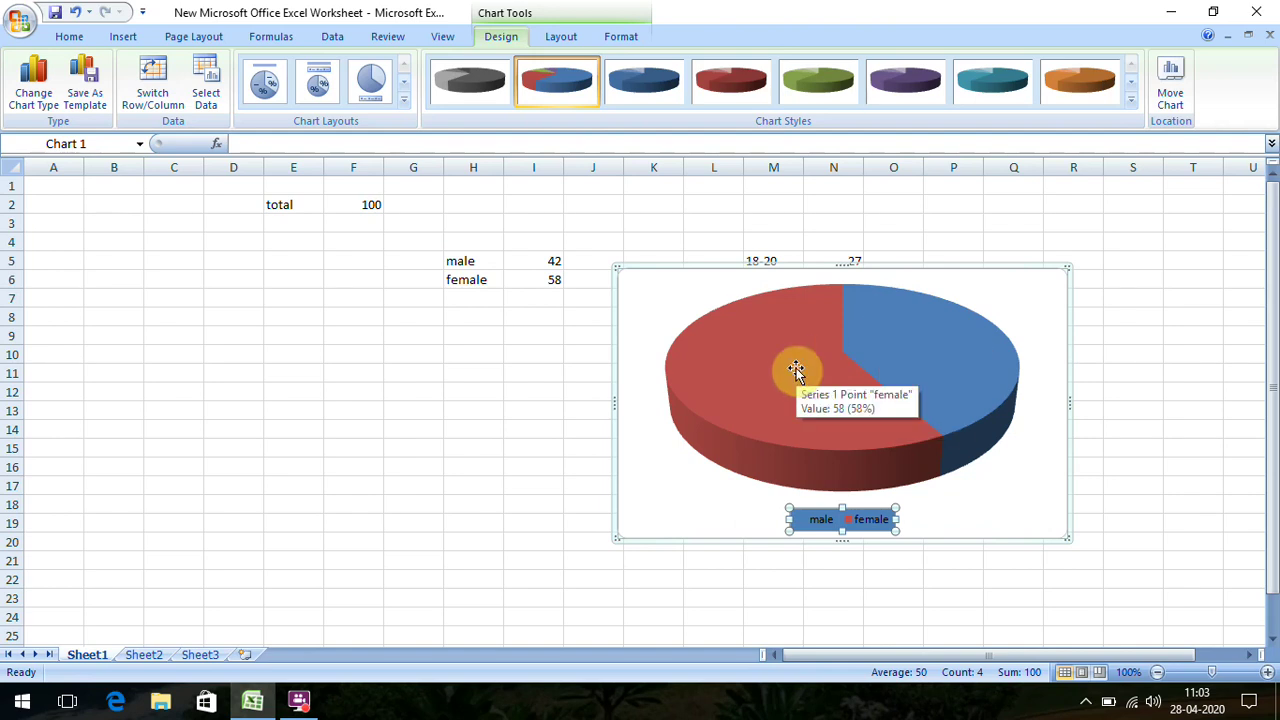
Add data labels to the pie slices.
left_click(796, 368)
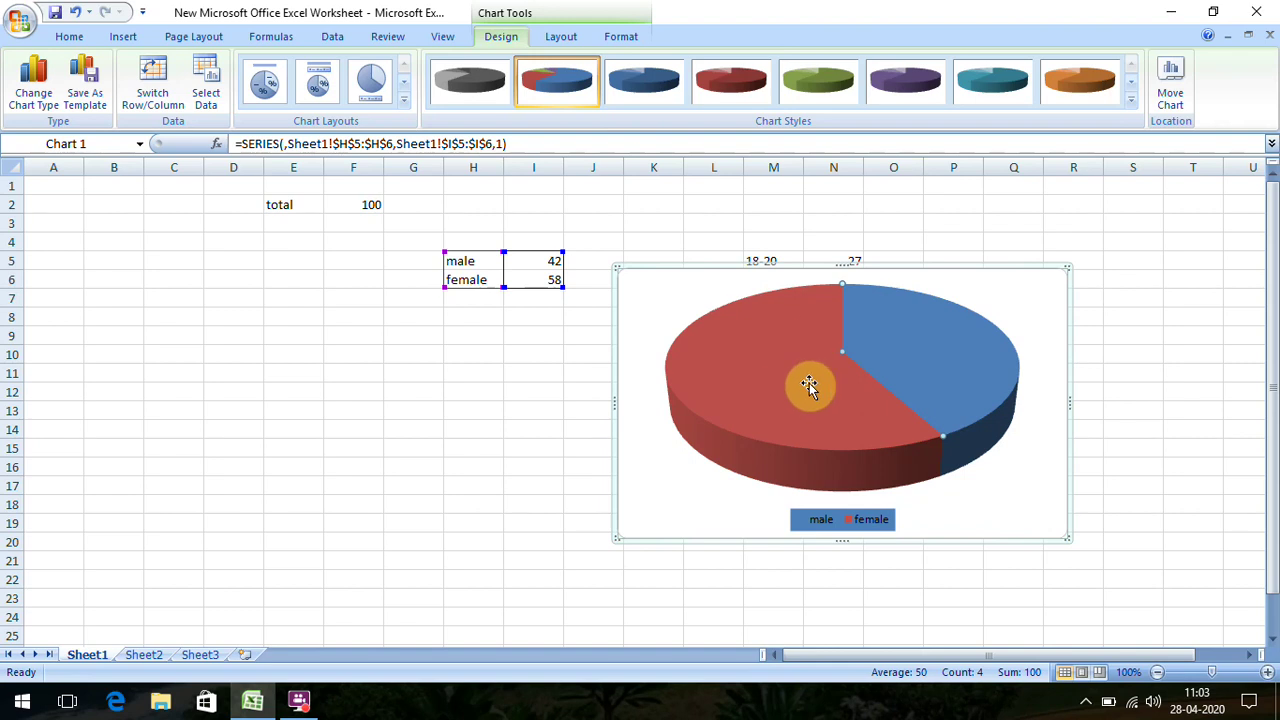
right_click(809, 383)
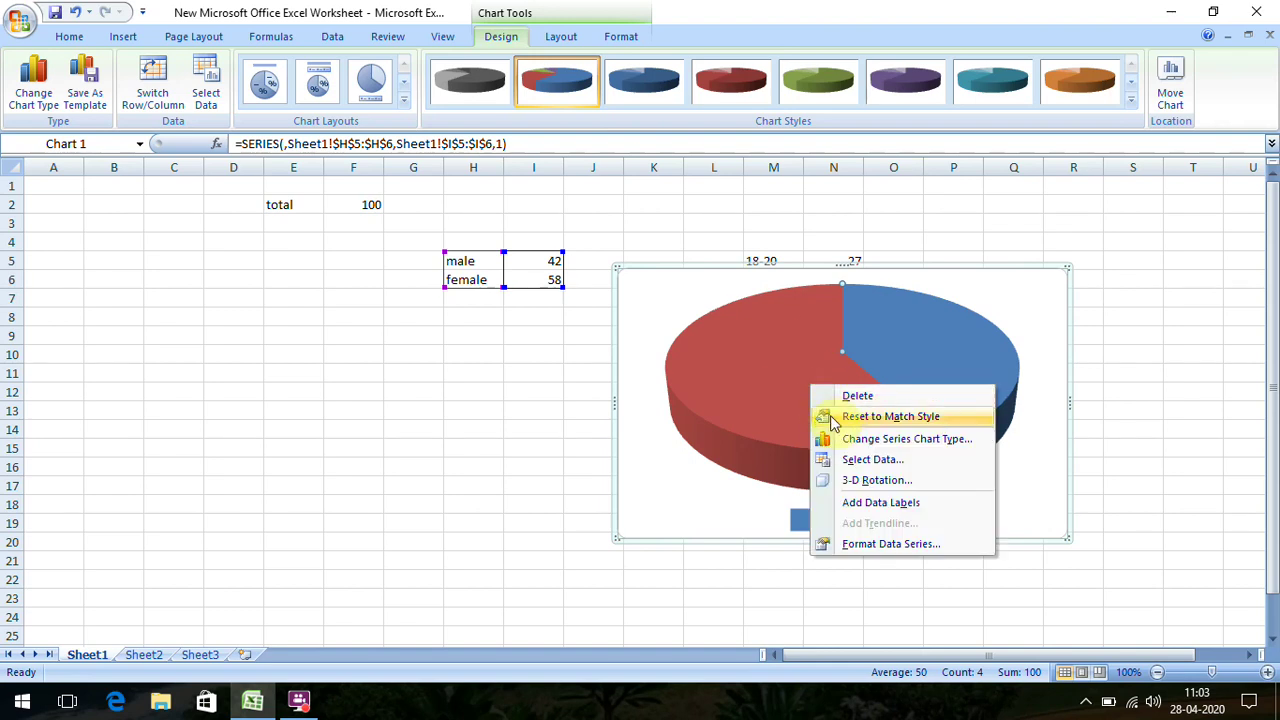
left_click(880, 503)
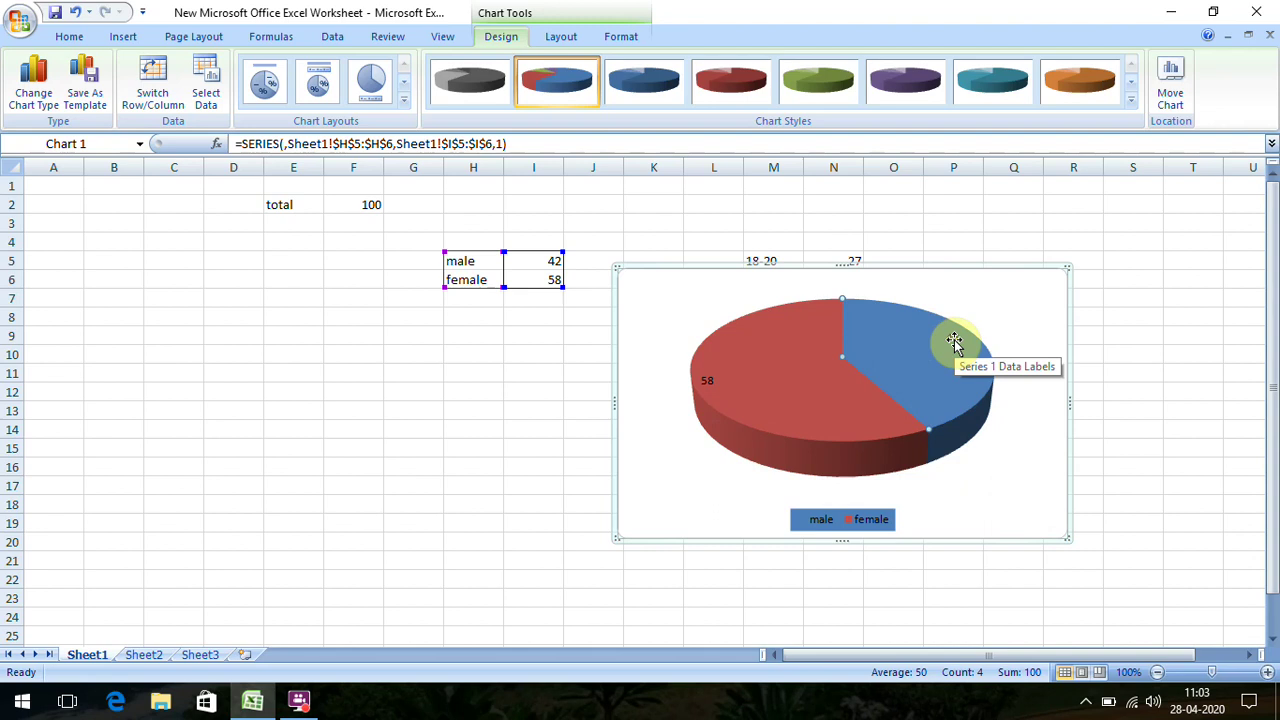
Show only percentages (42%, 58%) in the labels, positioned by Best Fit.
right_click(790, 383)
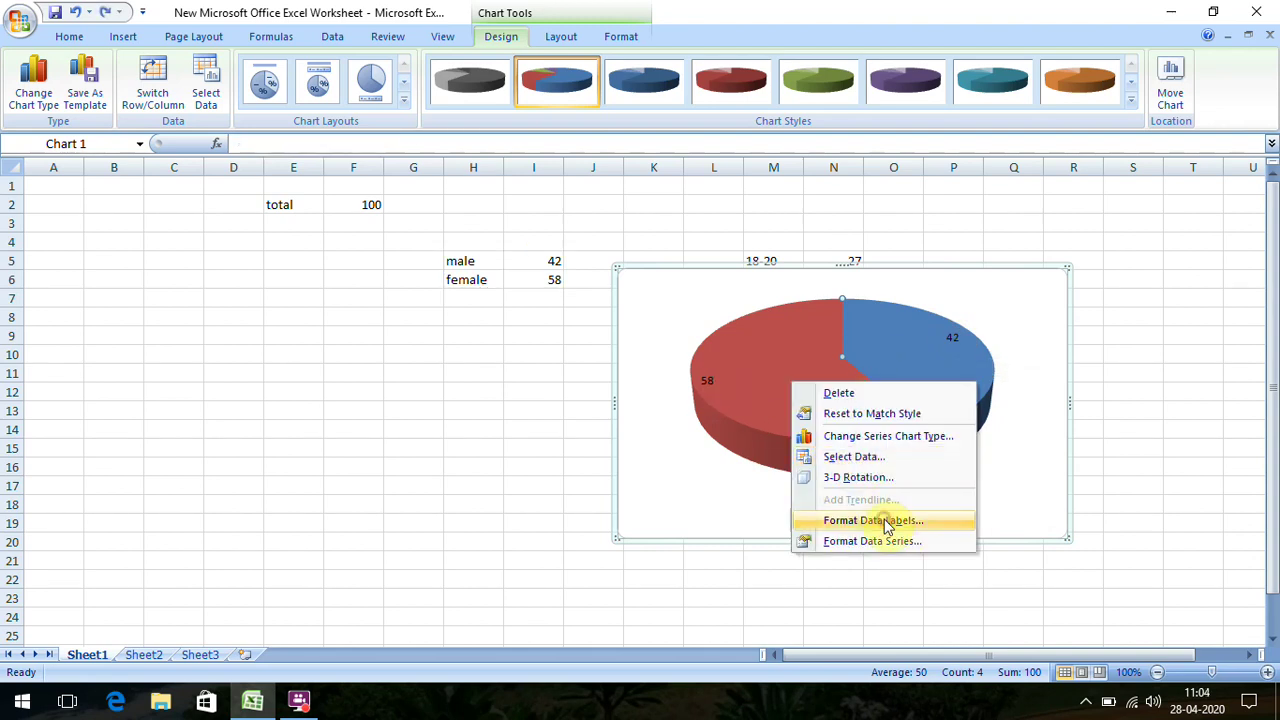
left_click(886, 522)
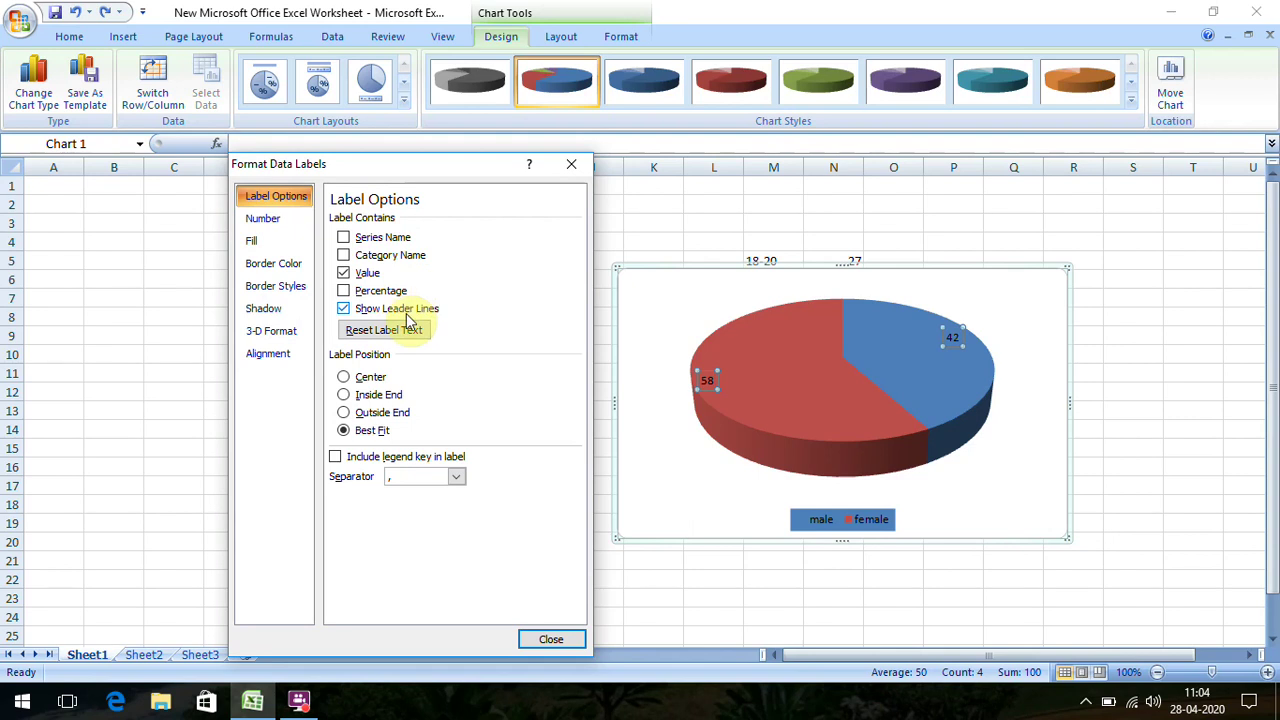
left_click(343, 291)
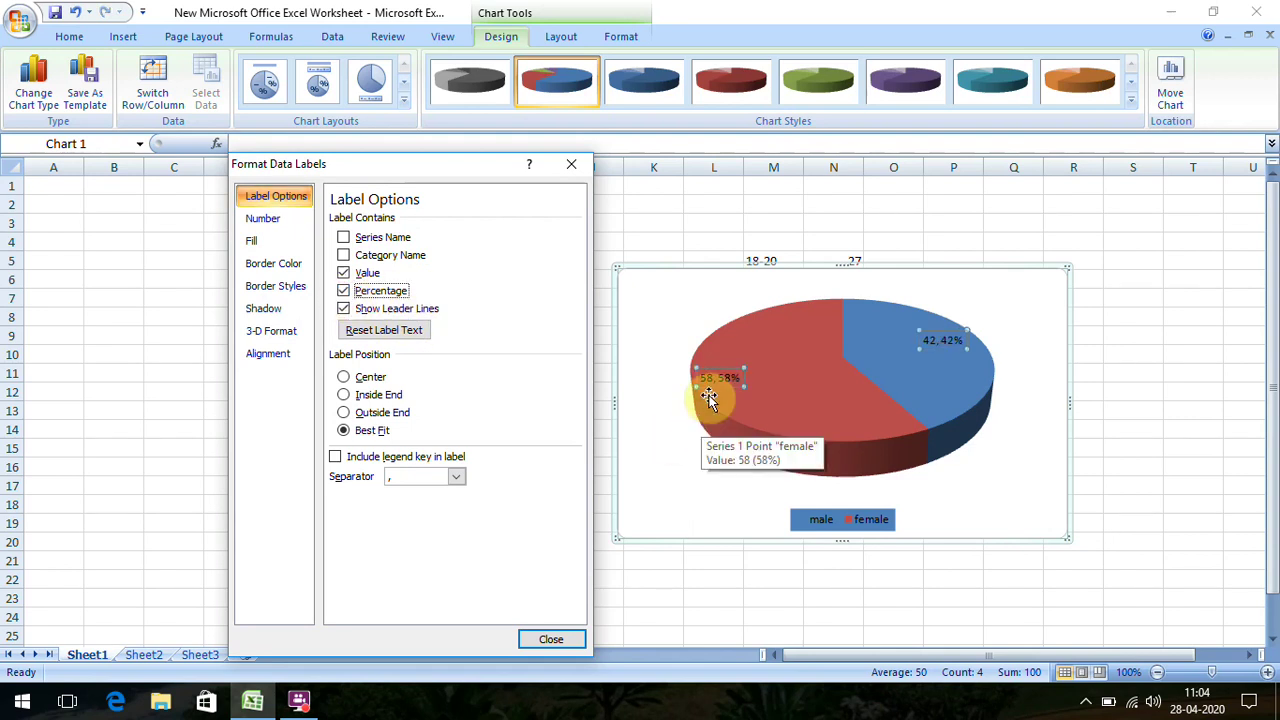
left_click(344, 274)
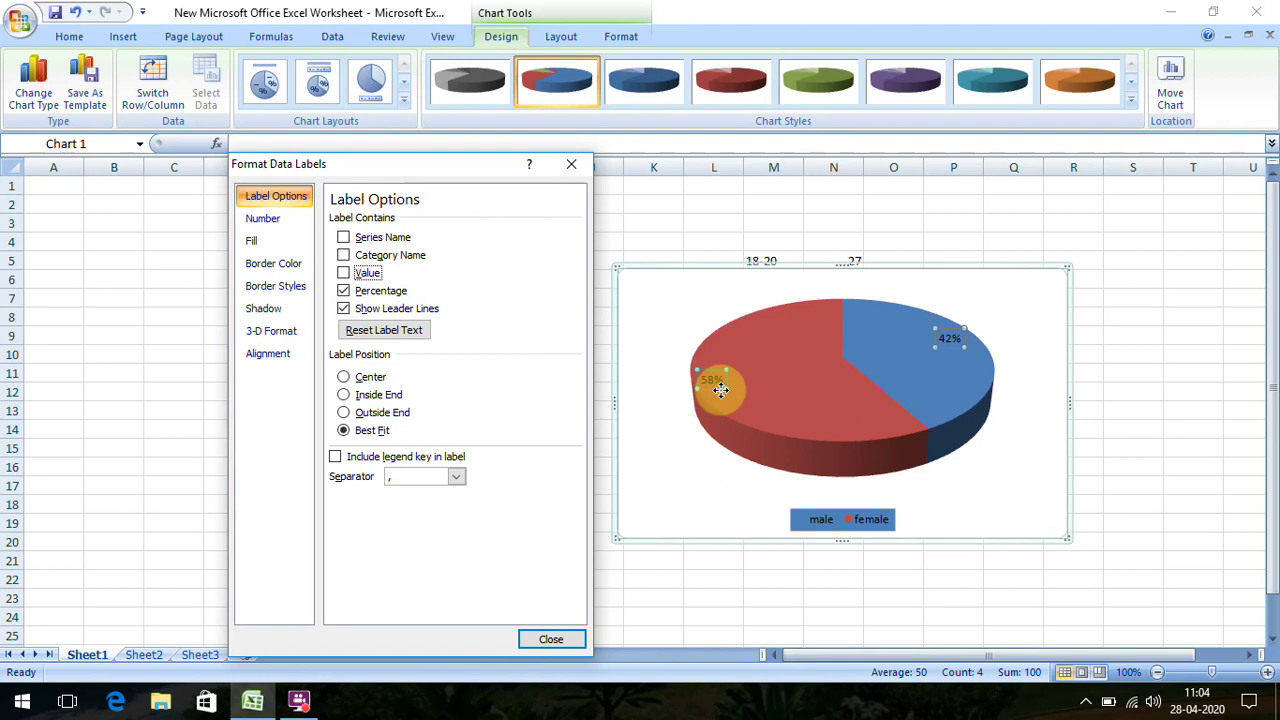
left_click(345, 378)
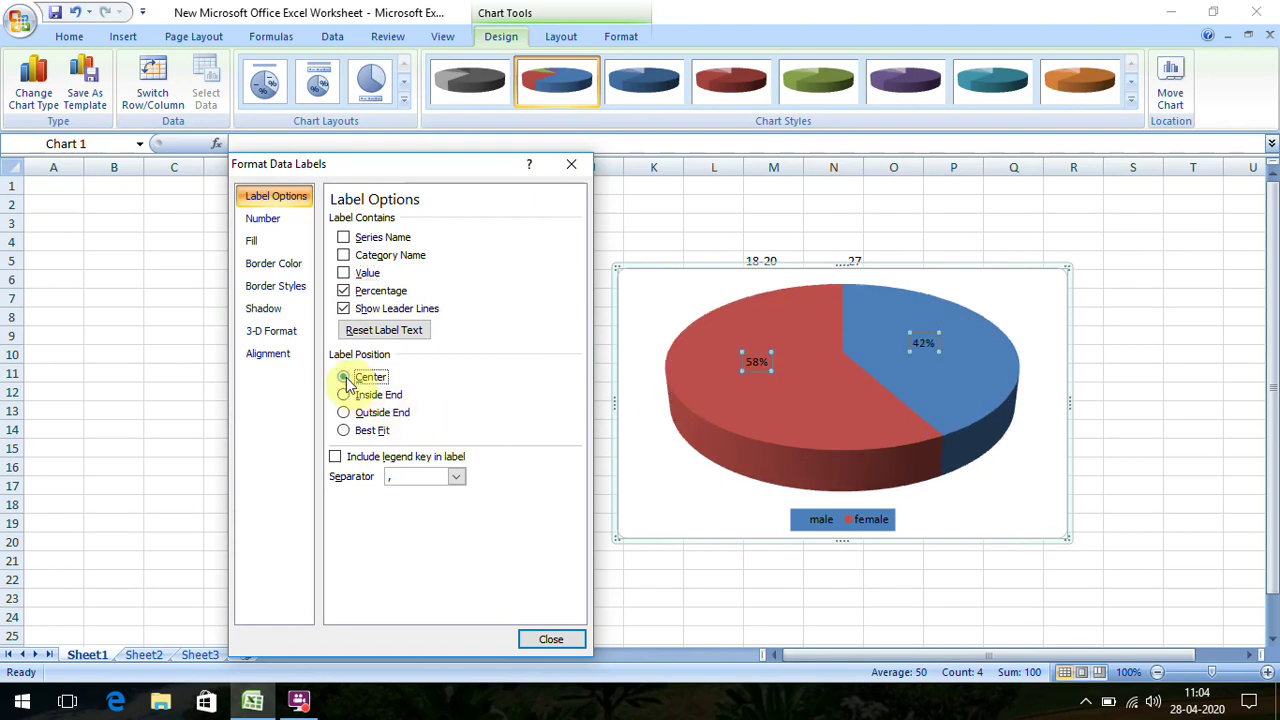
left_click(346, 396)
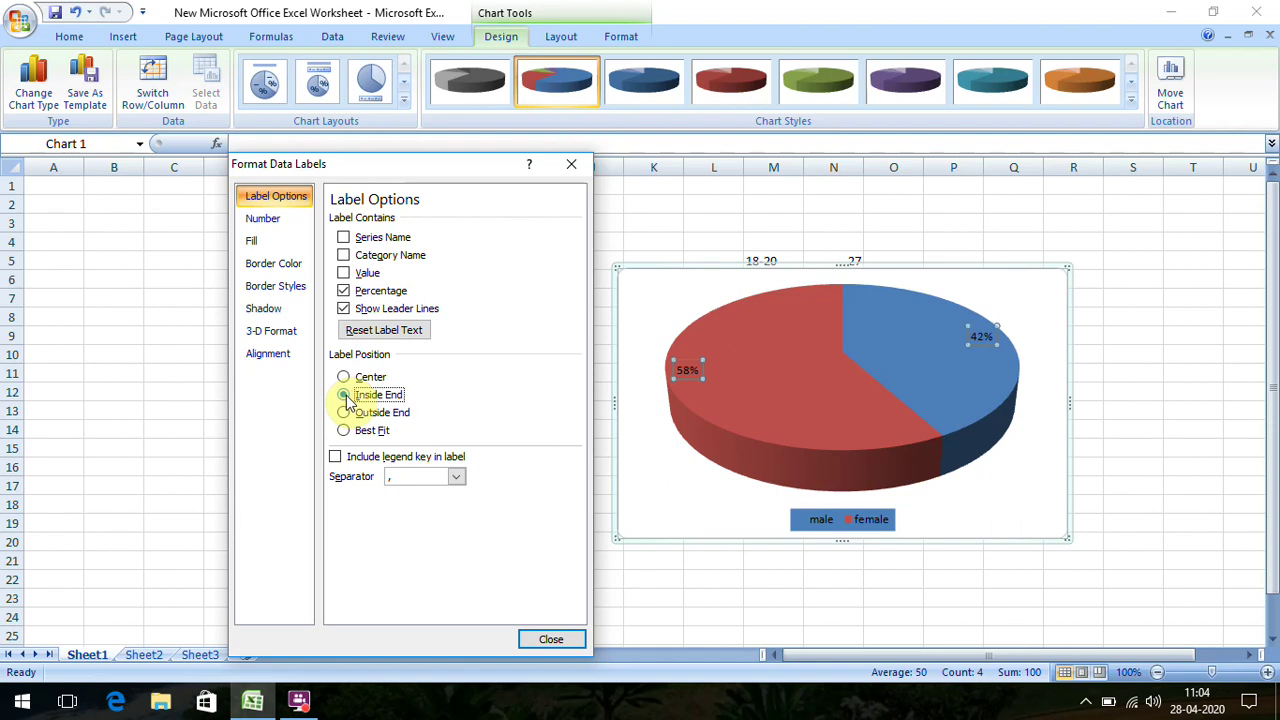
left_click(344, 413)
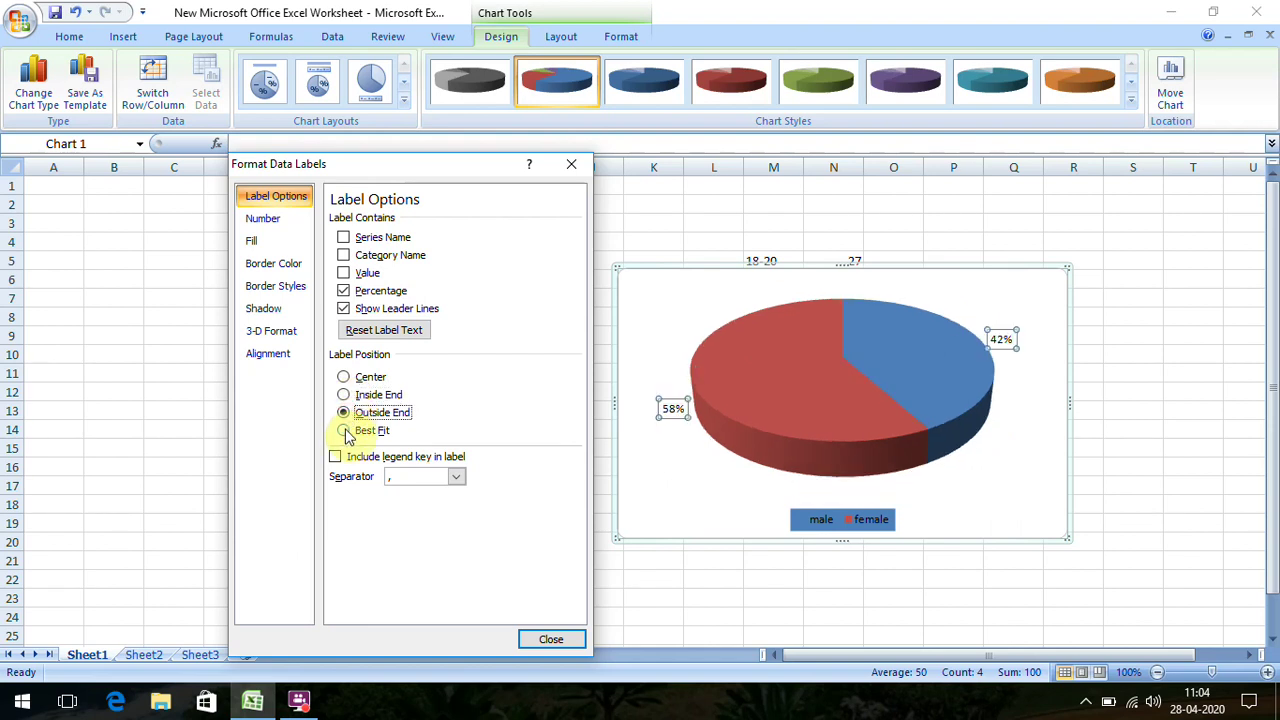
left_click(345, 431)
left_click(344, 413)
left_click(345, 431)
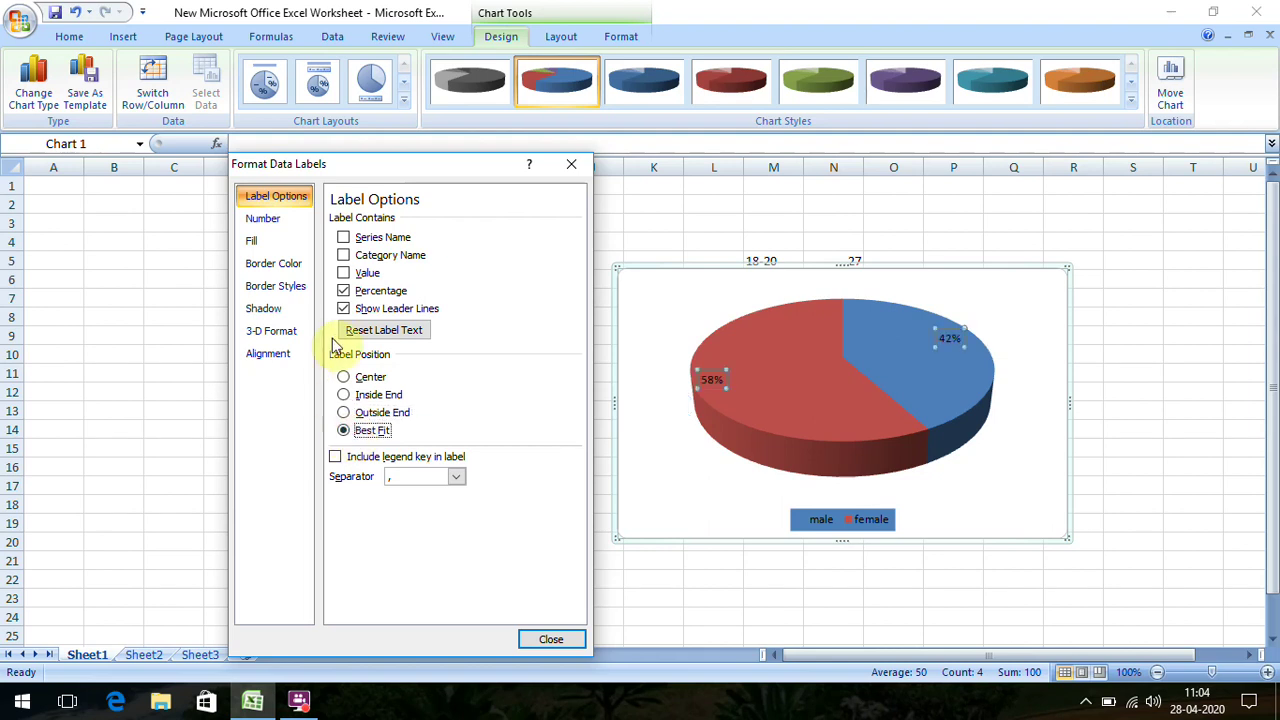
Give the percentage labels an orange solid-line border.
left_click(281, 268)
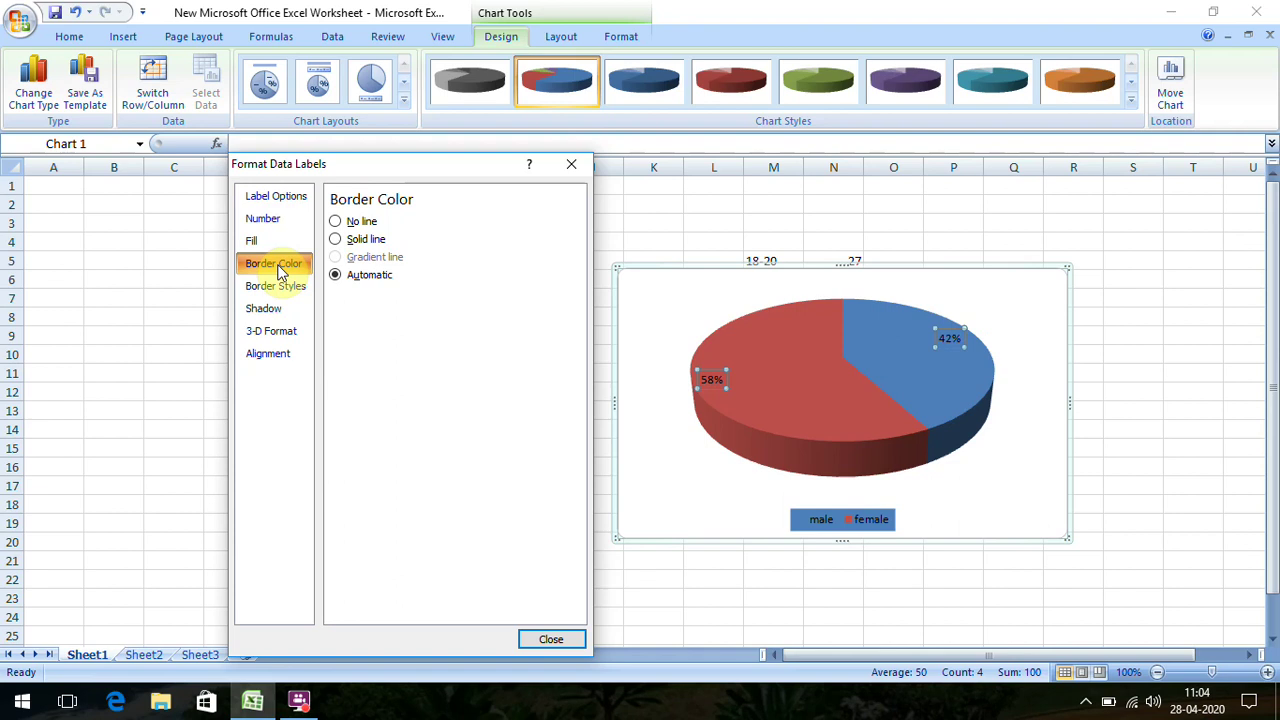
left_click(337, 242)
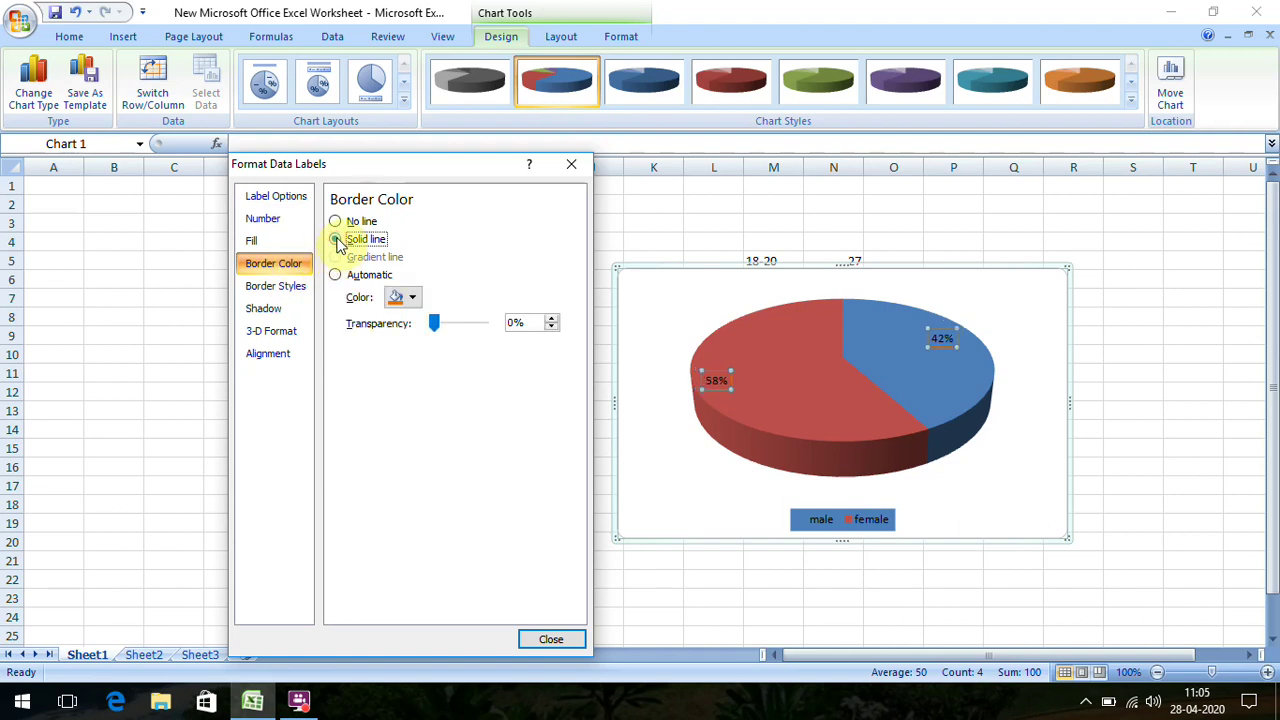
left_click(411, 298)
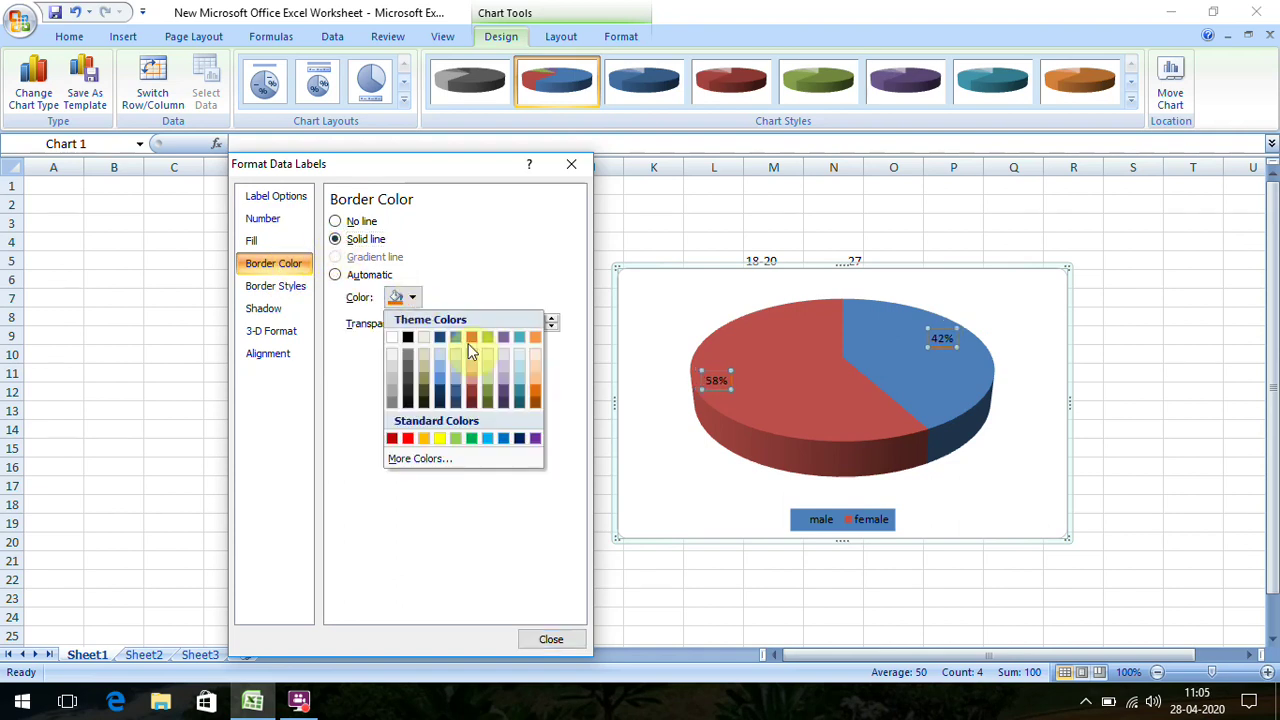
left_click(535, 395)
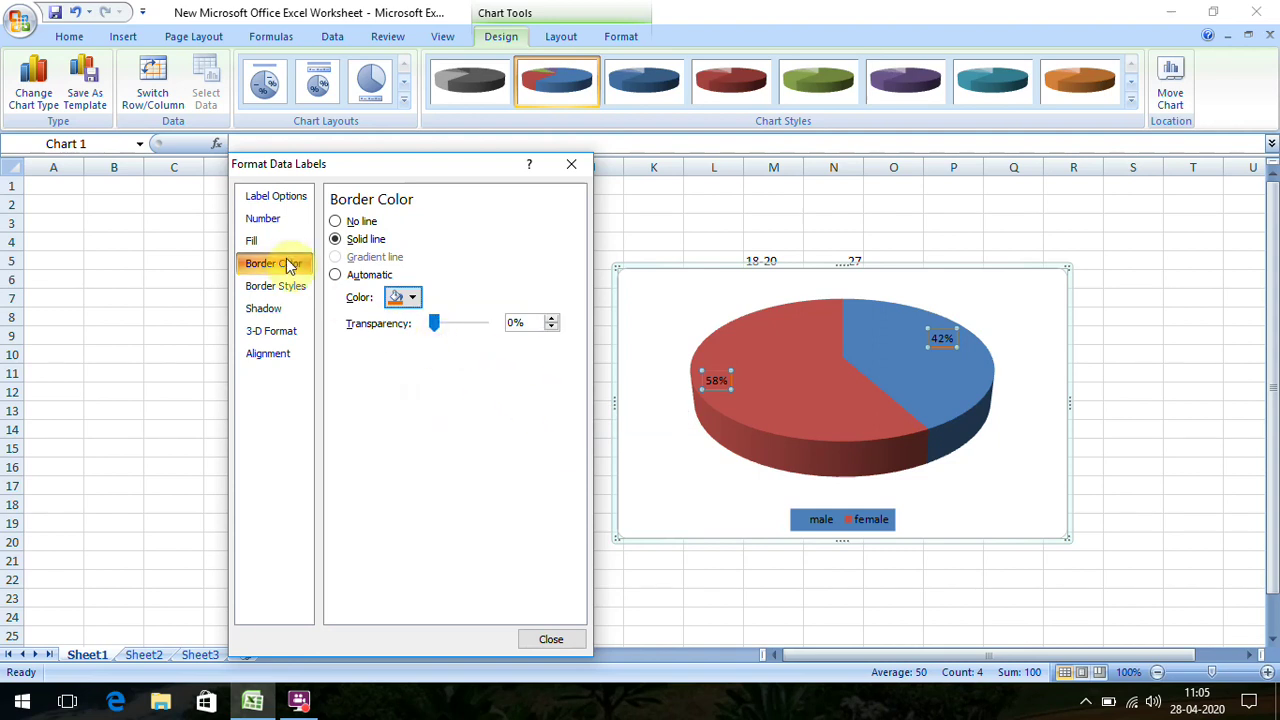
Fill the percentage labels with solid light purple and close the dialog.
left_click(274, 243)
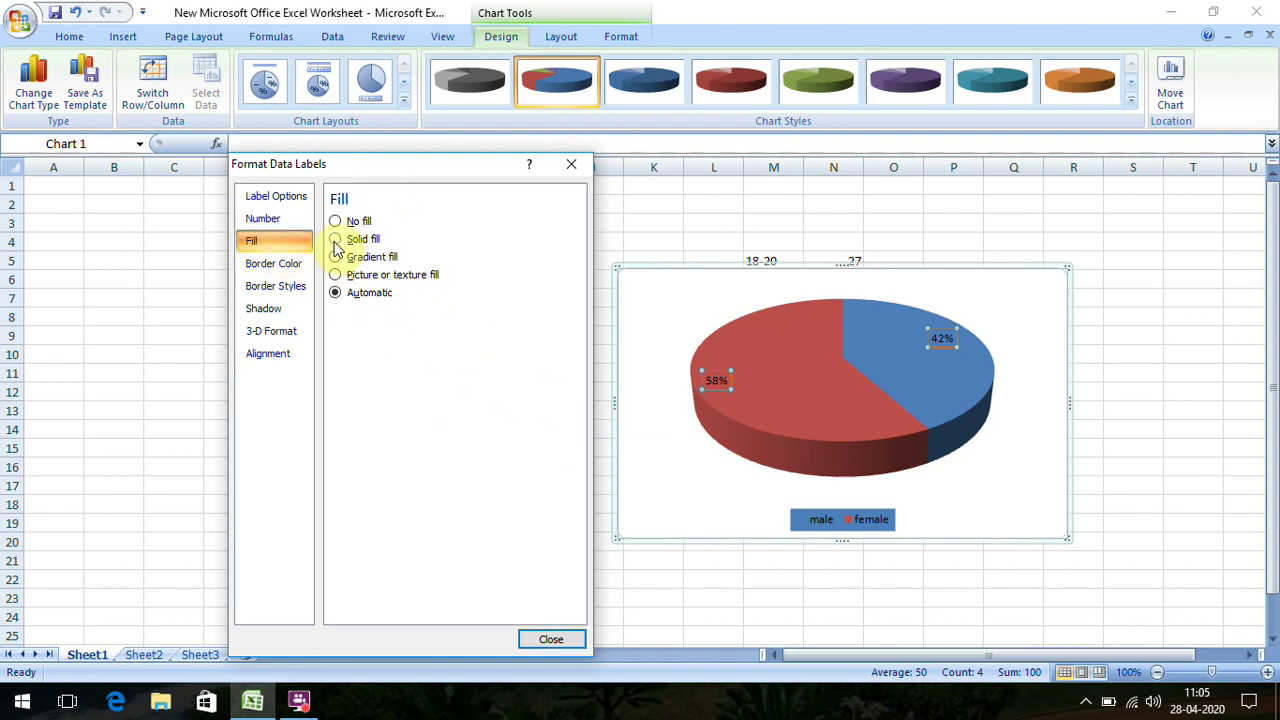
left_click(336, 240)
left_click(412, 316)
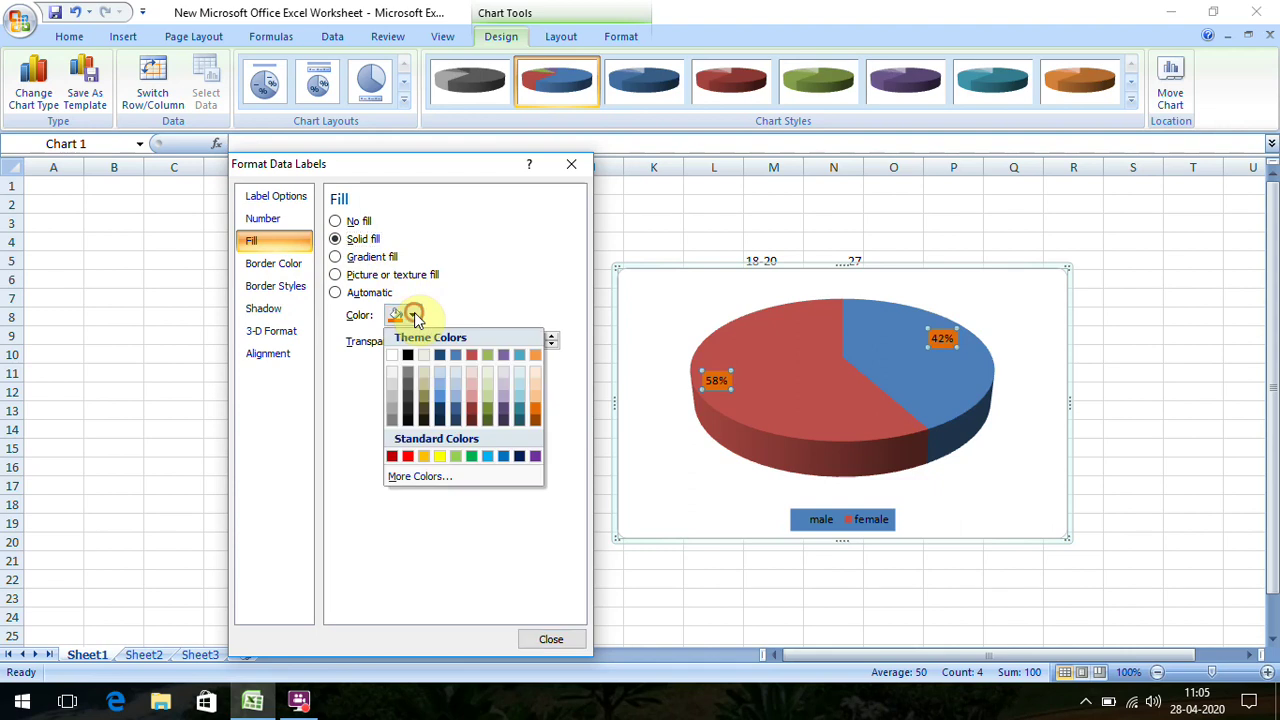
left_click(505, 402)
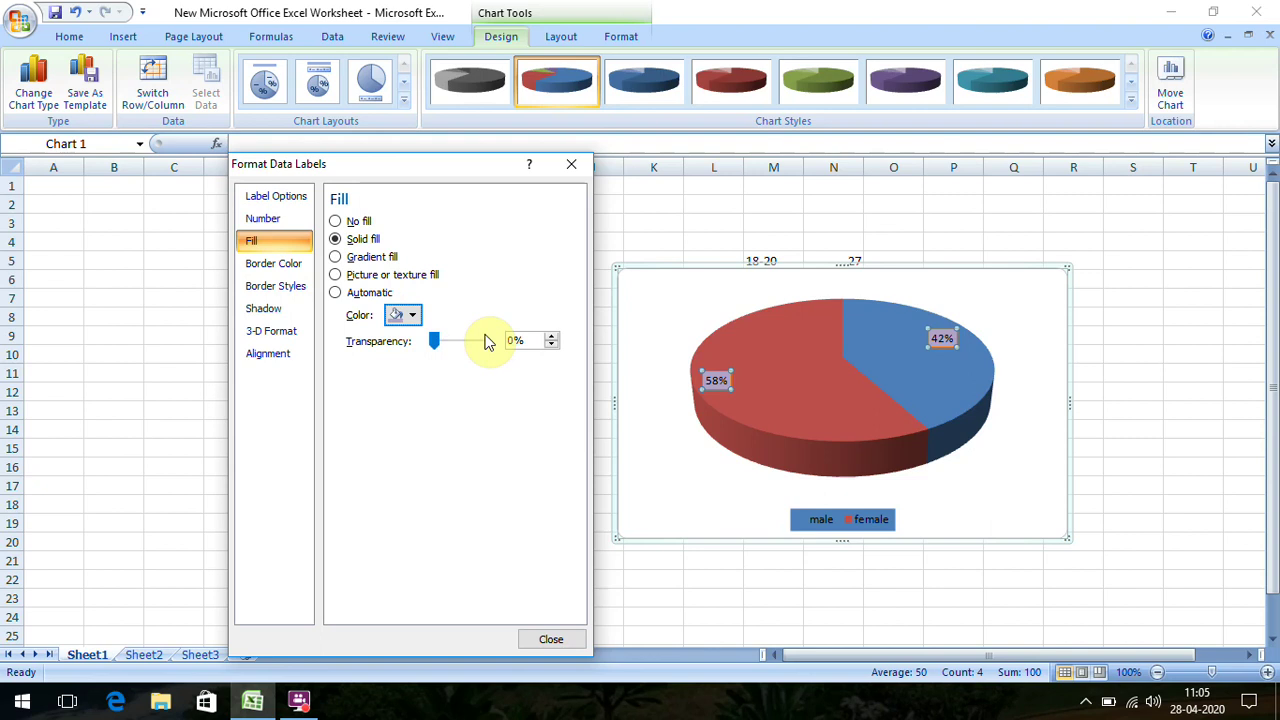
left_click(549, 641)
left_click(543, 636)
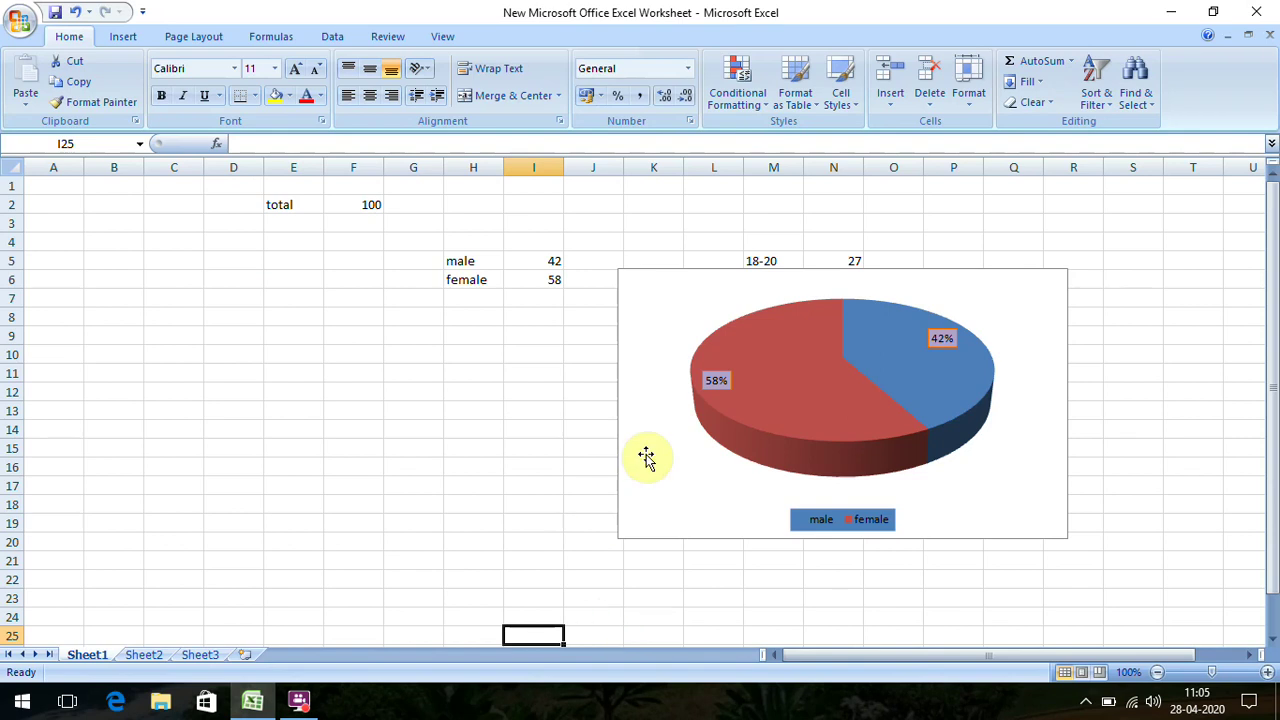
Give the gender pie chart a light green background using Home > Fill Color.
left_click(646, 312)
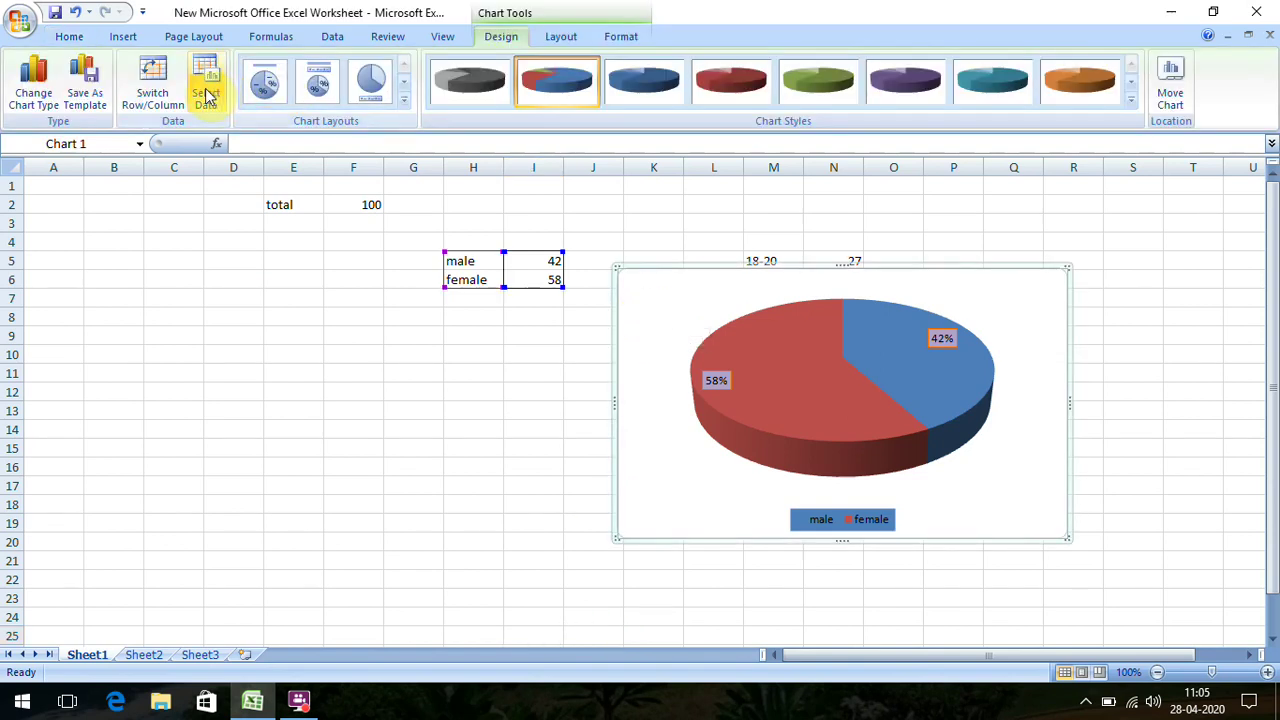
left_click(70, 38)
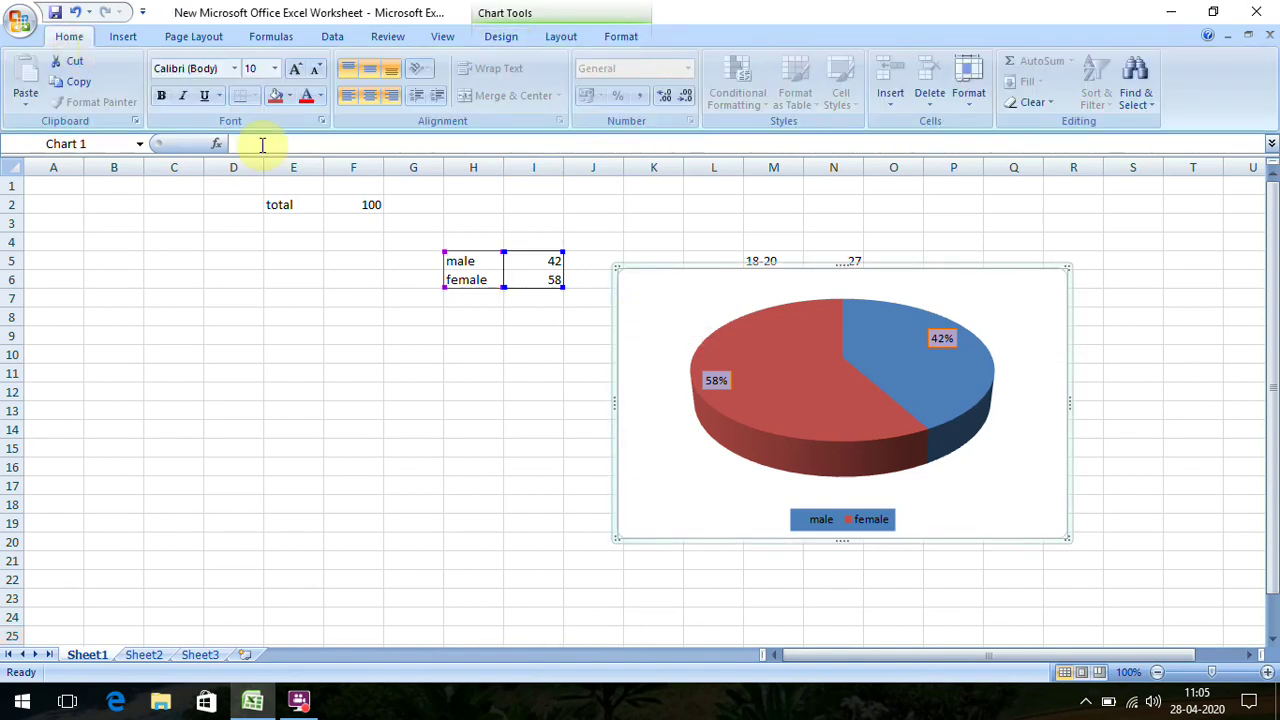
left_click(289, 97)
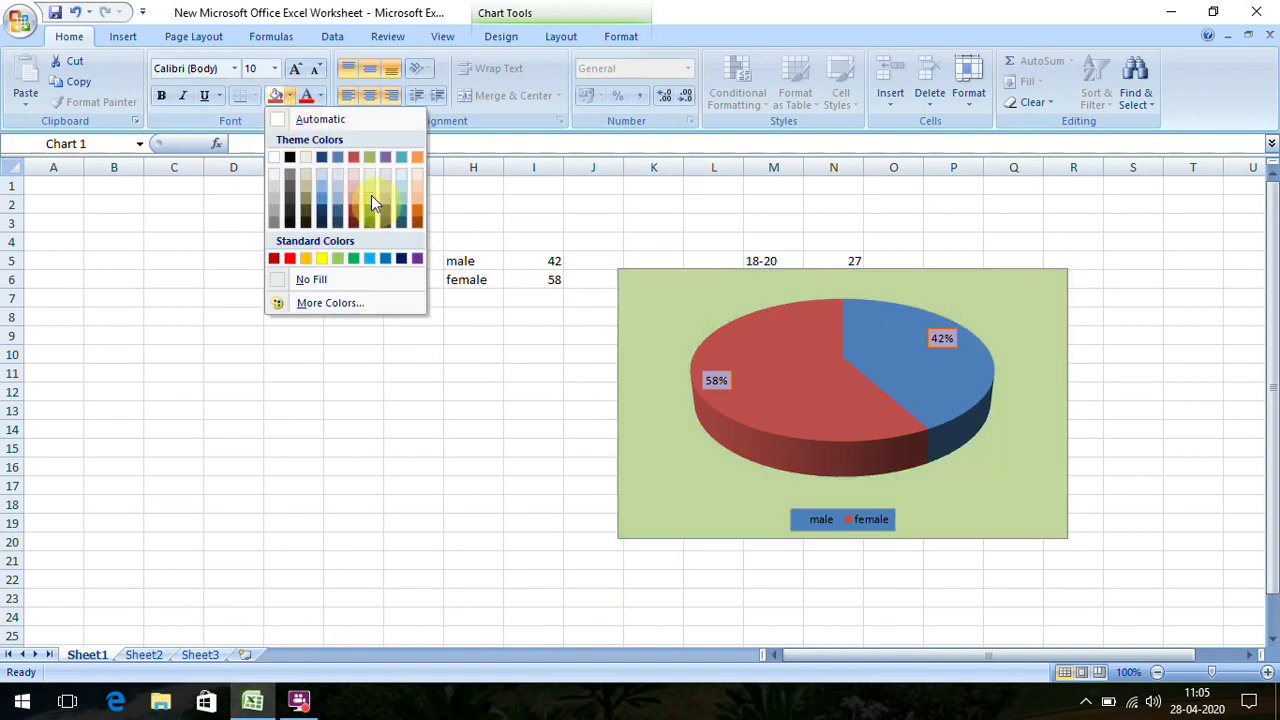
left_click(371, 196)
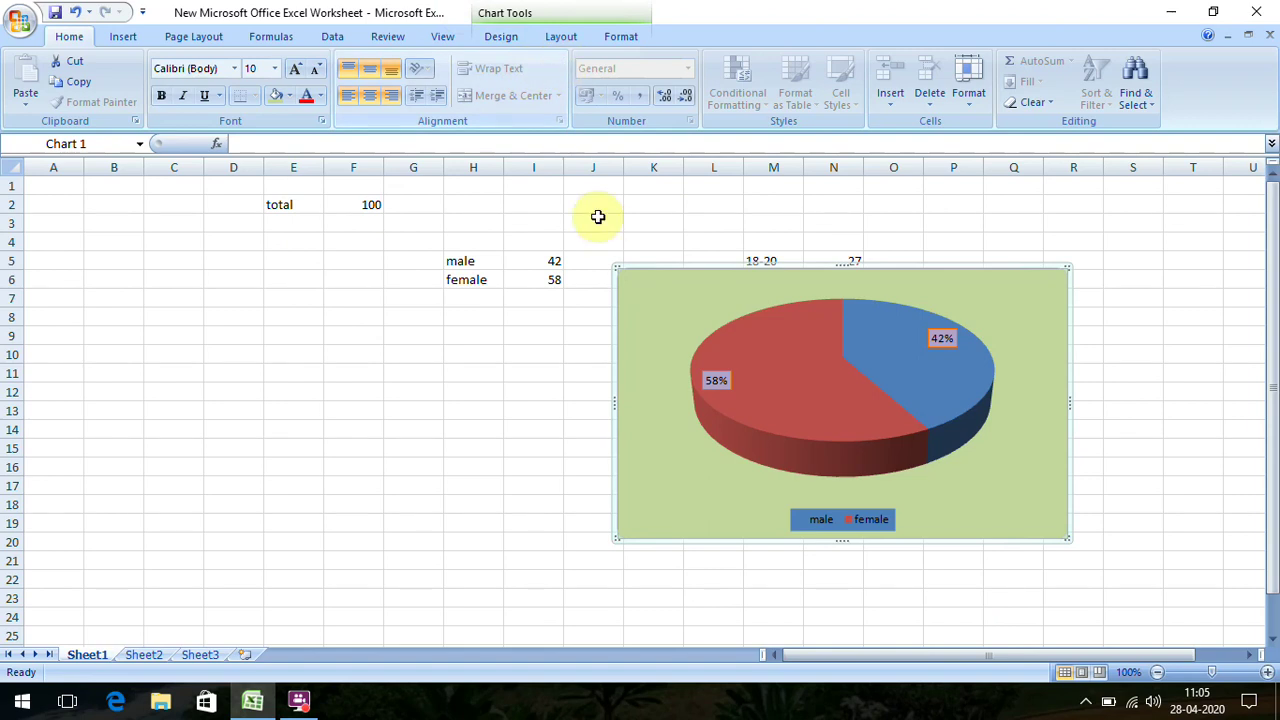
left_click(585, 350)
left_click(637, 334)
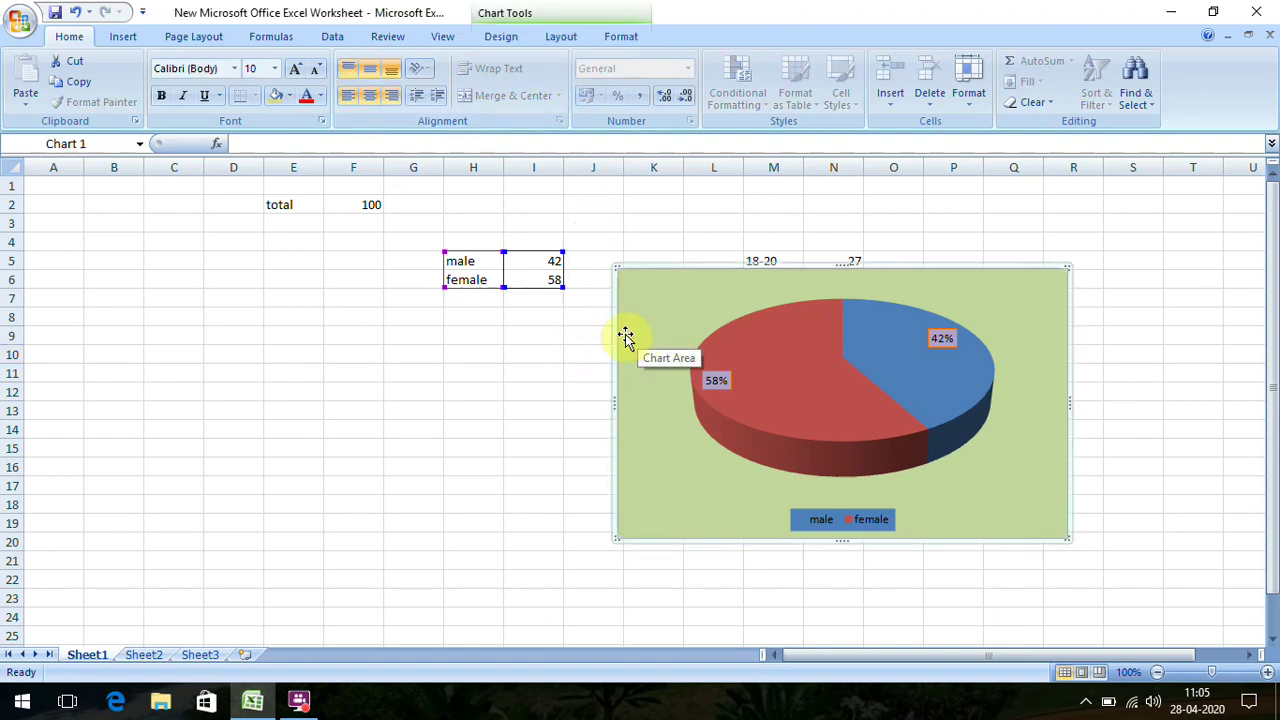
left_click(551, 350)
left_click(635, 328)
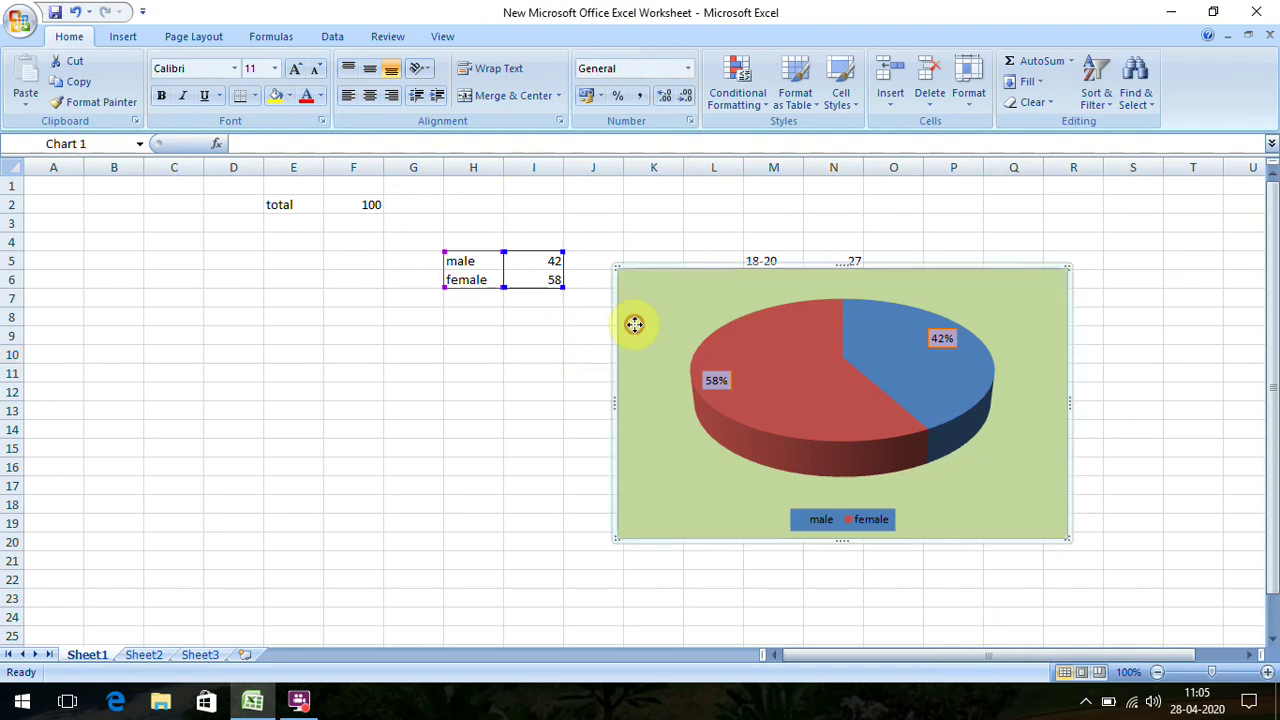
left_click(602, 400)
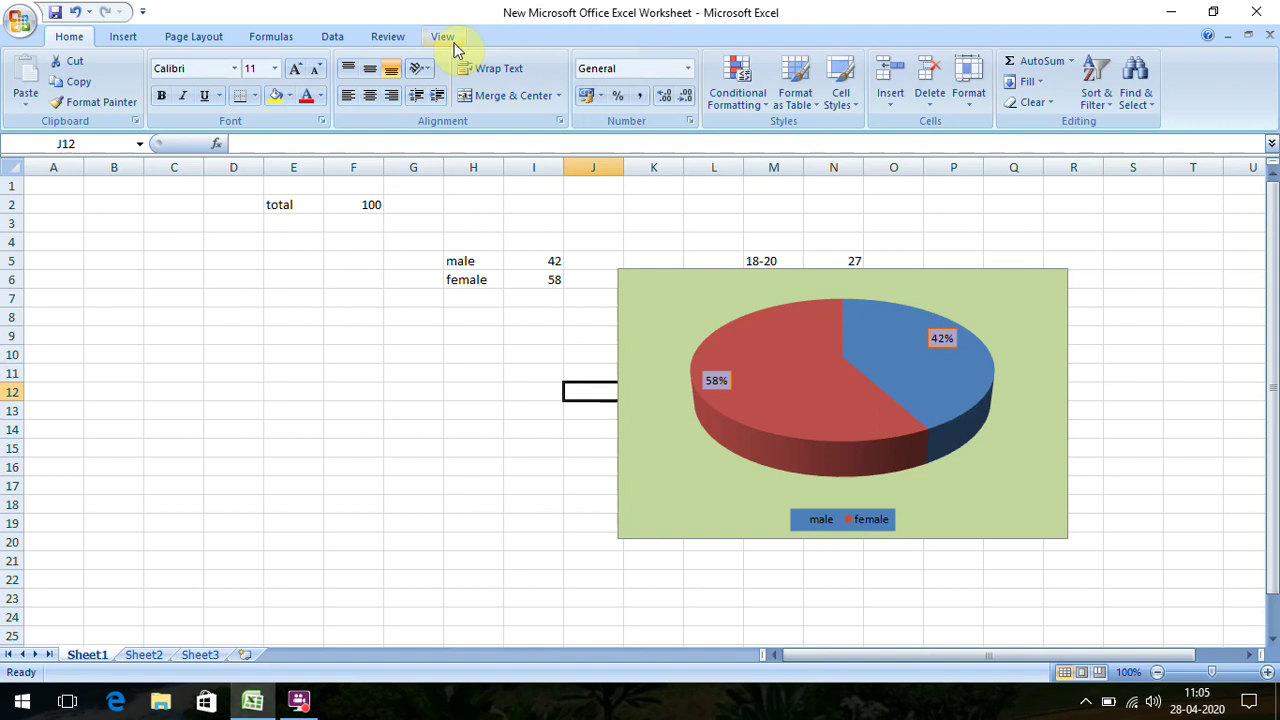
Add the chart title 'Distribution of gender' above the pie.
left_click(722, 291)
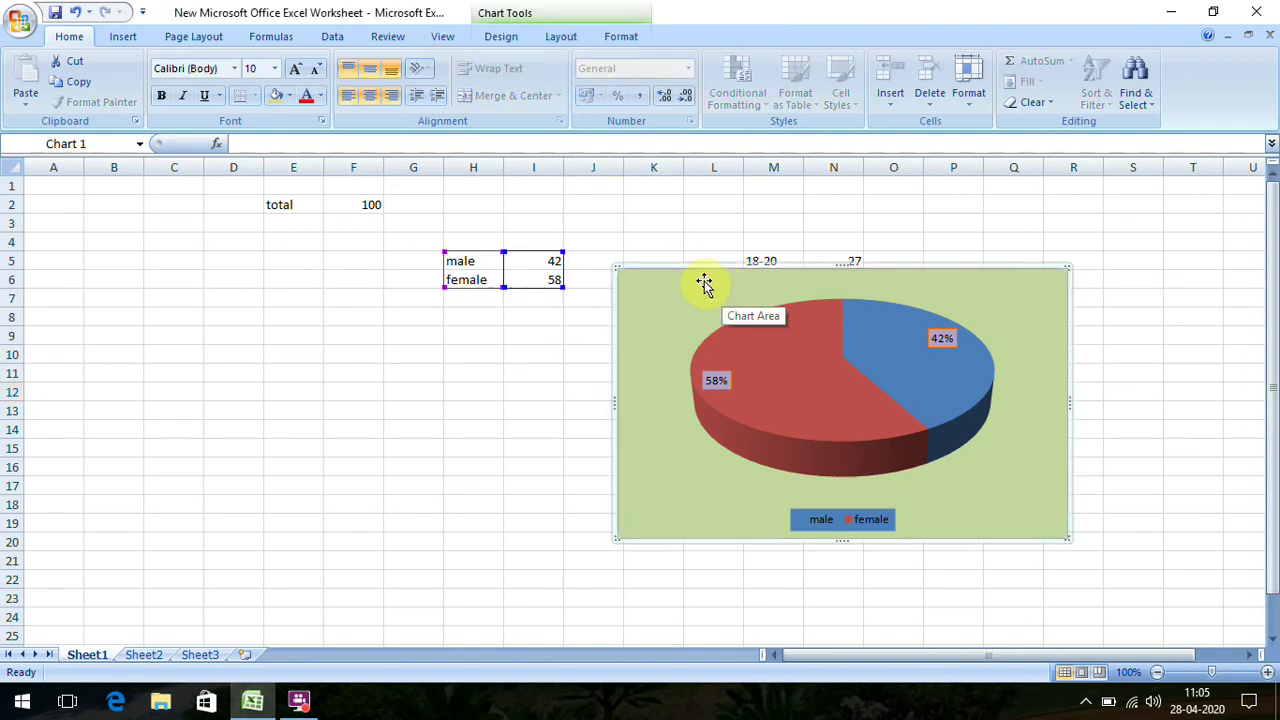
left_click(574, 44)
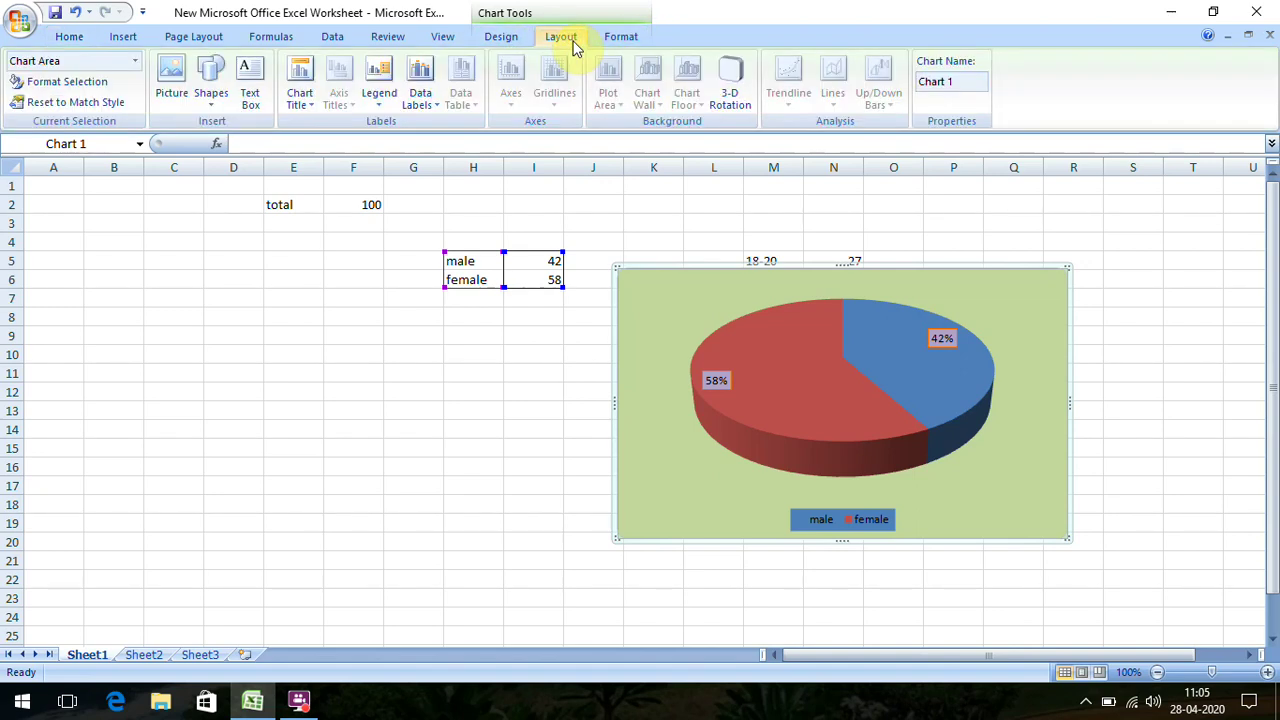
left_click(312, 100)
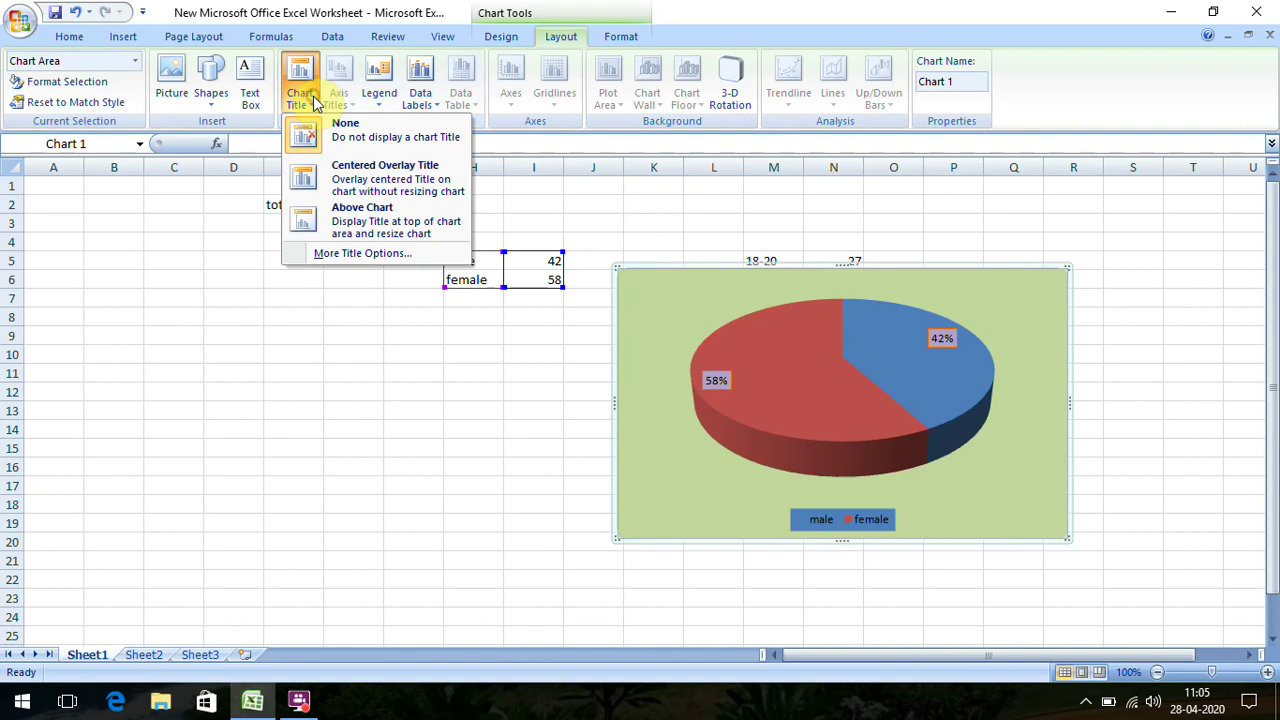
left_click(367, 226)
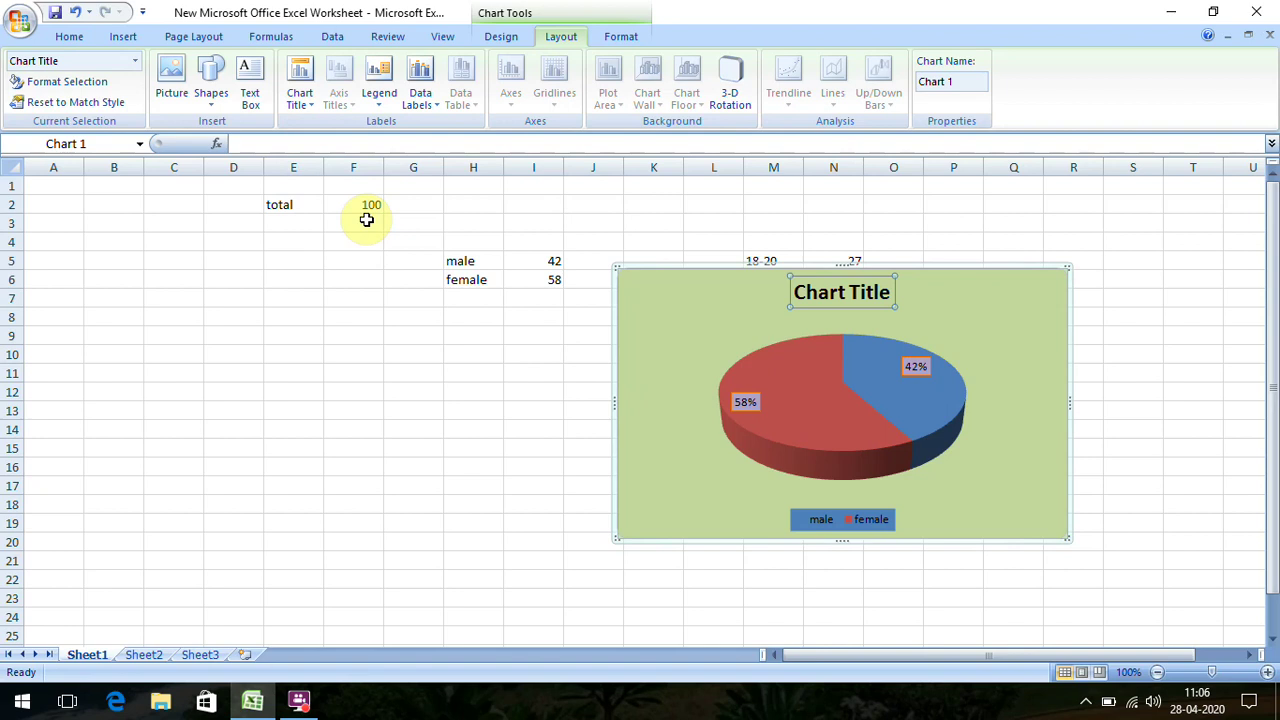
type("distribution of gender")
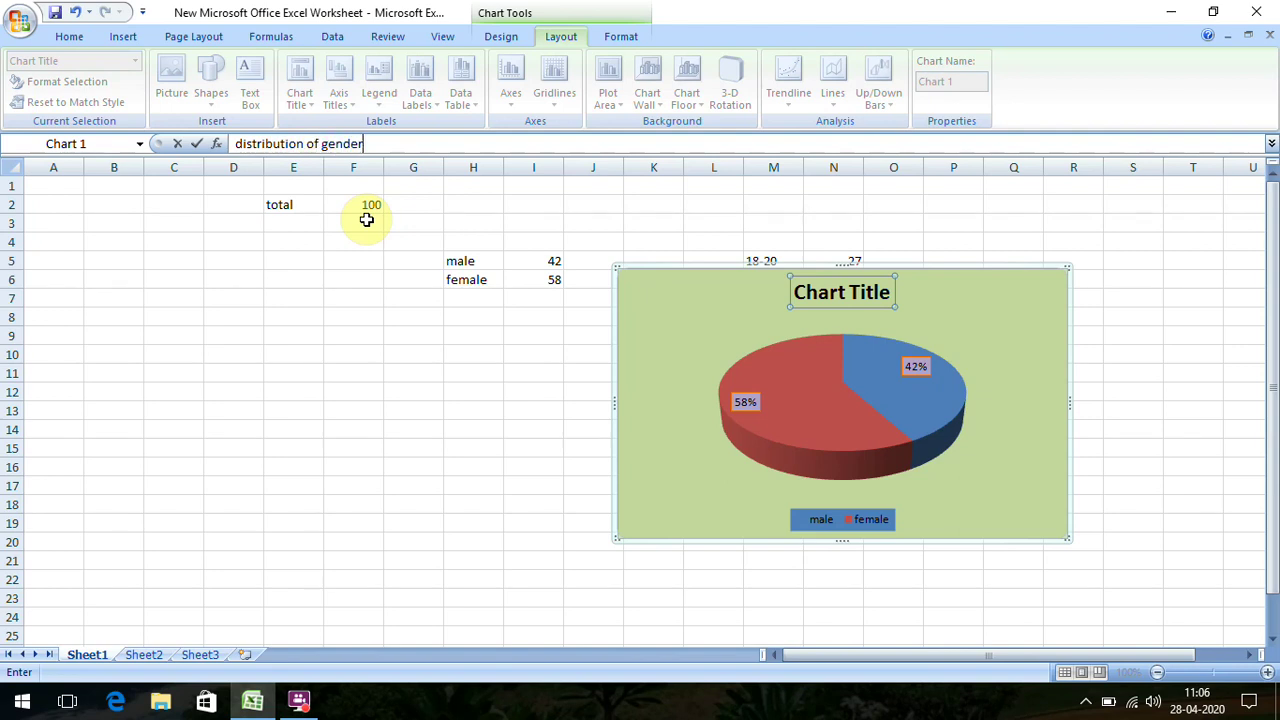
key("Return")
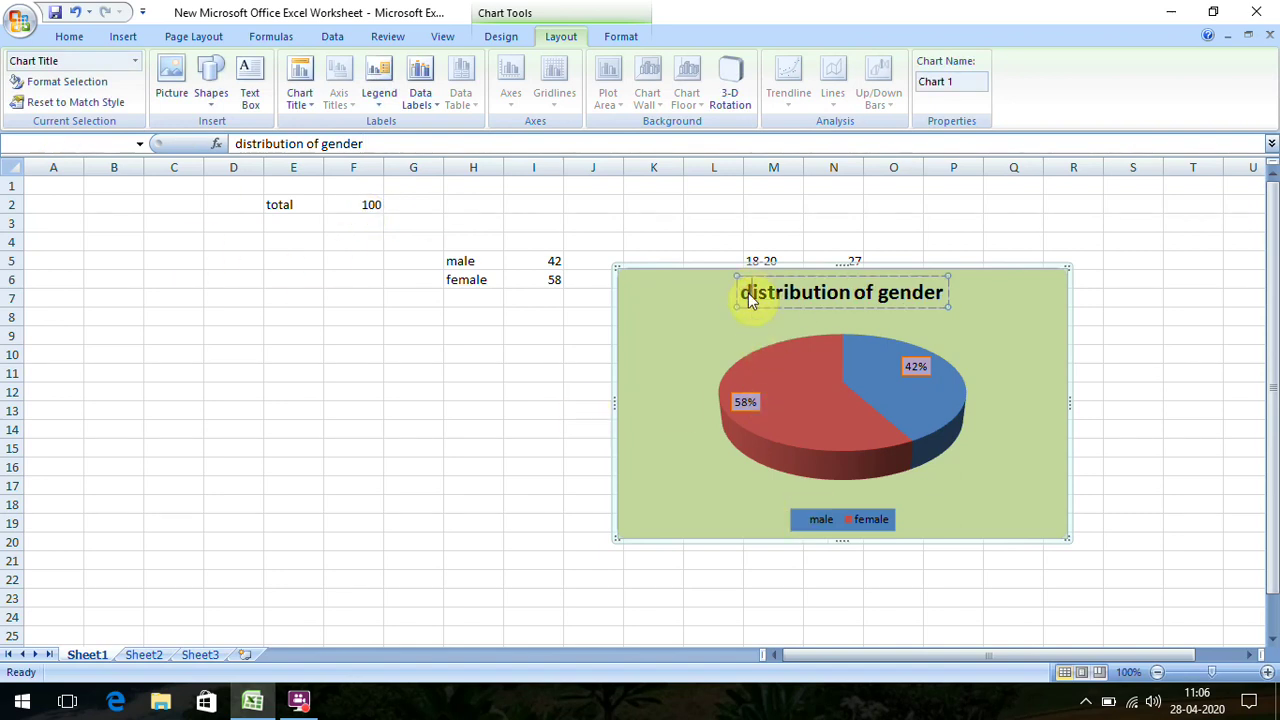
key("BackSpace")
type("D")
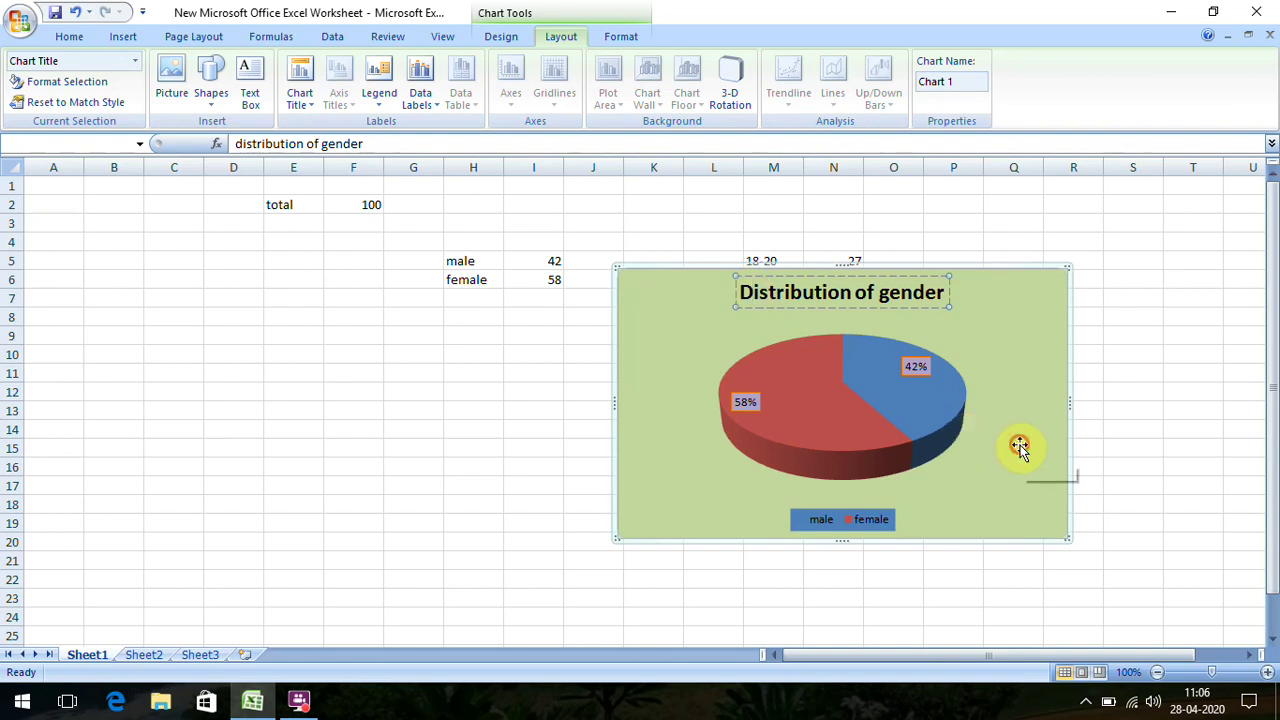
left_click(1016, 443)
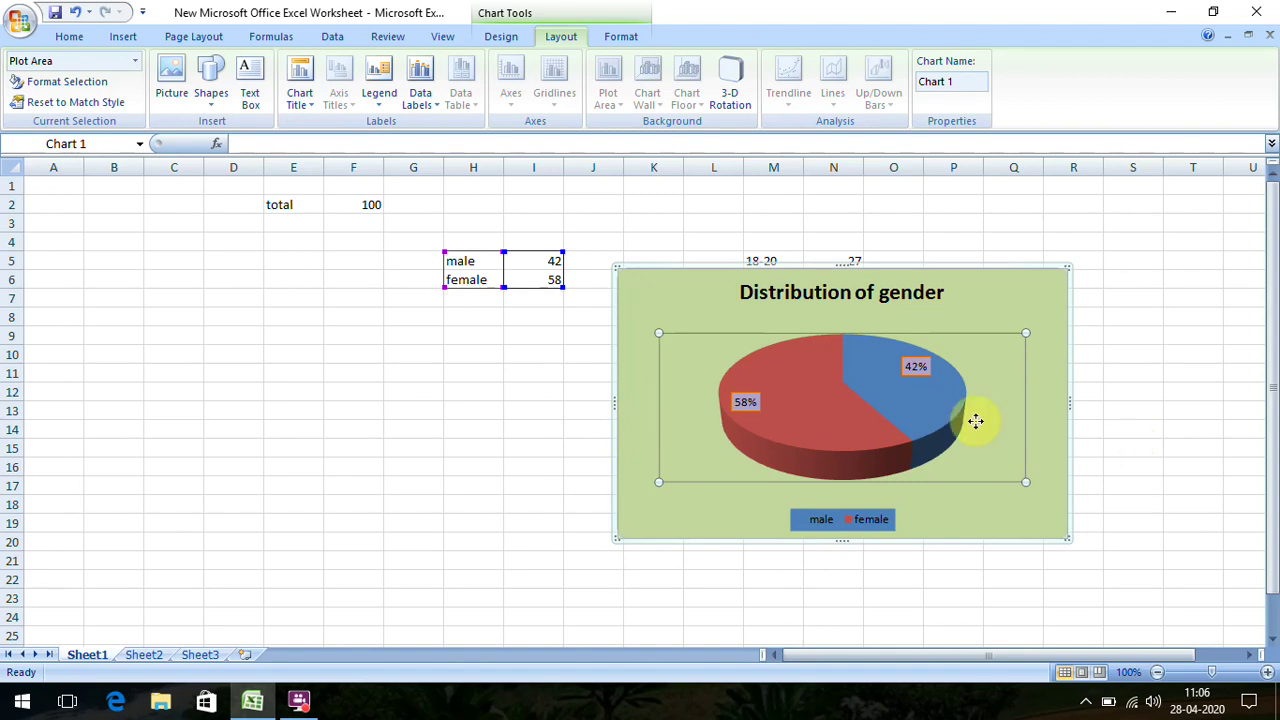
Preview a range of Chart Layouts on the gender pie chart.
left_click(873, 410)
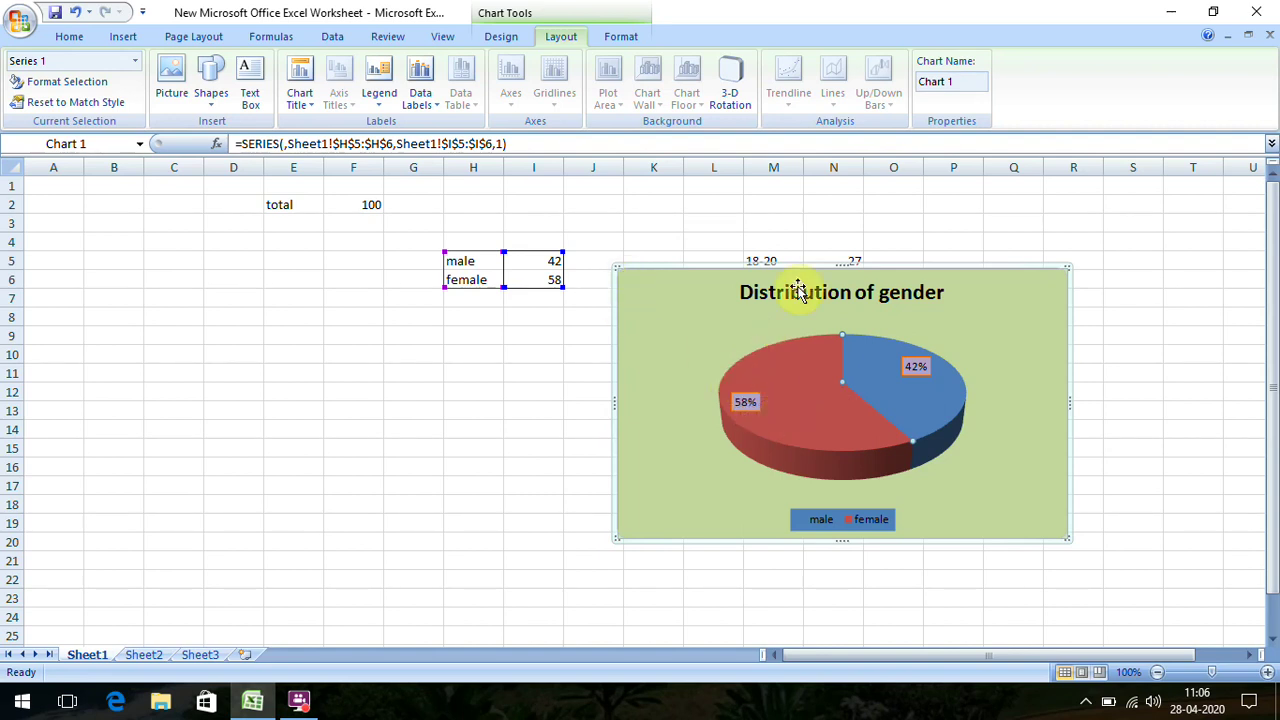
left_click(498, 40)
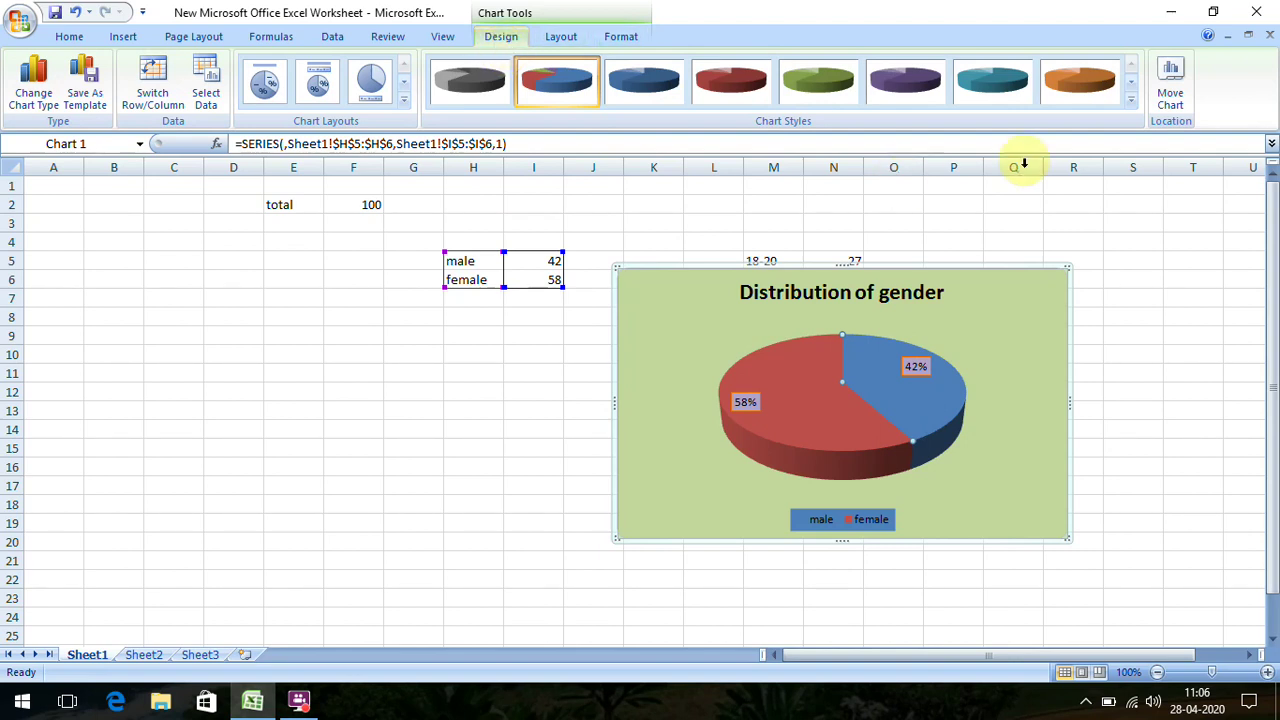
left_click(266, 88)
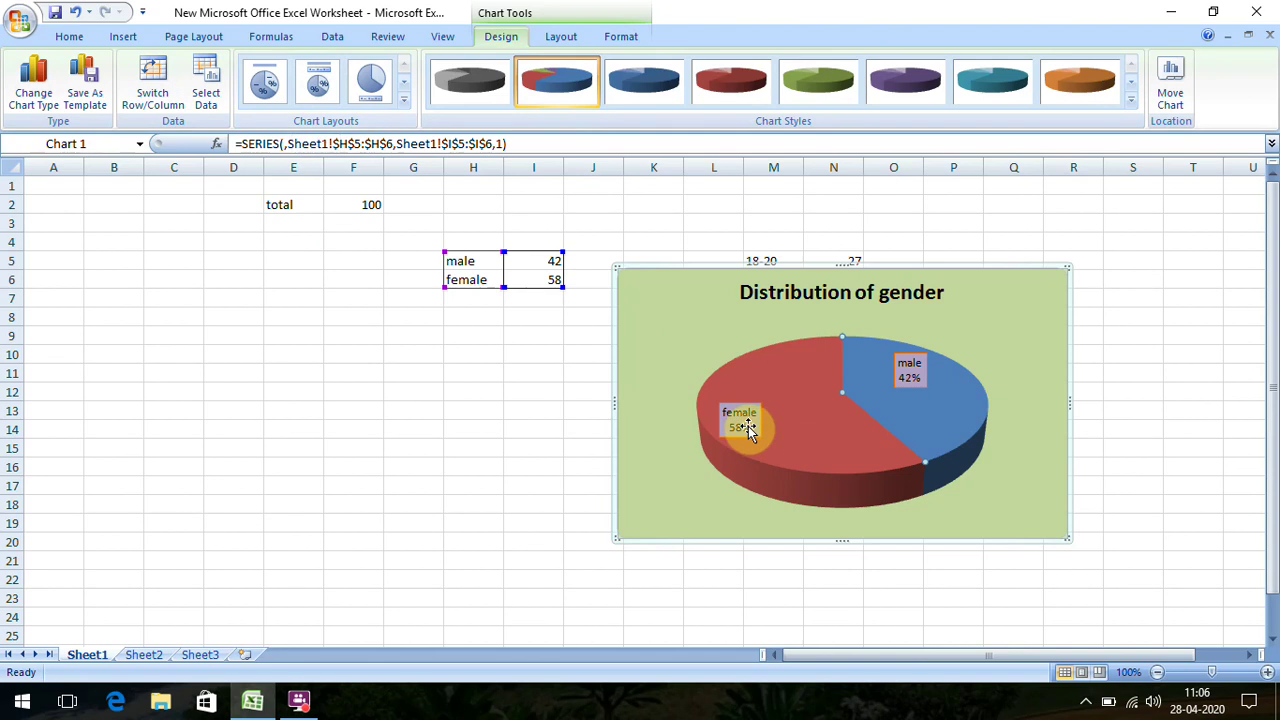
left_click(322, 97)
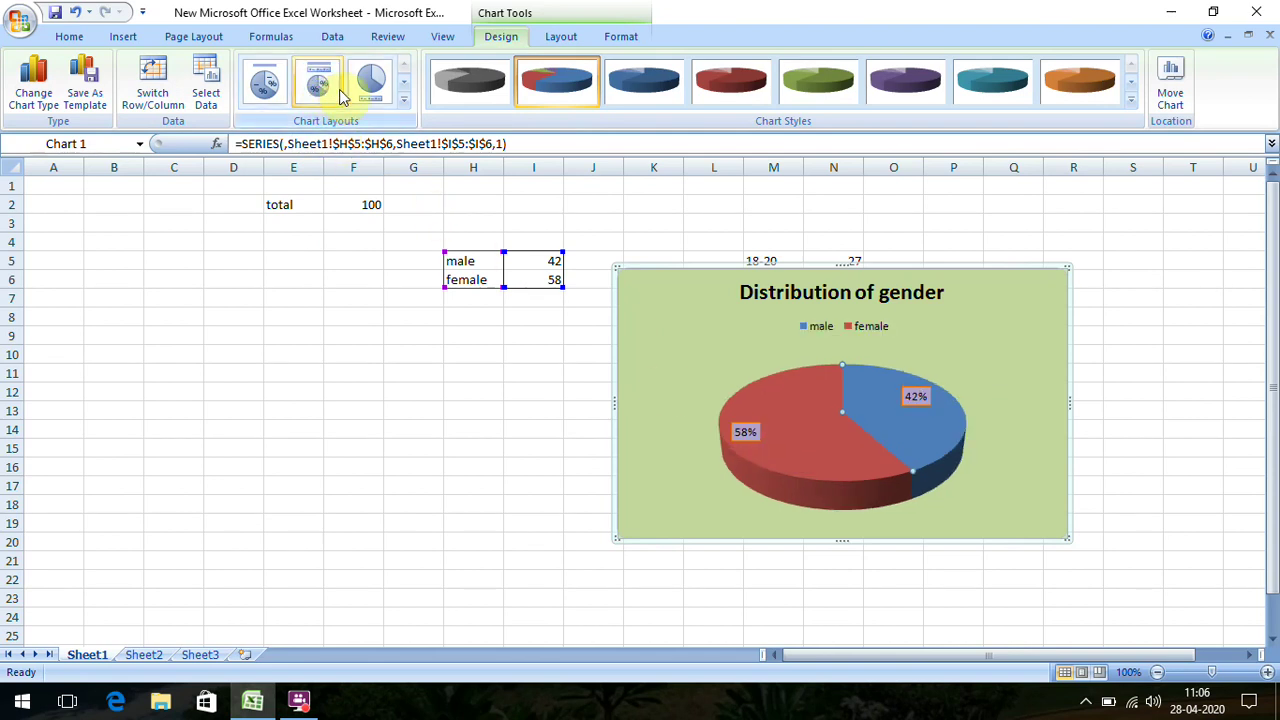
left_click(363, 93)
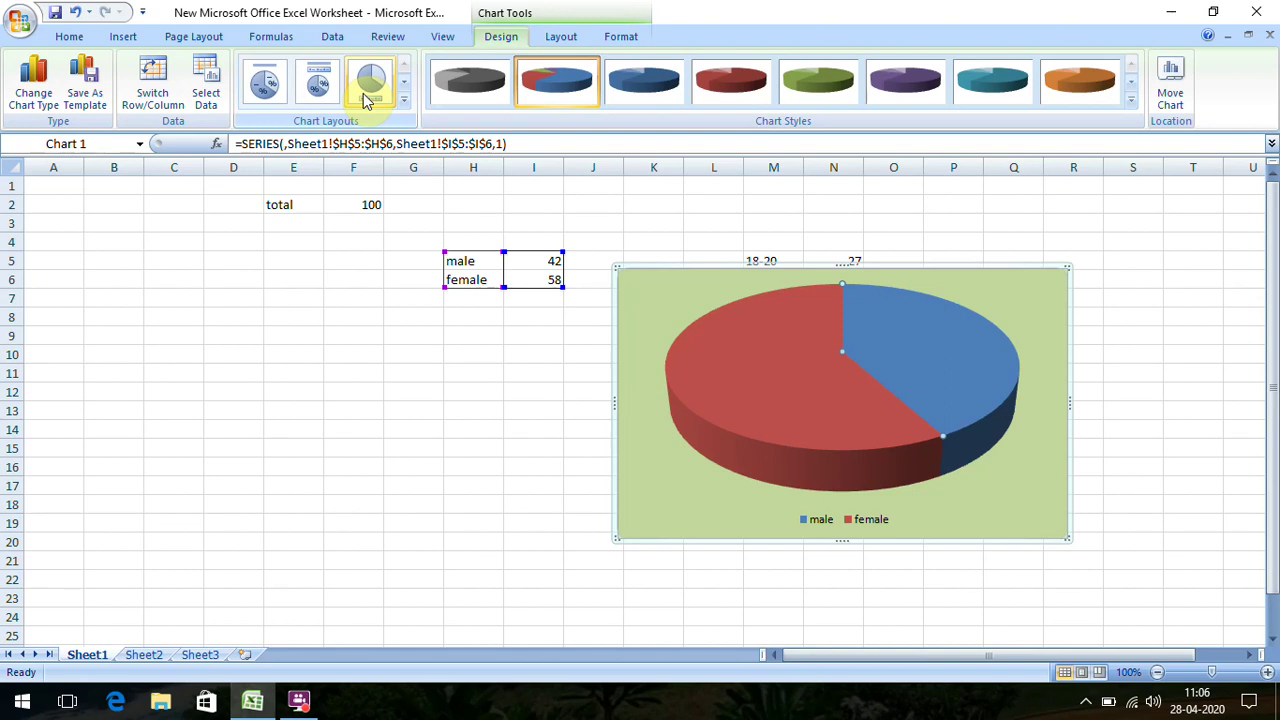
left_click(404, 83)
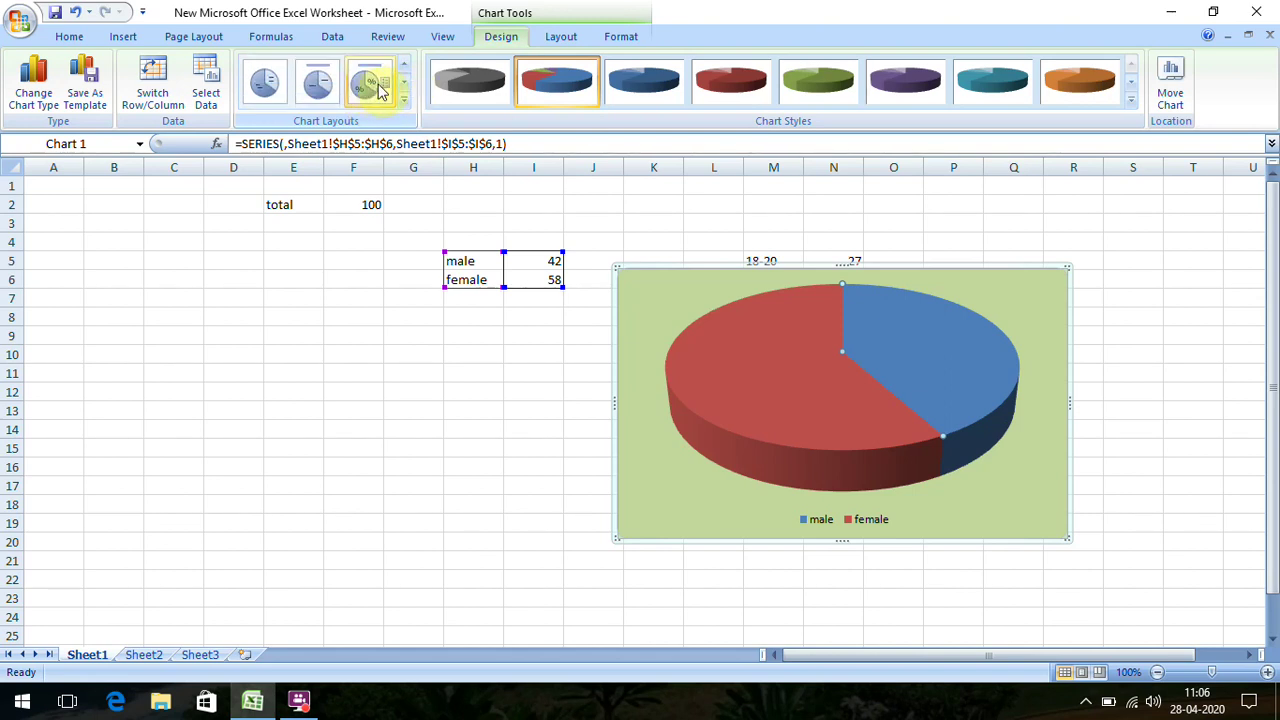
left_click(375, 86)
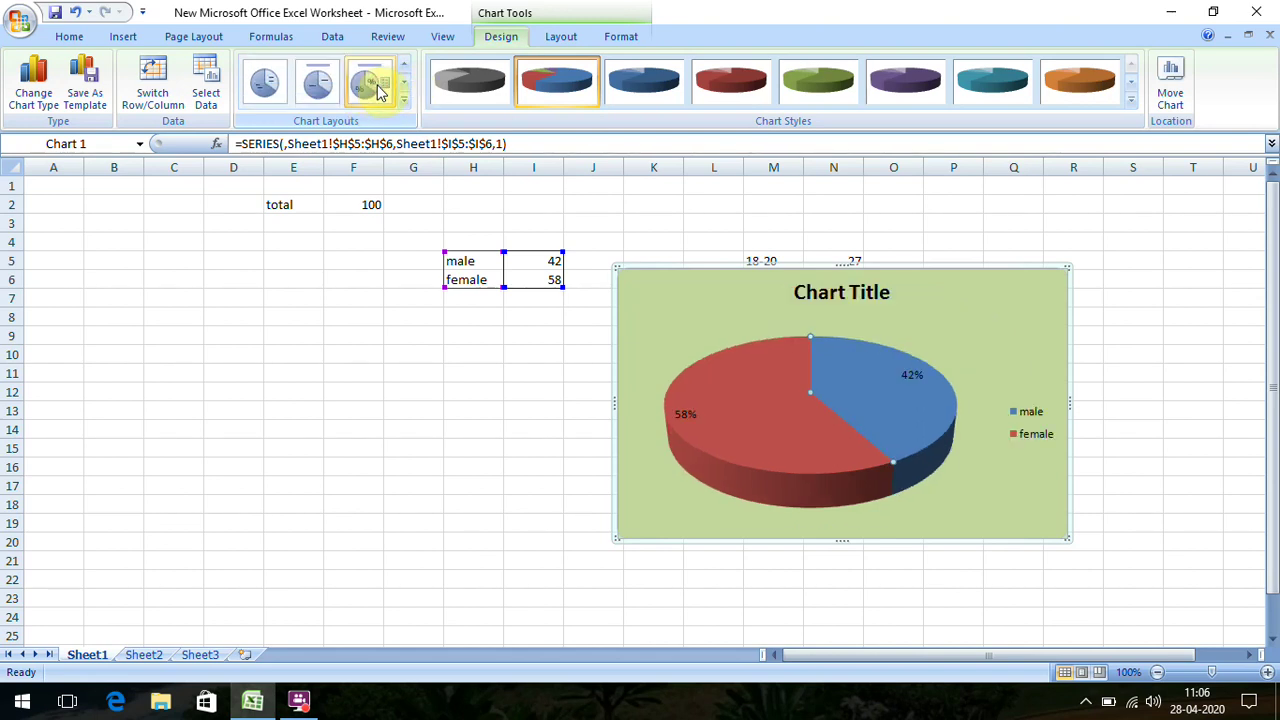
left_click(340, 89)
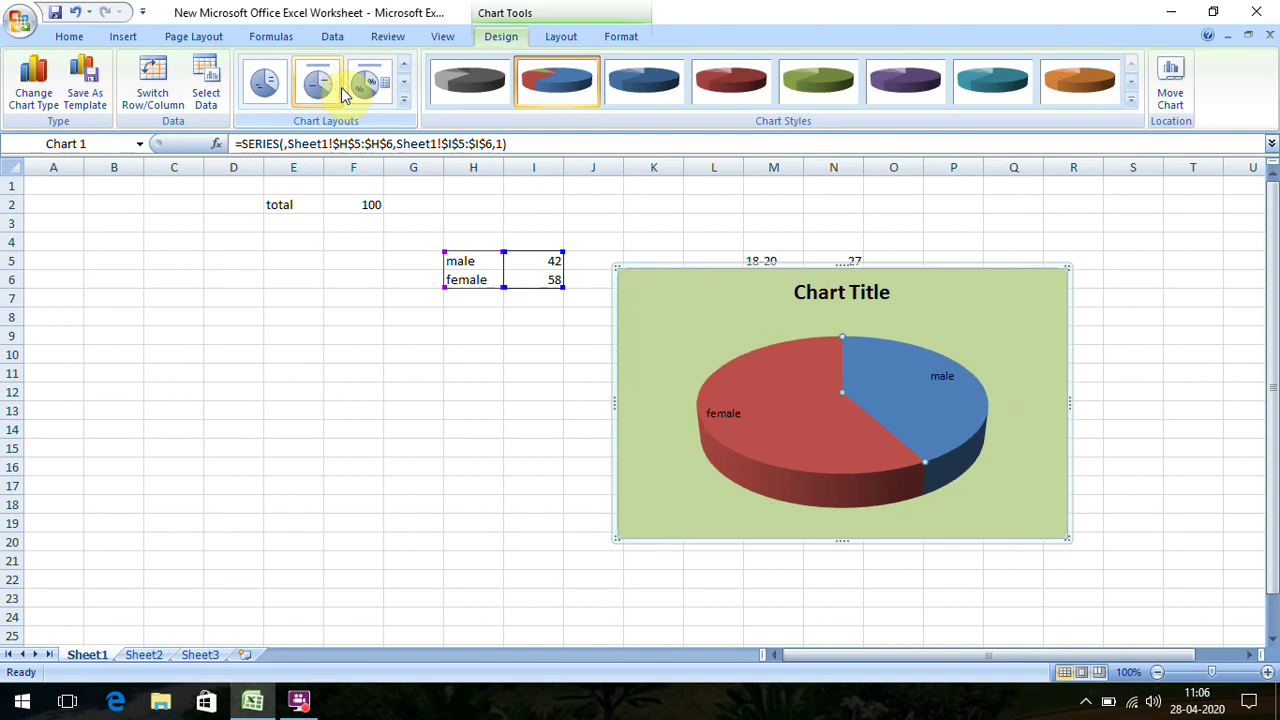
left_click(266, 84)
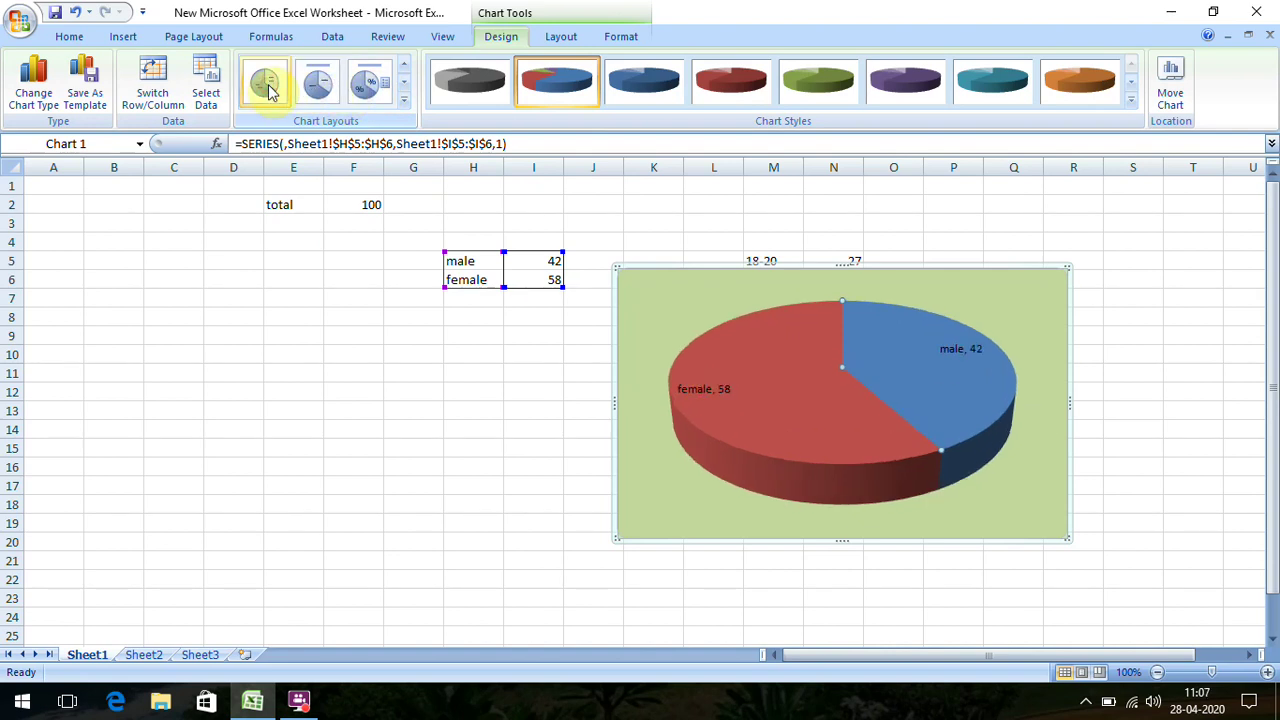
left_click(400, 86)
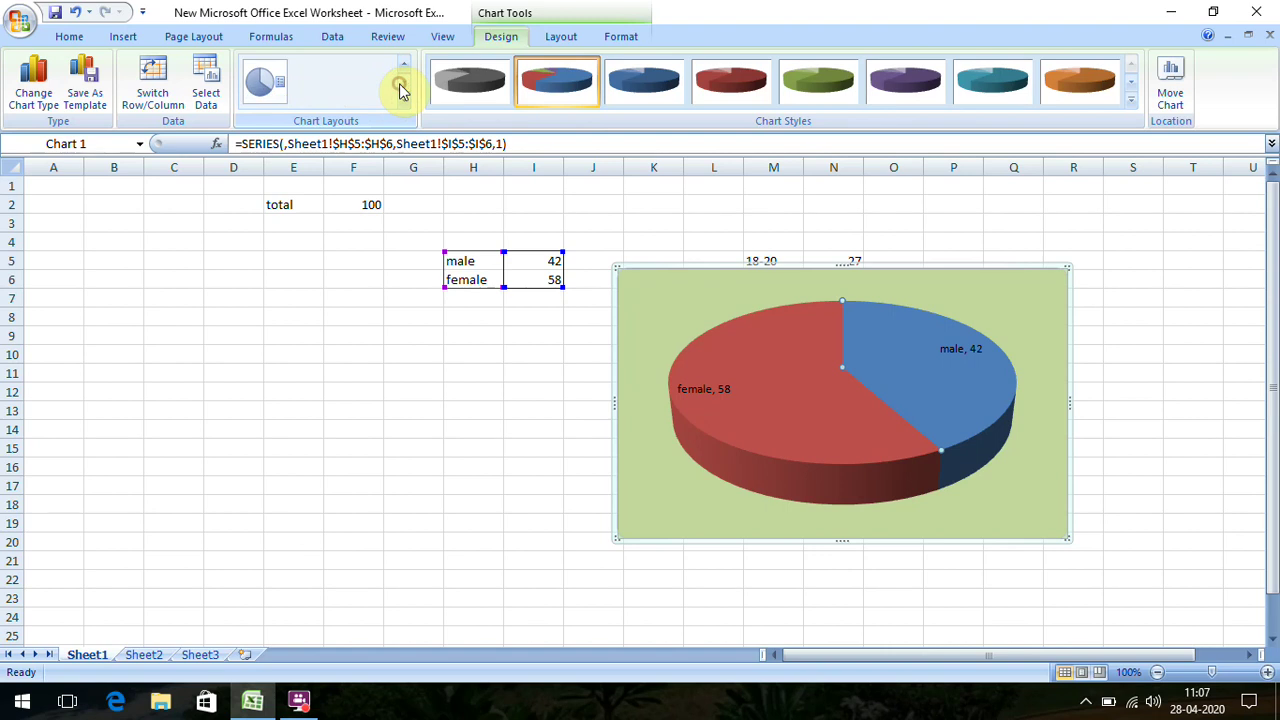
left_click(254, 76)
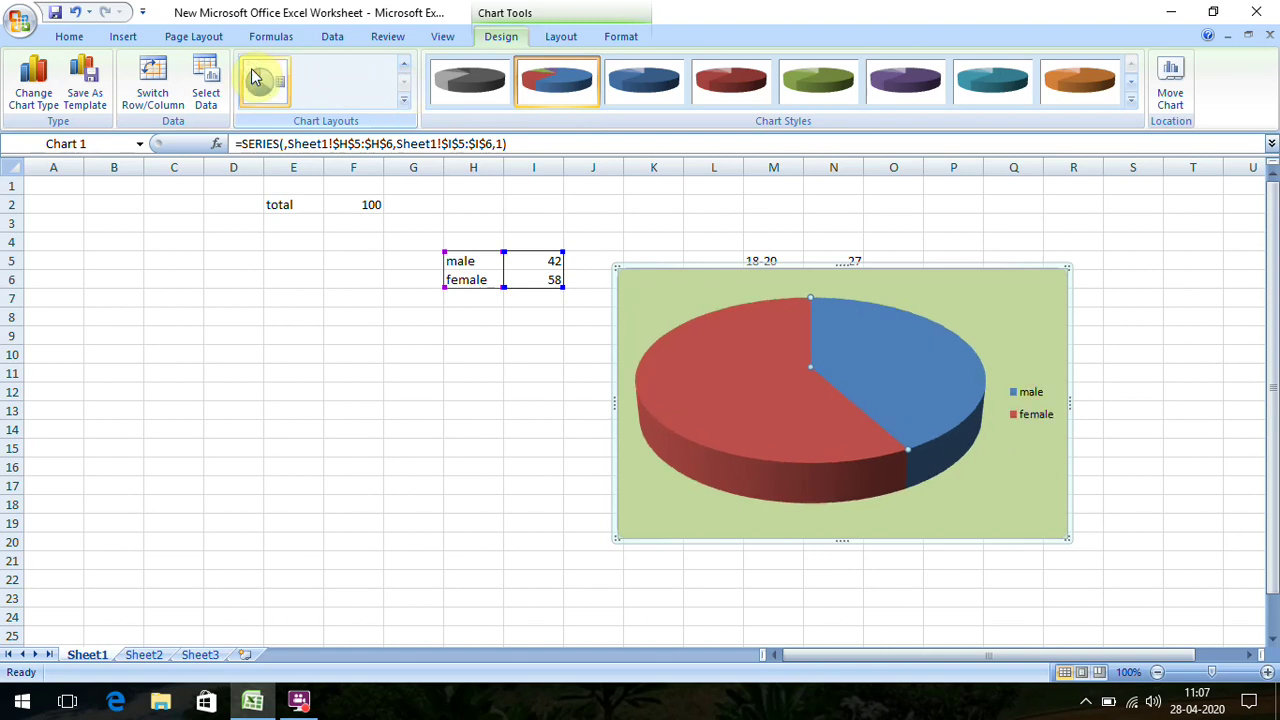
left_click(404, 66)
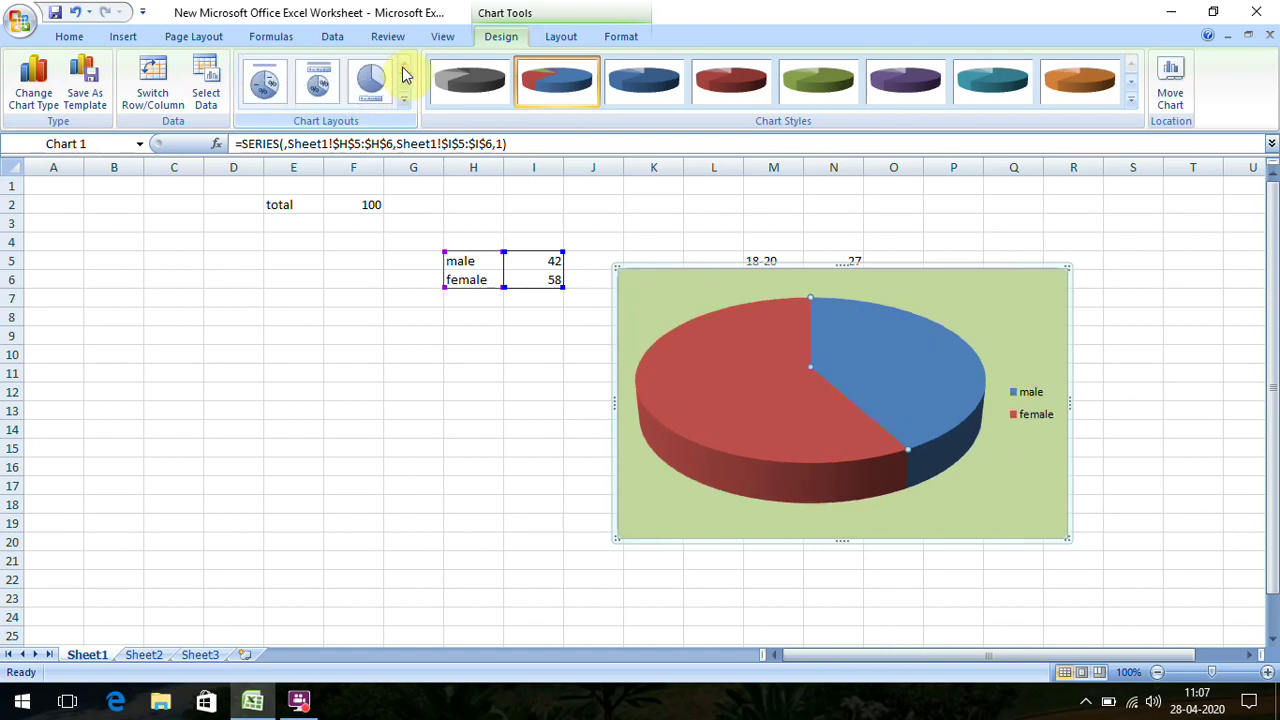
left_click(283, 80)
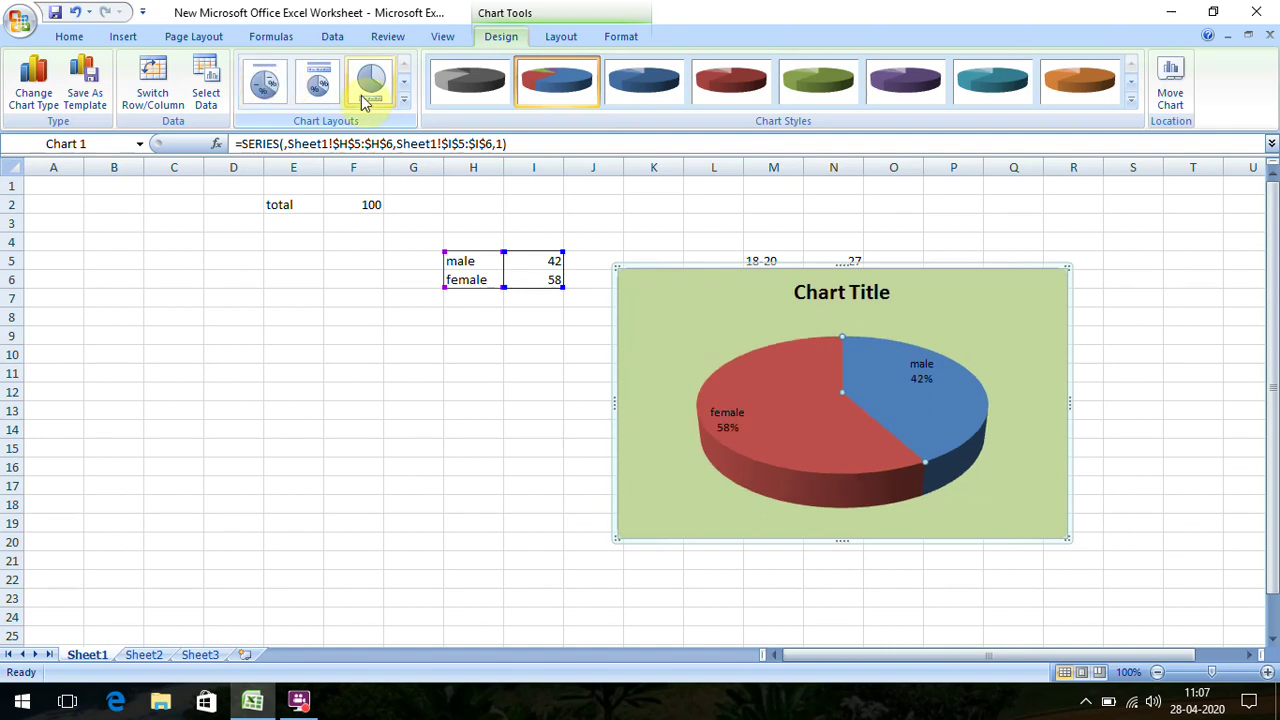
Undo back to Layout 2, with the legend on top and percentage labels.
left_click(80, 15)
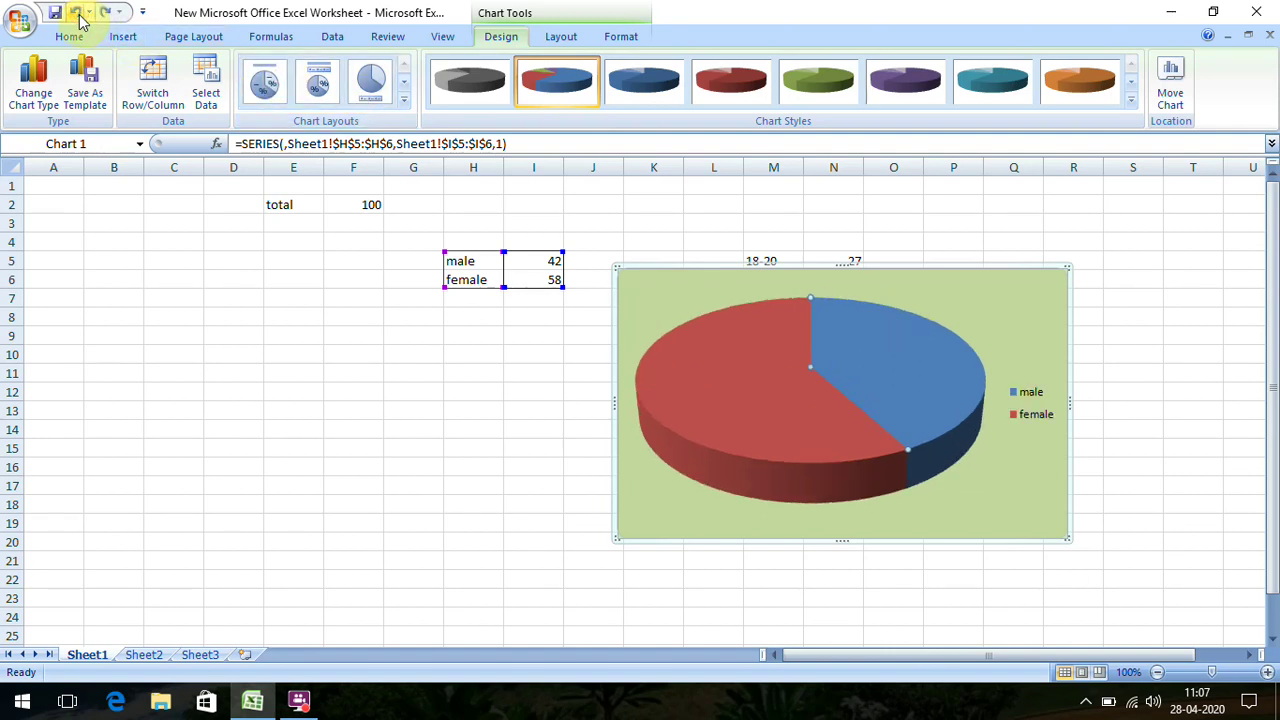
left_click(81, 16)
left_click(81, 16)
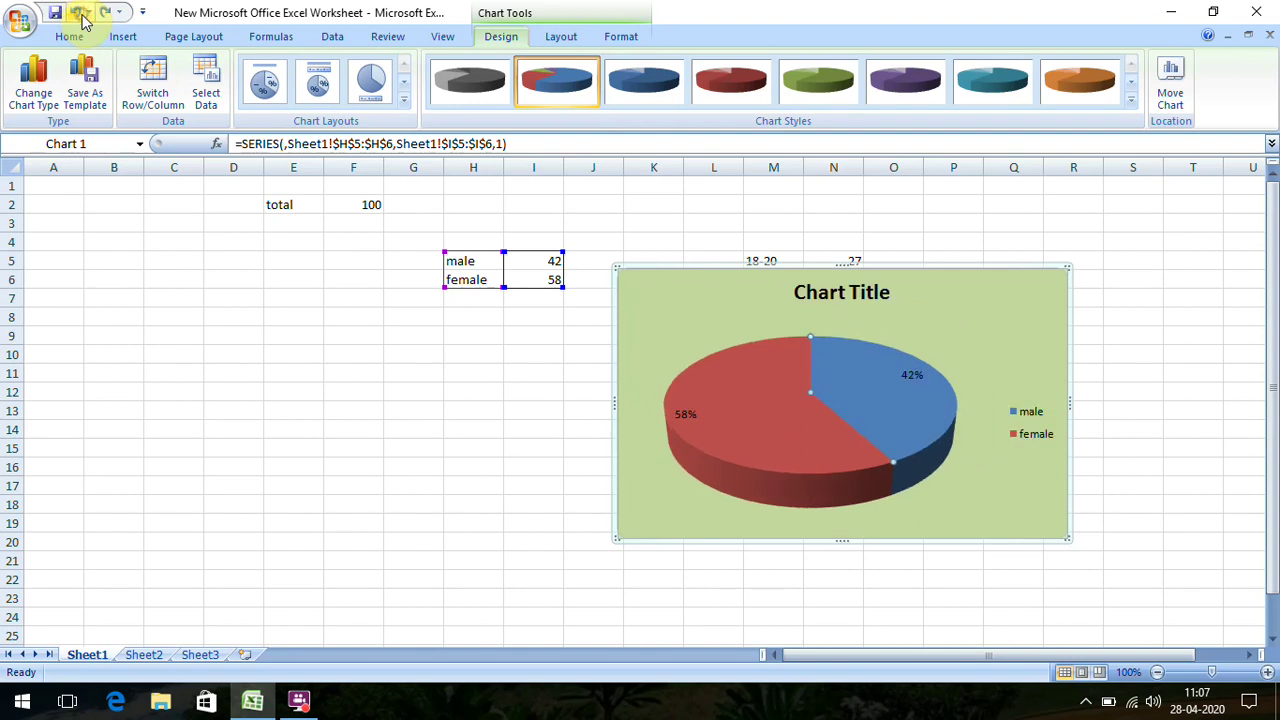
left_click(81, 16)
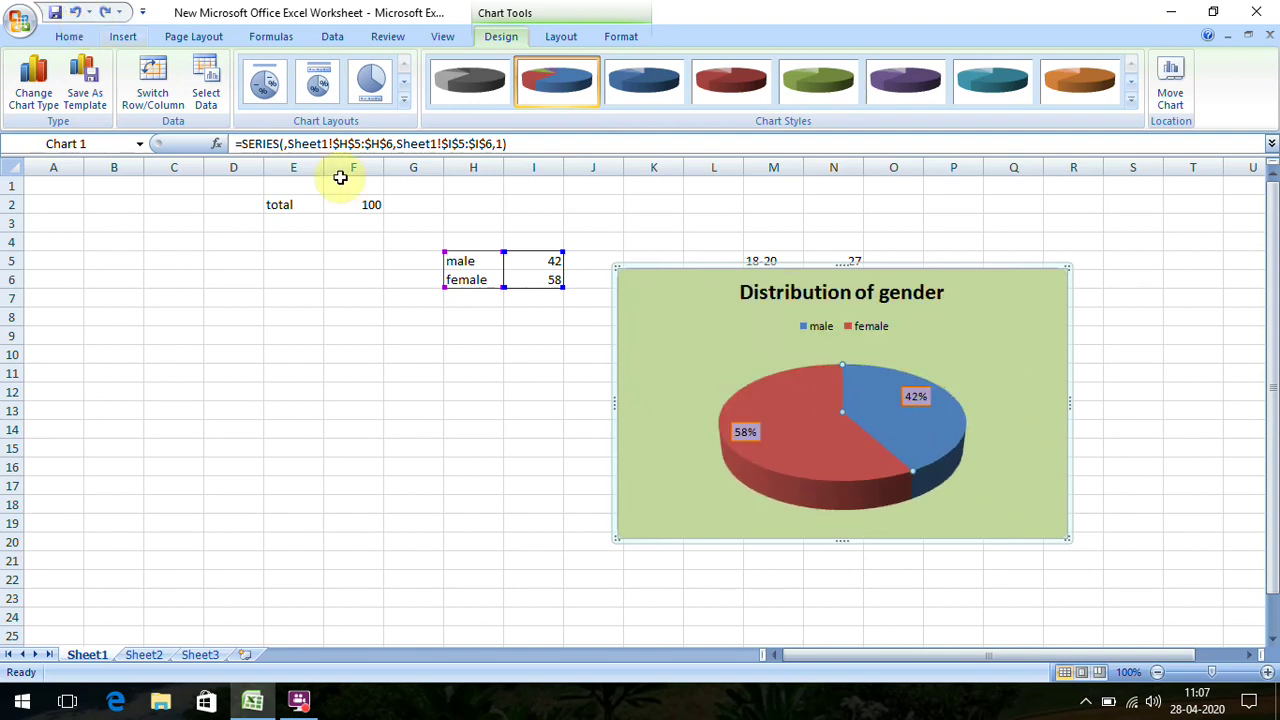
Preview white, blue, red, green, purple, teal, orange and grey chart styles on the pie.
left_click(1132, 86)
left_click(1132, 86)
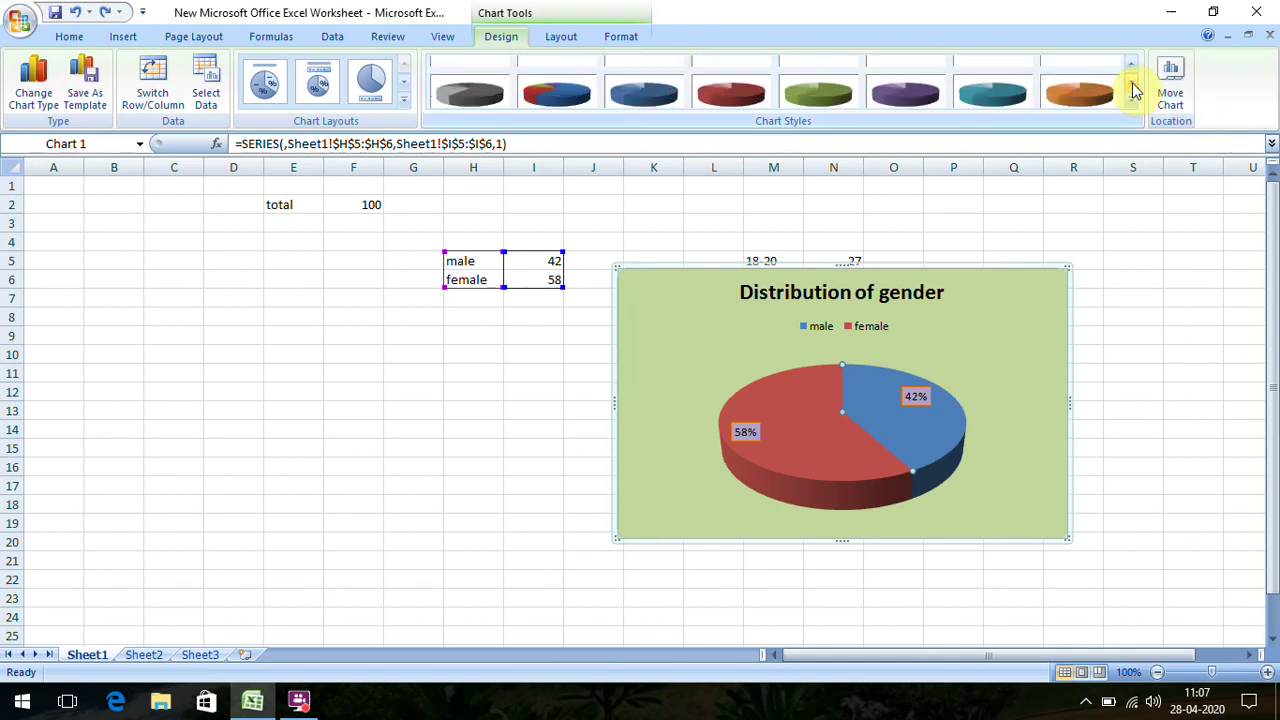
left_click(1132, 86)
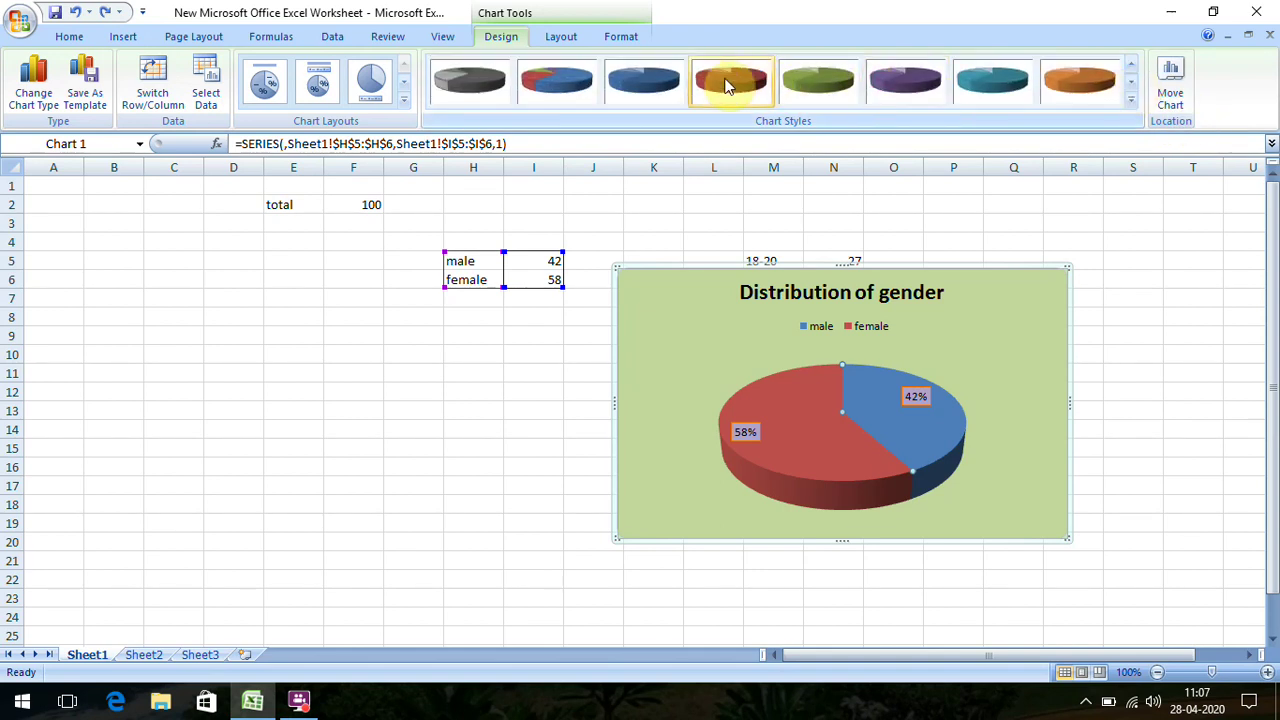
left_click(577, 88)
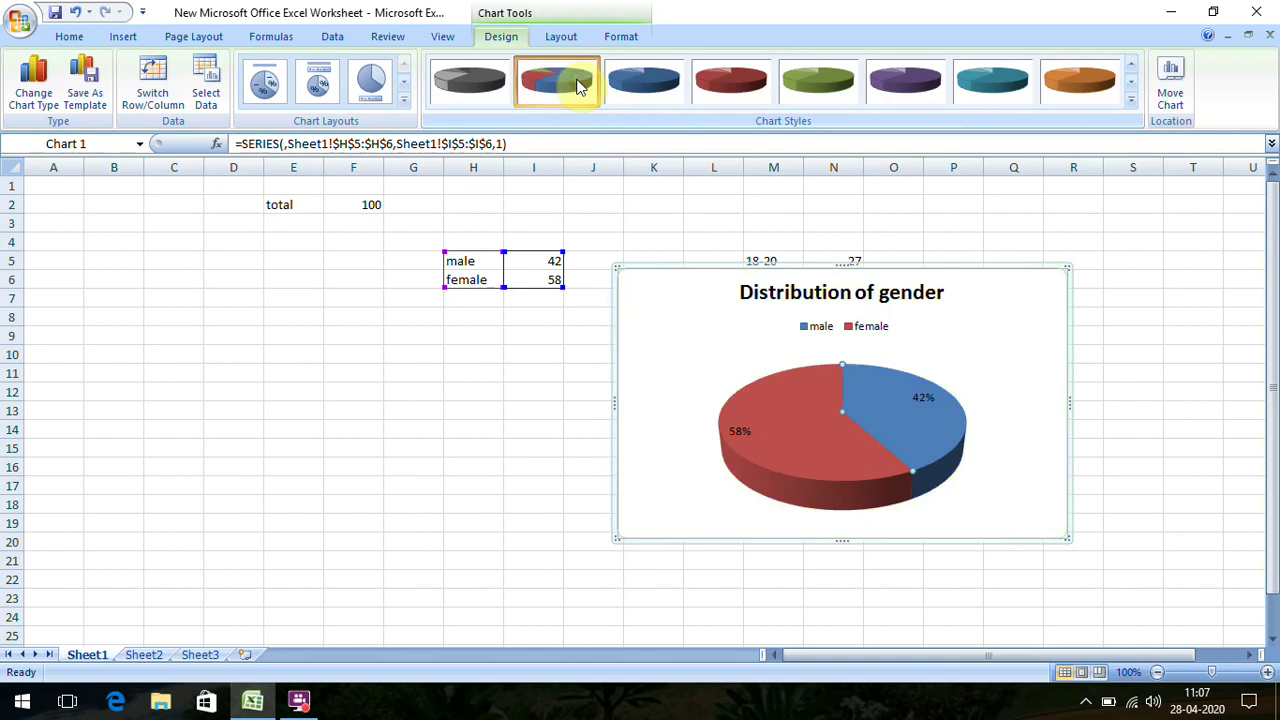
left_click(636, 84)
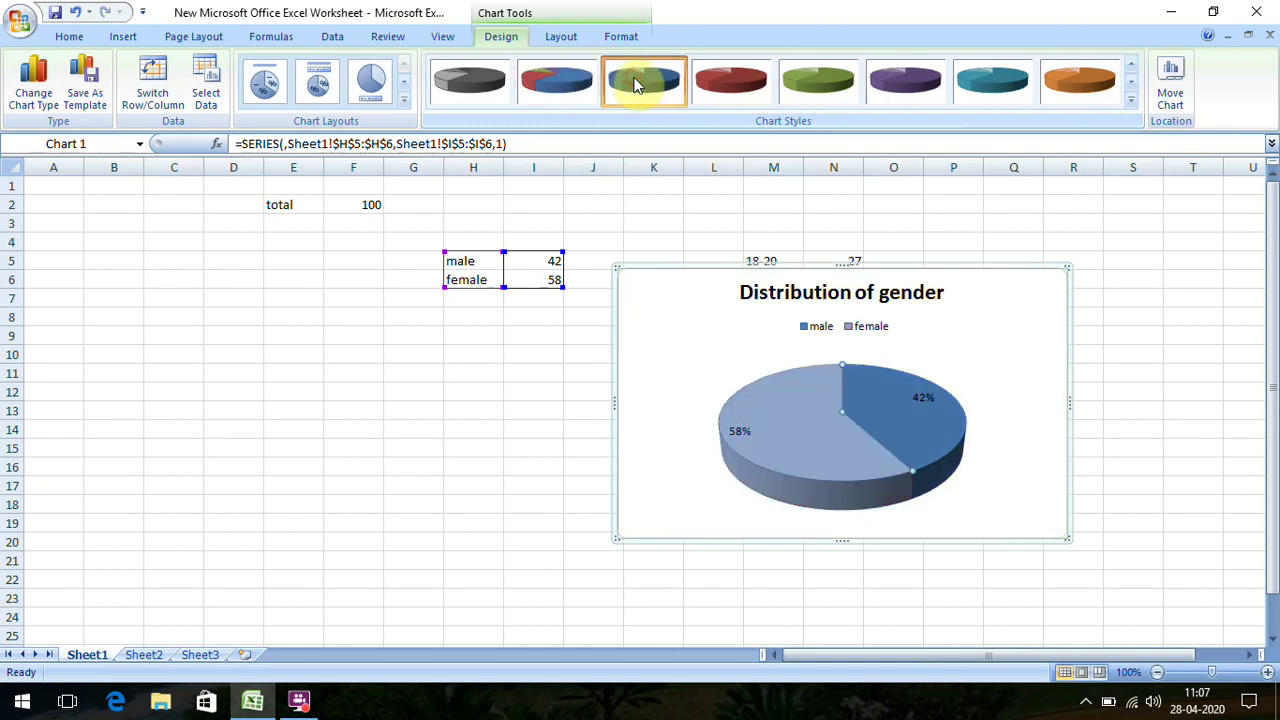
left_click(740, 88)
left_click(820, 88)
left_click(912, 86)
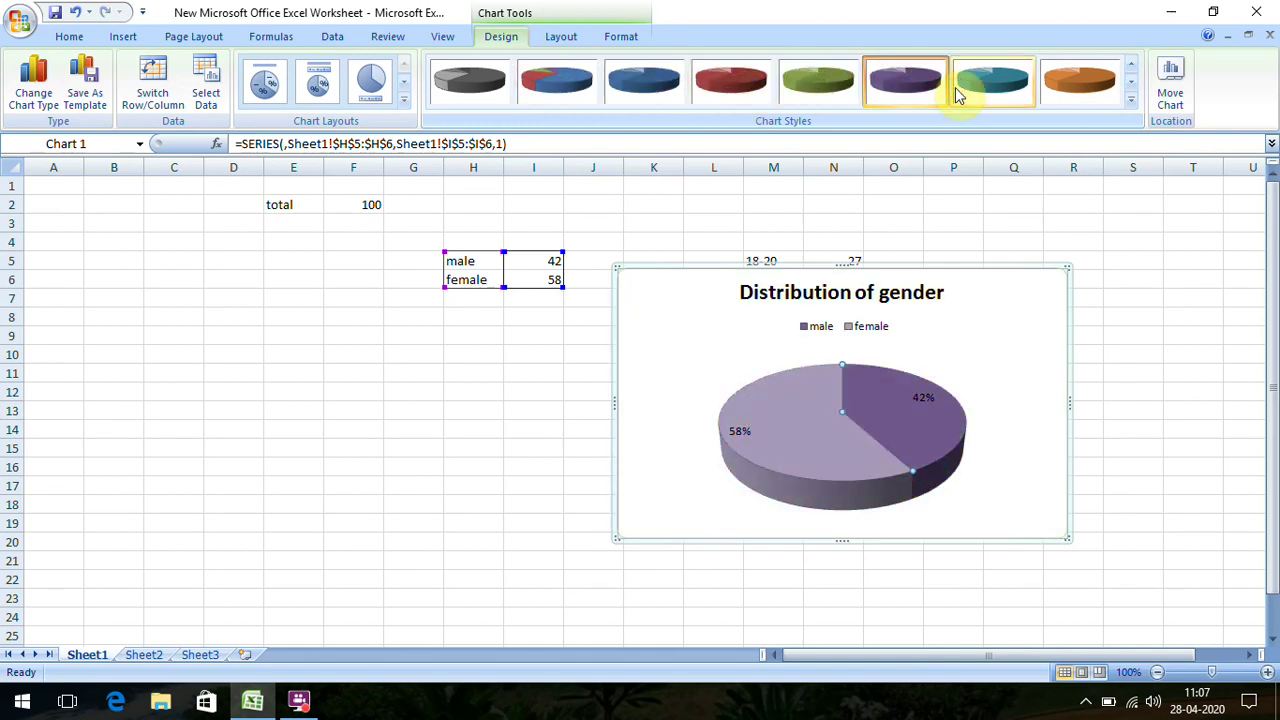
left_click(958, 88)
left_click(1060, 77)
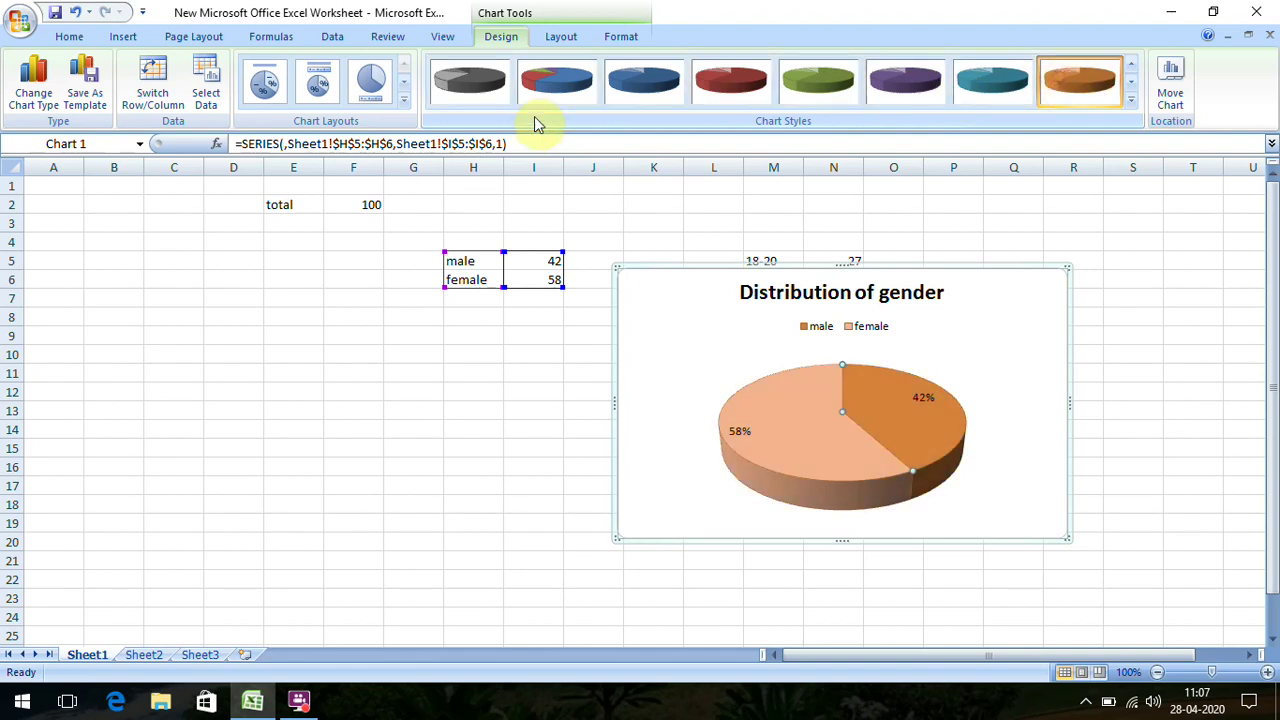
left_click(484, 90)
Browse further chart styles, recolouring the pie blue-and-red, blue, then red shades.
left_click(1132, 62)
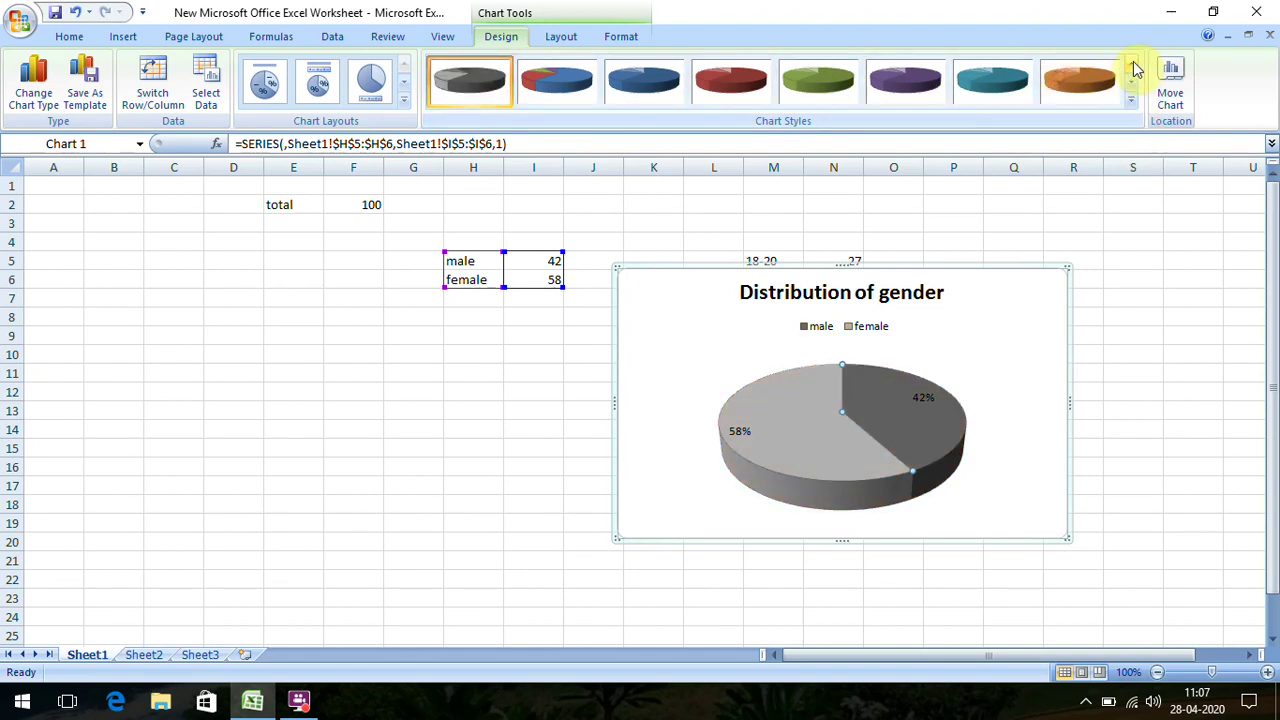
left_click(1132, 63)
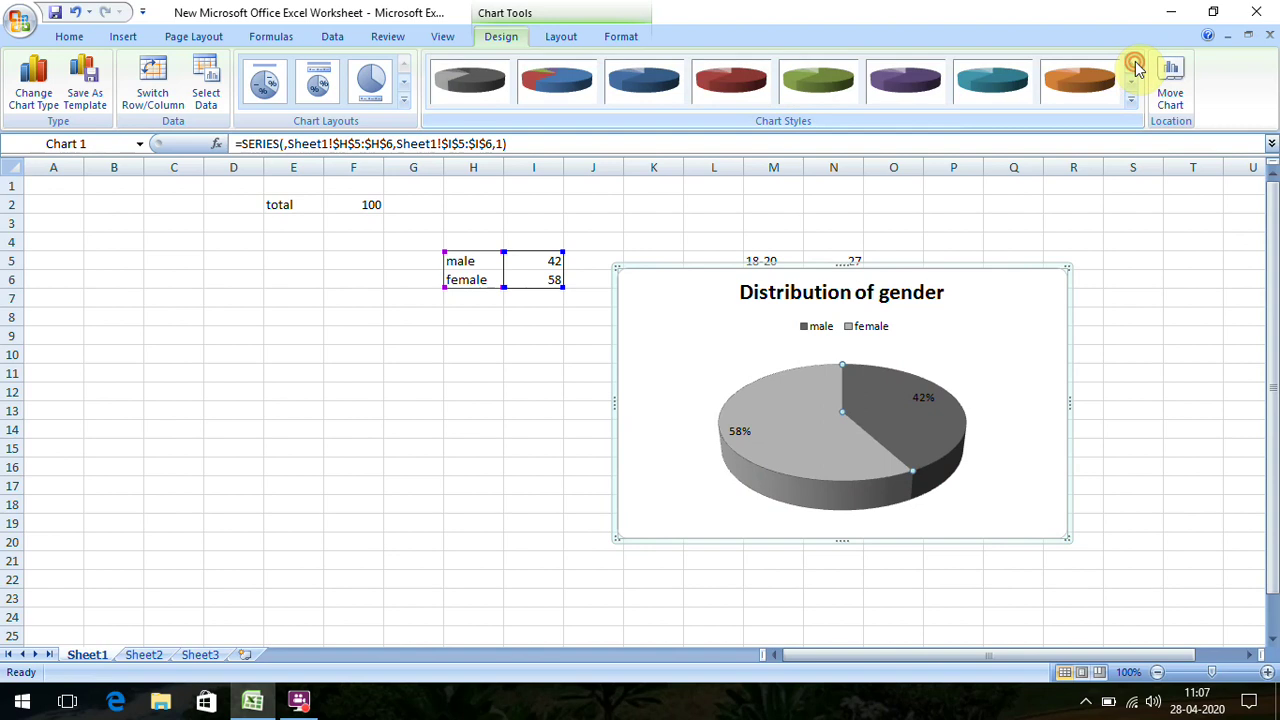
left_click(1131, 78)
left_click(560, 88)
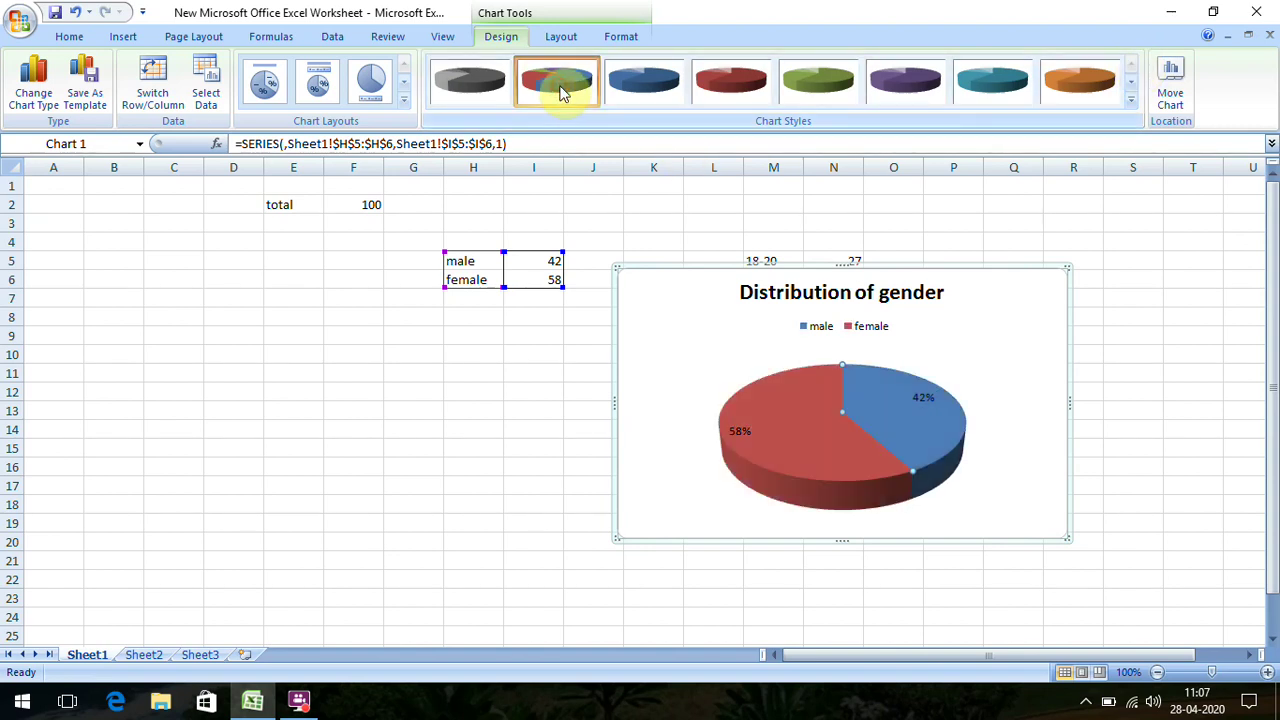
left_click(634, 84)
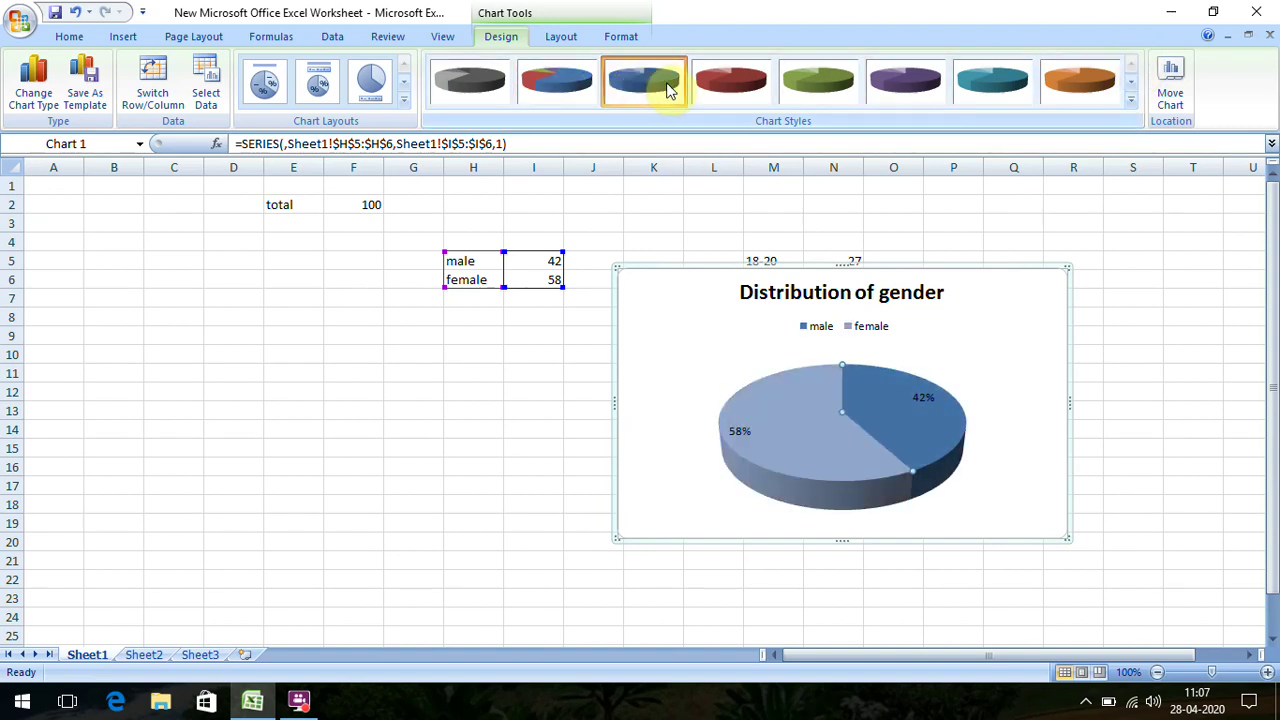
left_click(688, 95)
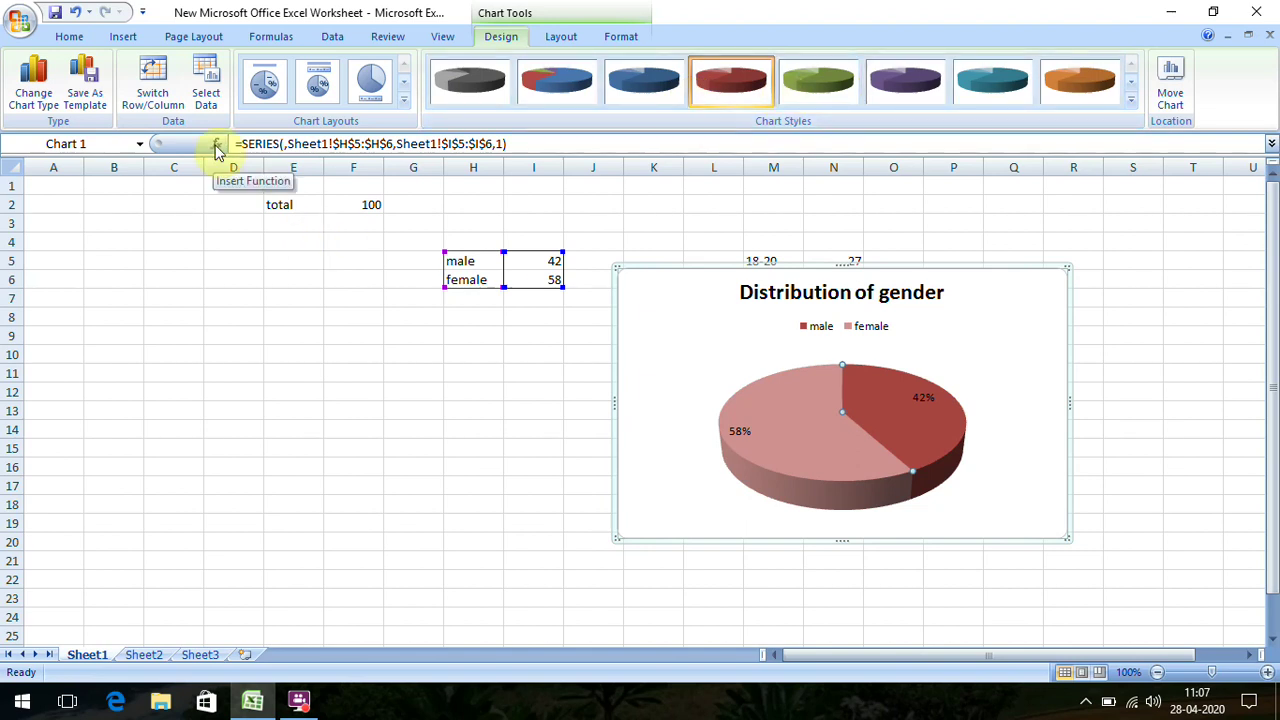
Step back through earlier schemes with Undo/Redo and settle on the red style.
left_click(77, 15)
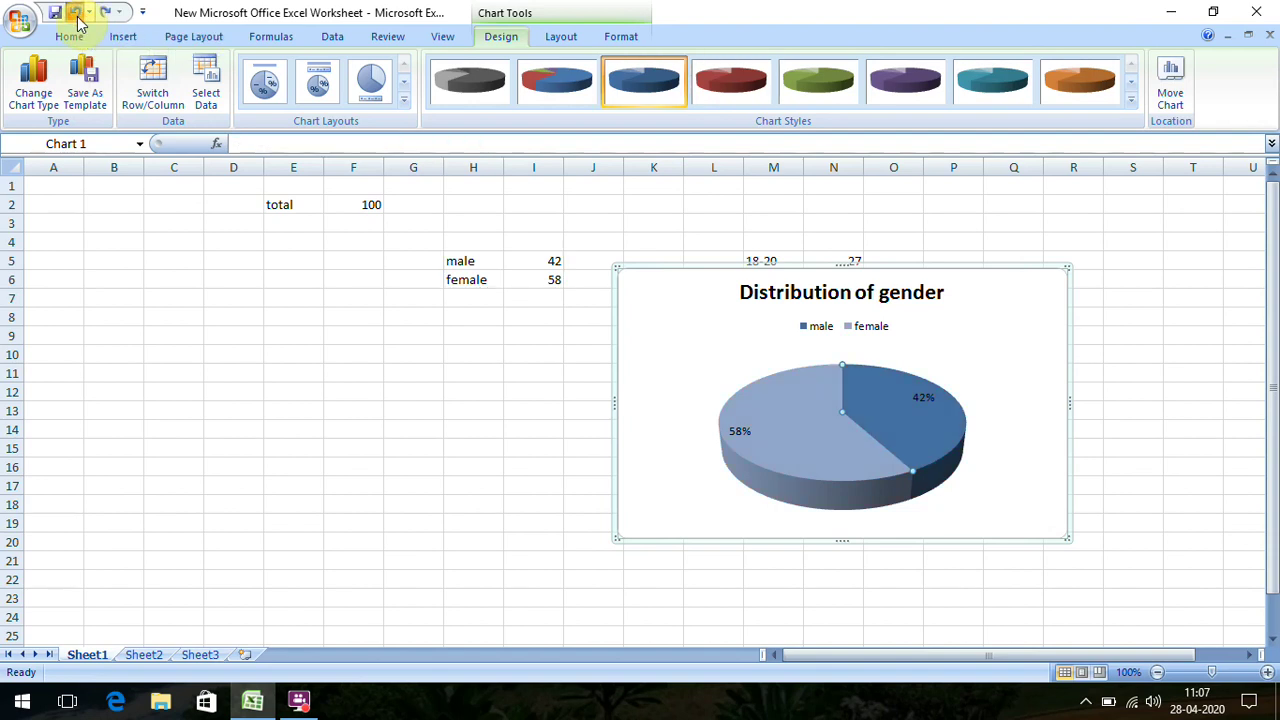
left_click(78, 18)
left_click(78, 18)
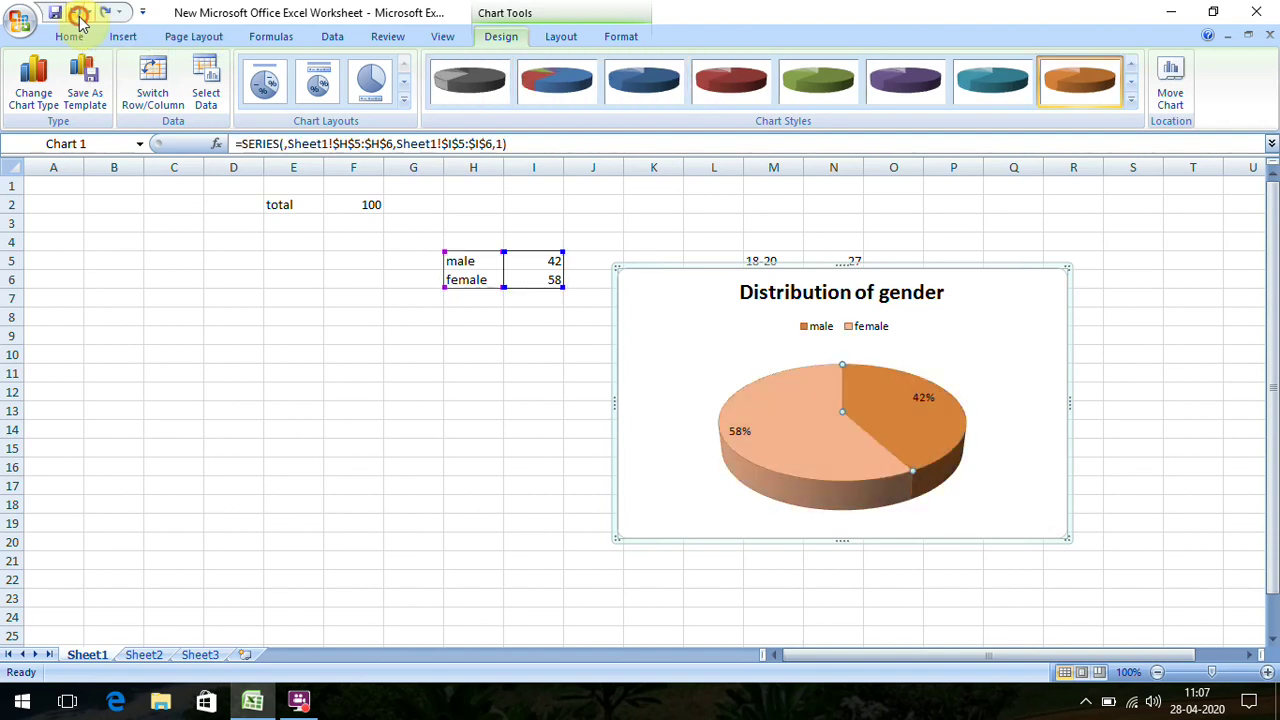
left_click(79, 18)
left_click(79, 18)
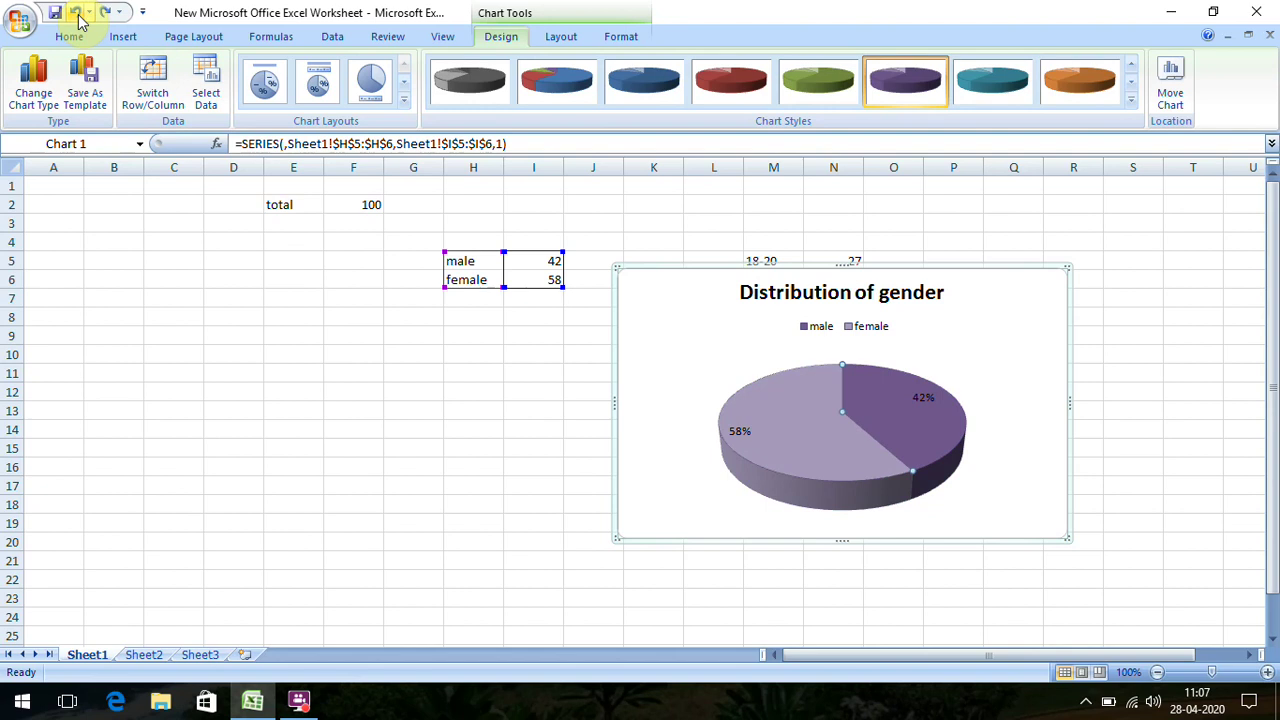
left_click(78, 18)
left_click(79, 18)
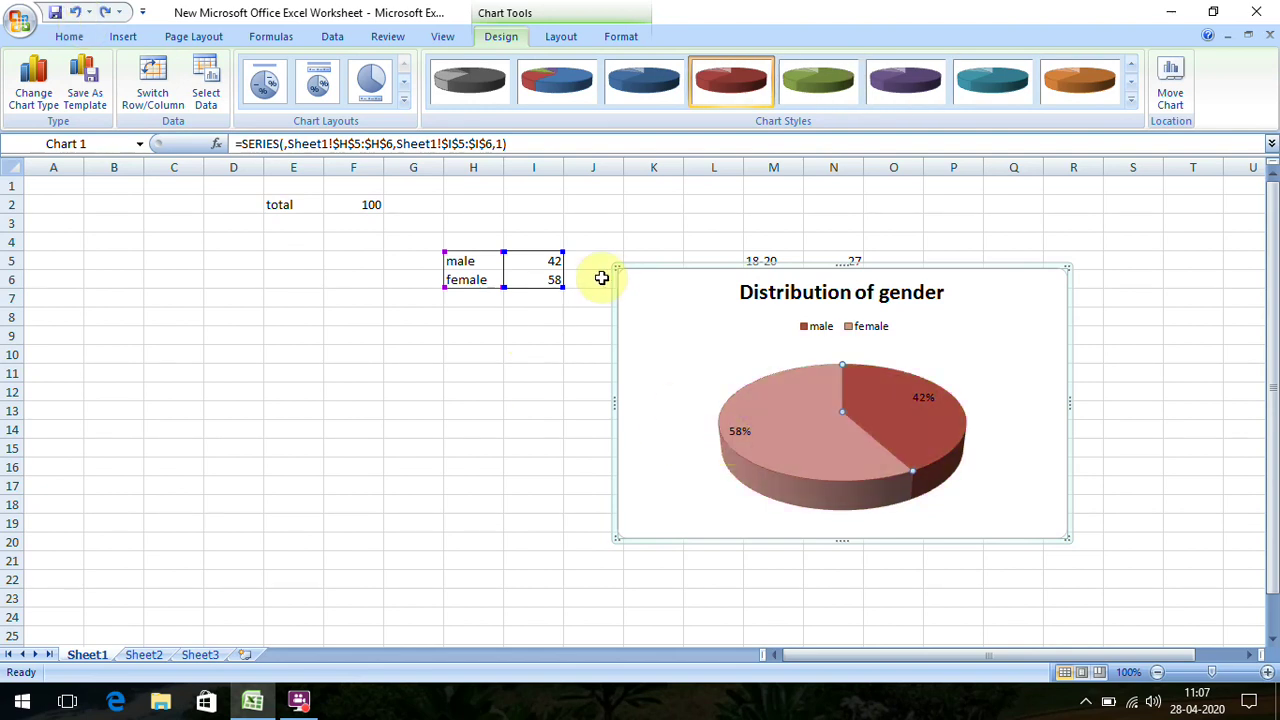
Drag the gender pie chart left to columns B–I and select the age data M5:N7.
left_click_drag(615, 283, 68, 316)
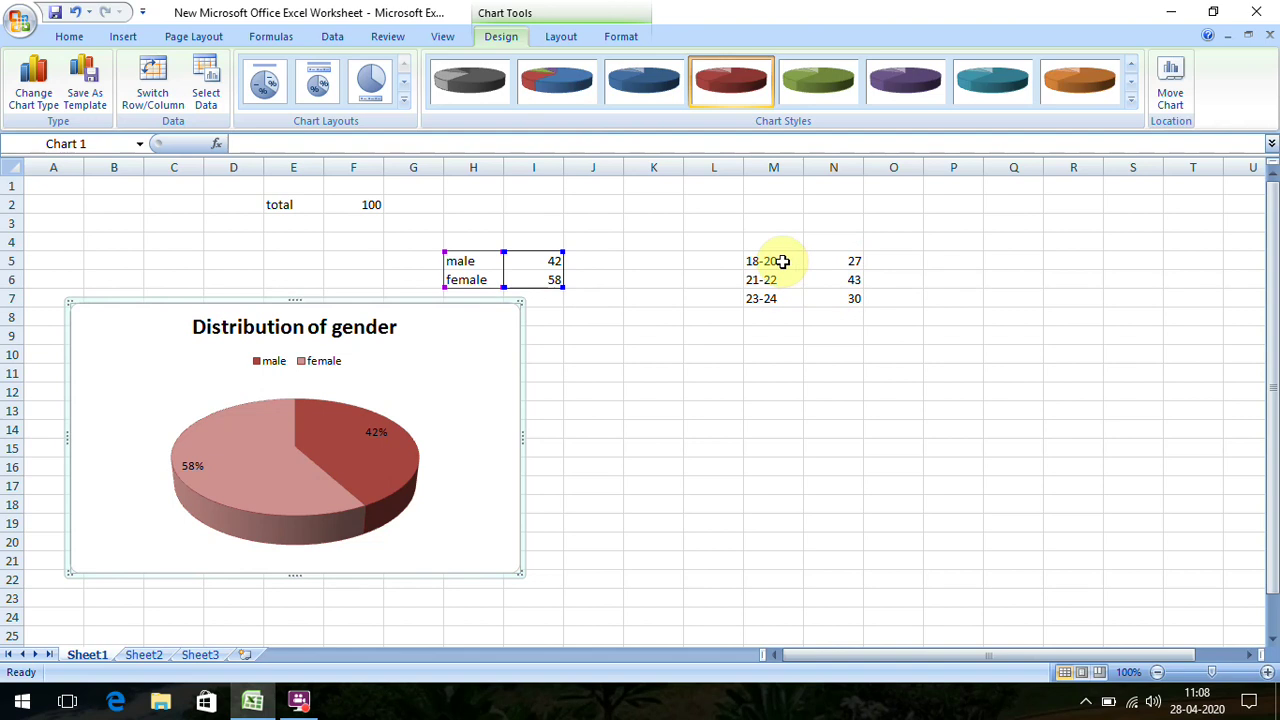
left_click_drag(779, 258, 830, 298)
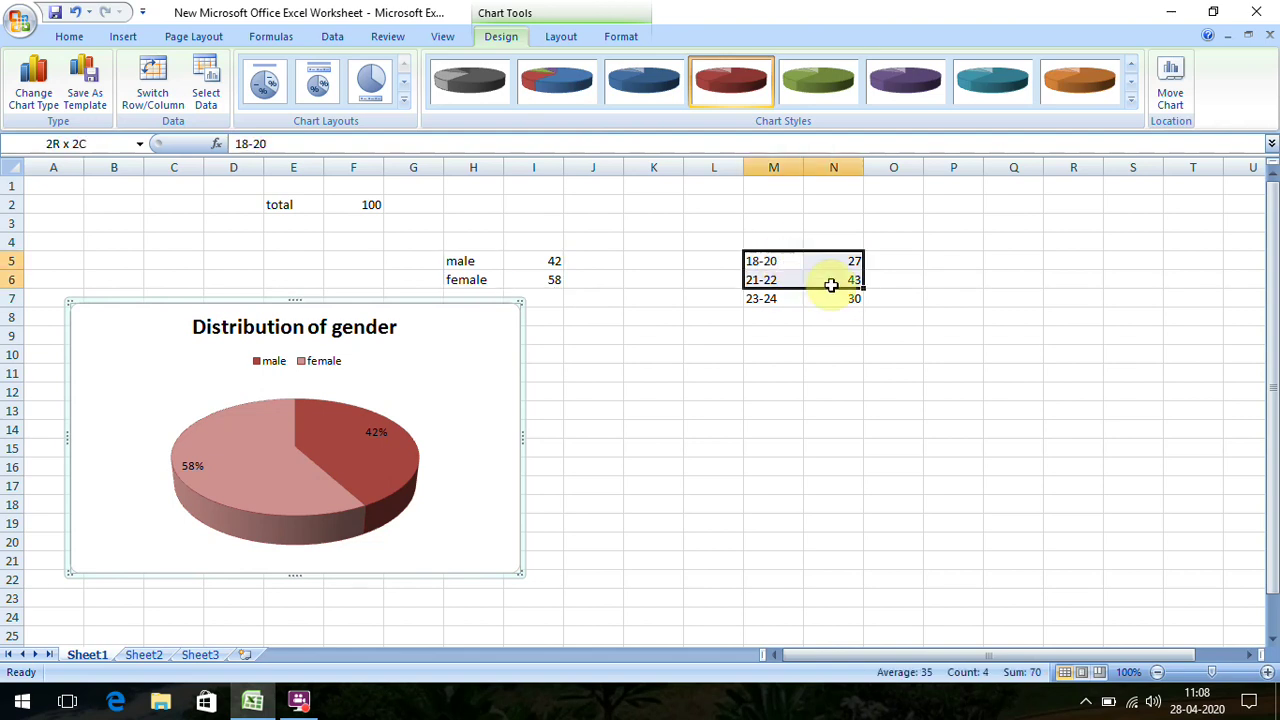
Insert a Doughnut chart of the selected 18-20, 21-22 and 23-24 age groups.
left_click(130, 40)
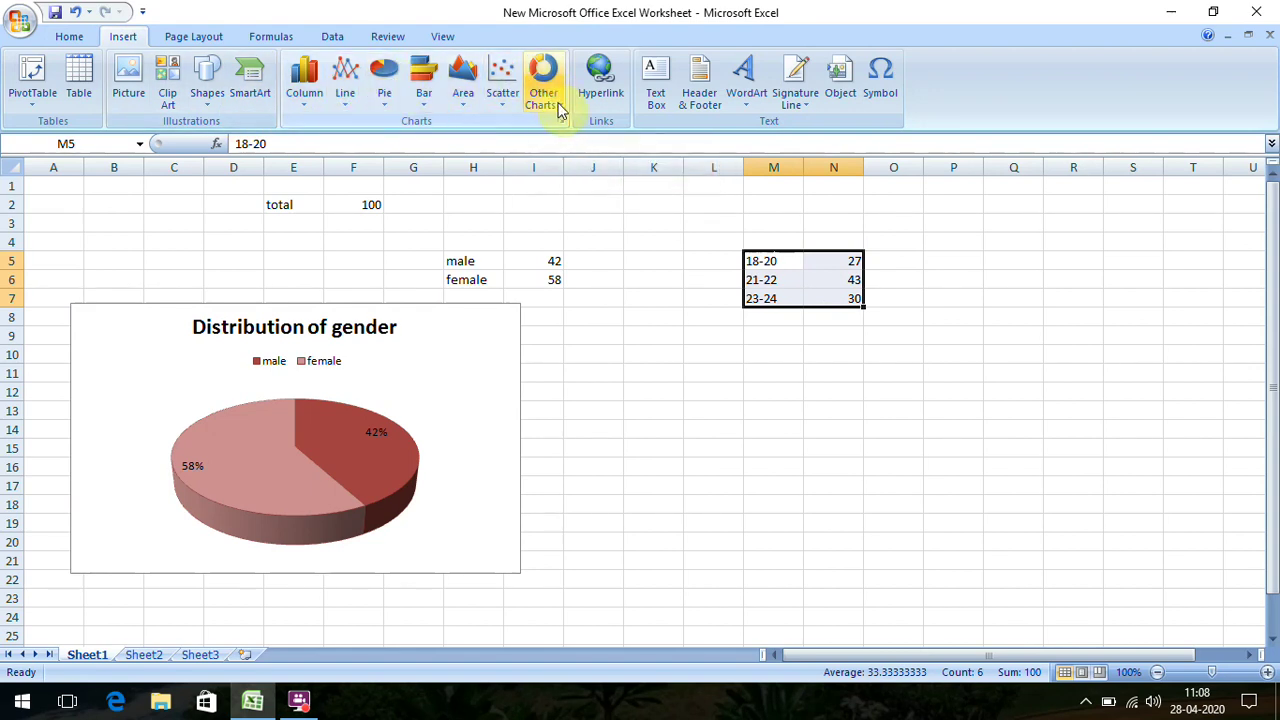
left_click(558, 105)
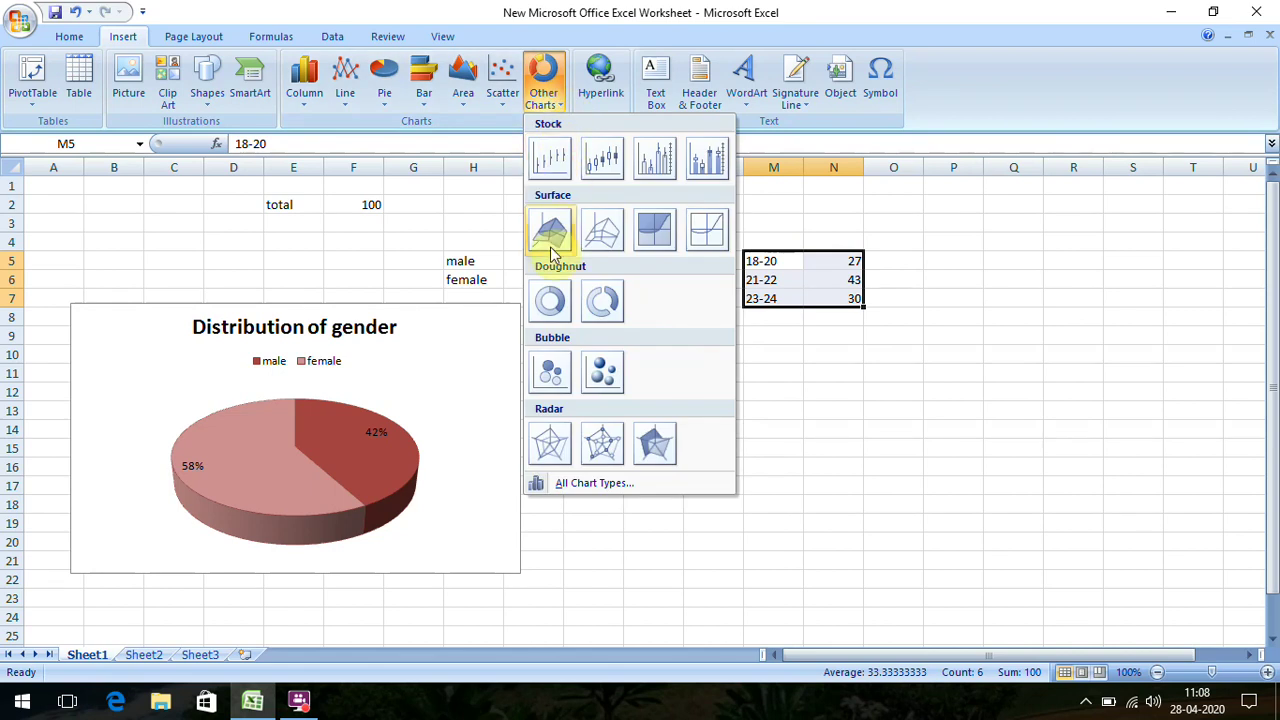
left_click(553, 300)
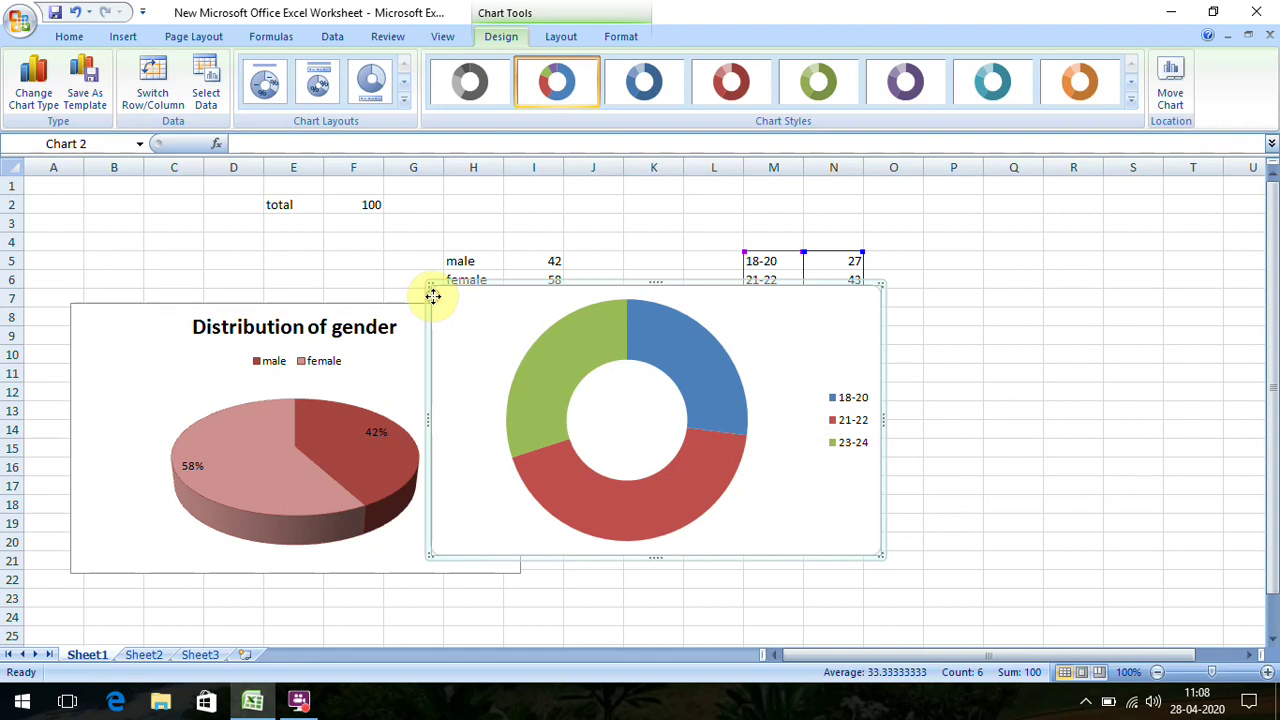
Move the doughnut chart up-left and set its legend position to Bottom.
left_click_drag(433, 296, 351, 262)
left_click(763, 392)
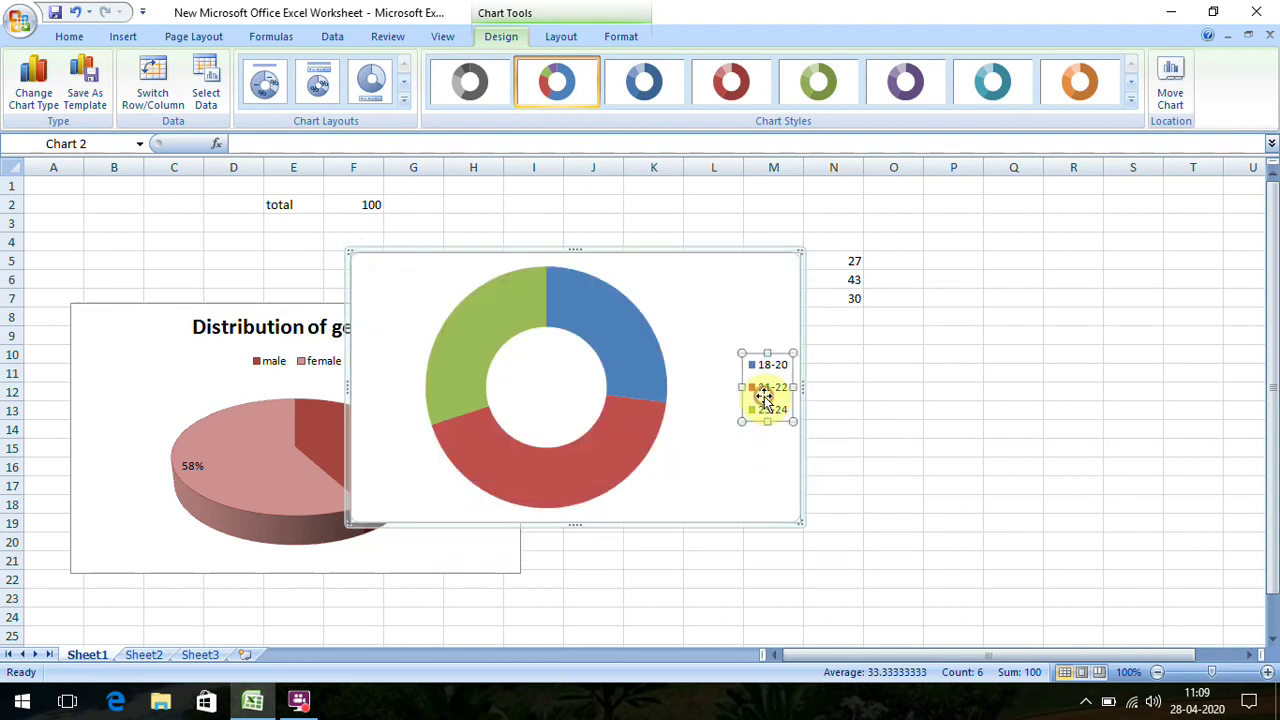
right_click(764, 397)
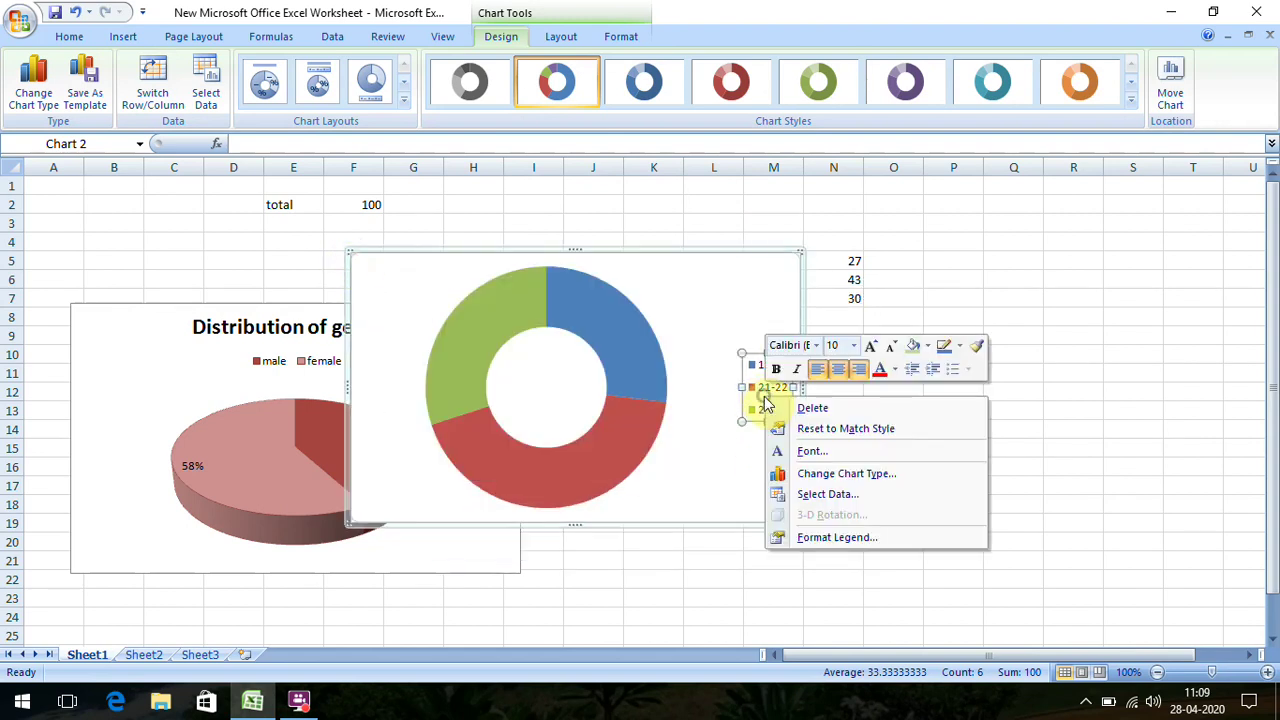
left_click(838, 538)
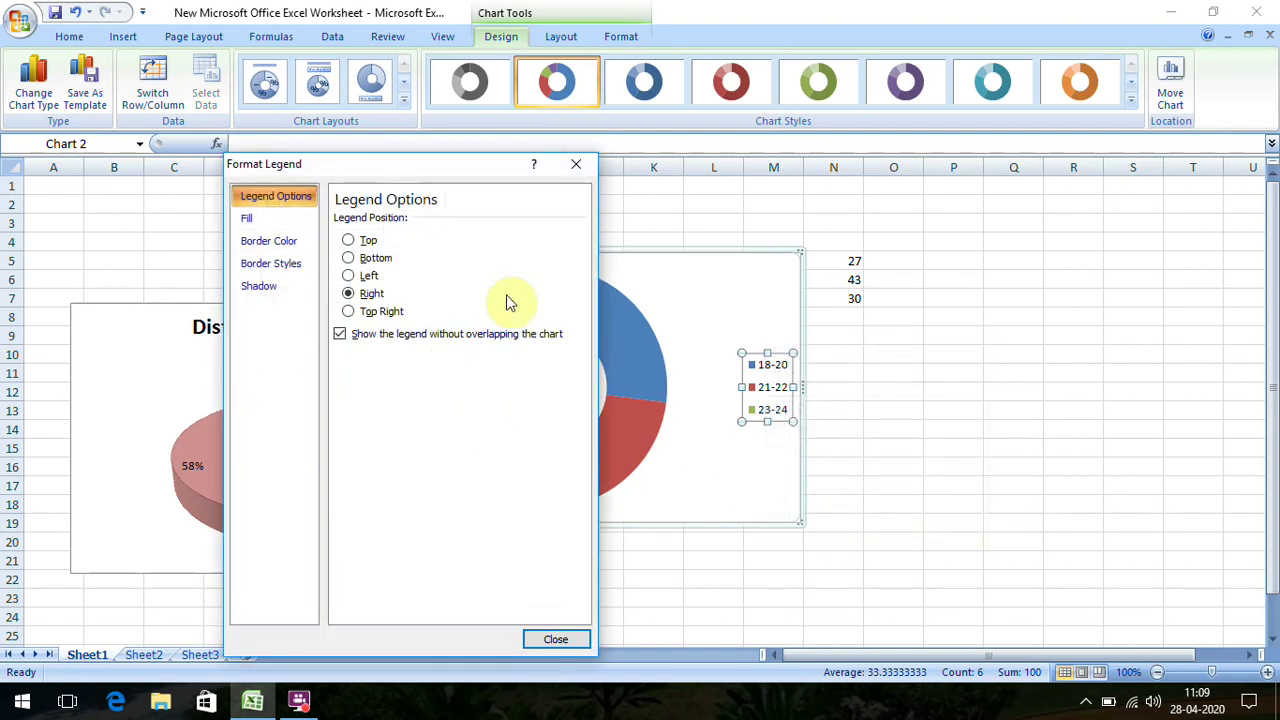
left_click(358, 259)
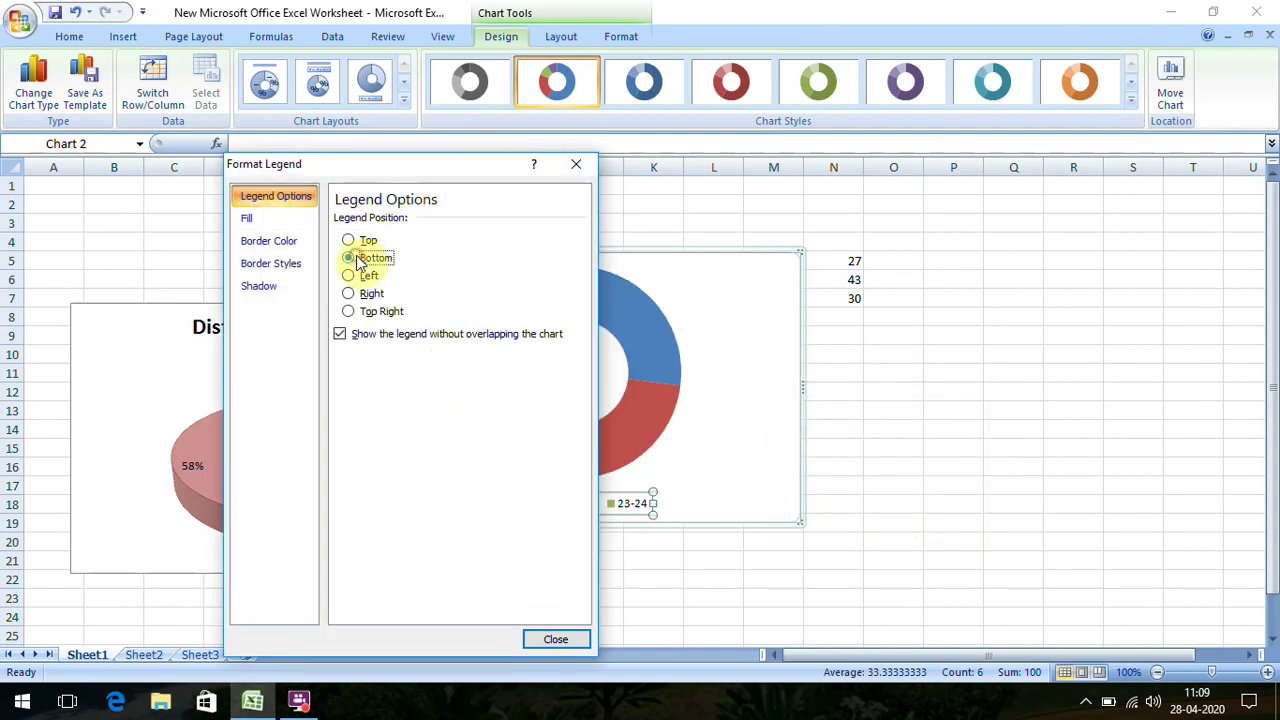
left_click(556, 641)
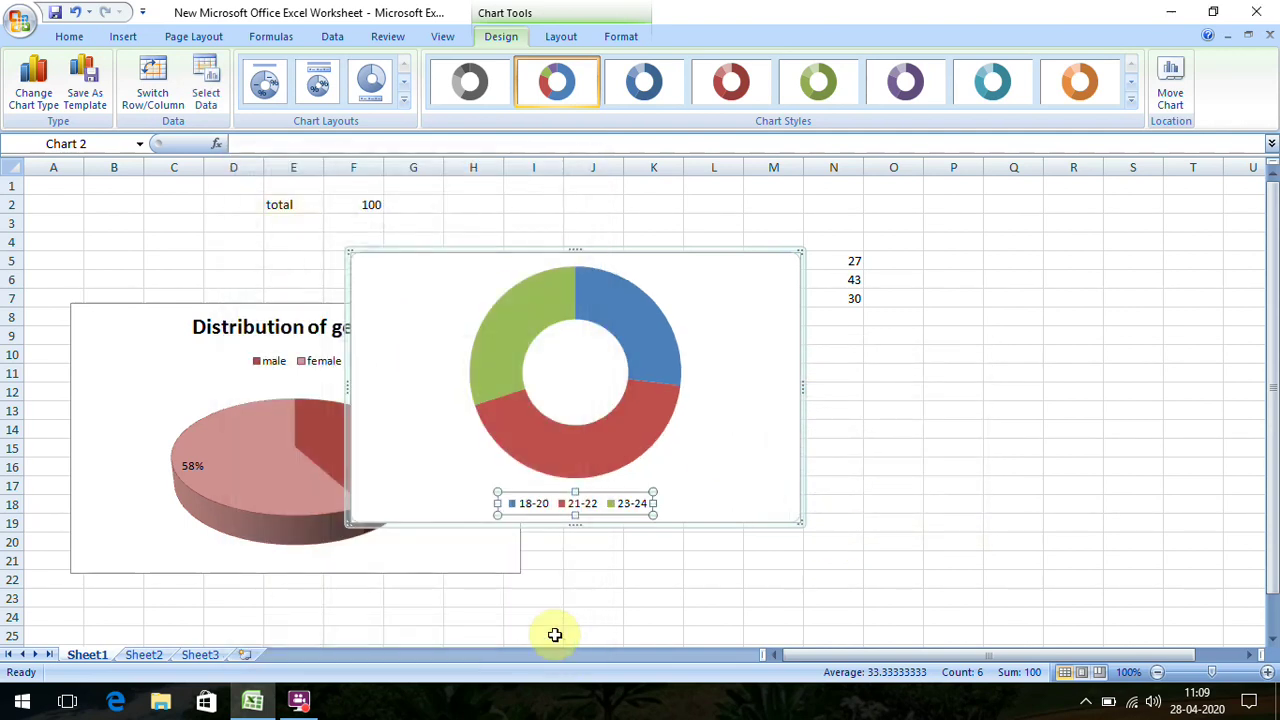
left_click(541, 310)
Add doughnut data labels showing Percentage instead of Value: 27%, 43%, 30%.
right_click(543, 312)
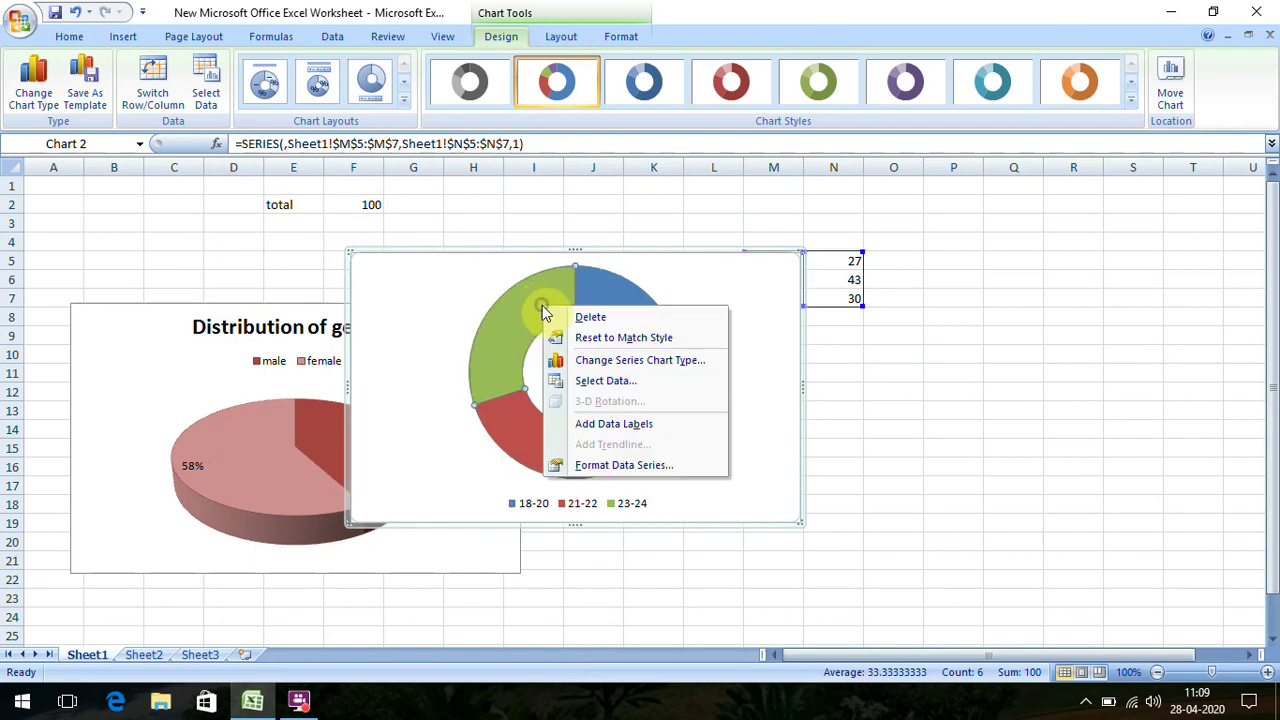
left_click(613, 423)
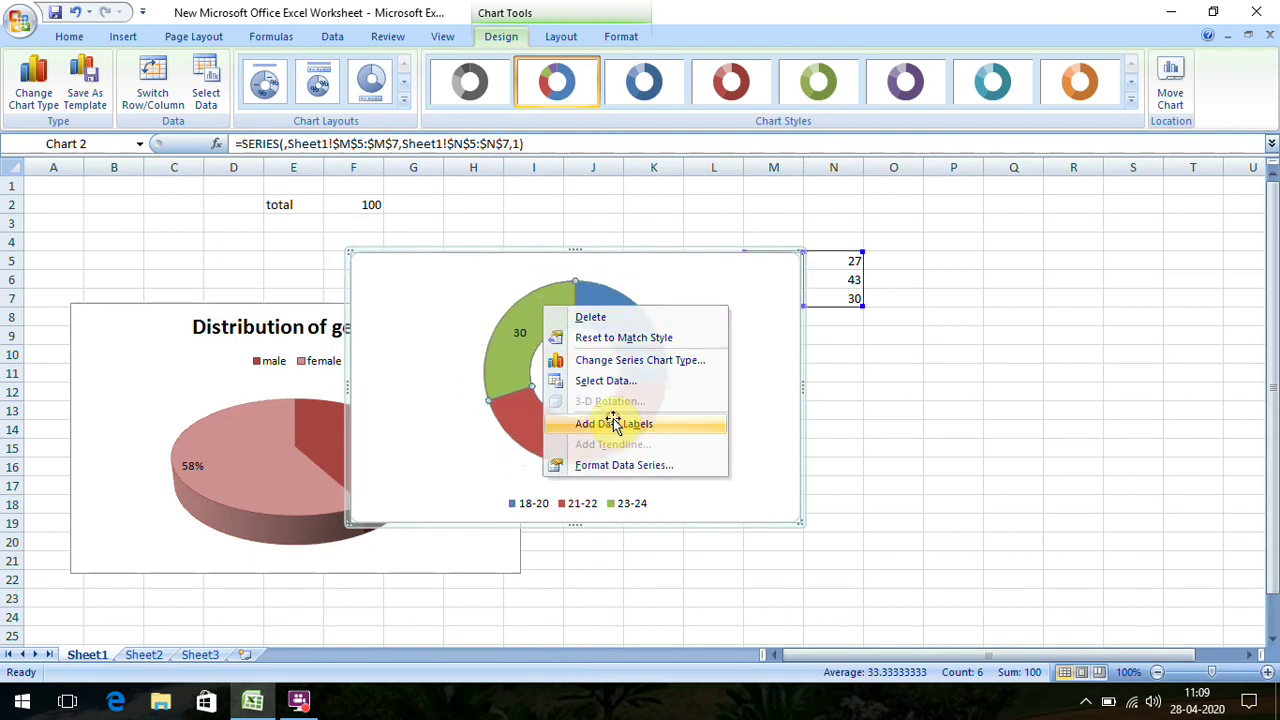
right_click(519, 342)
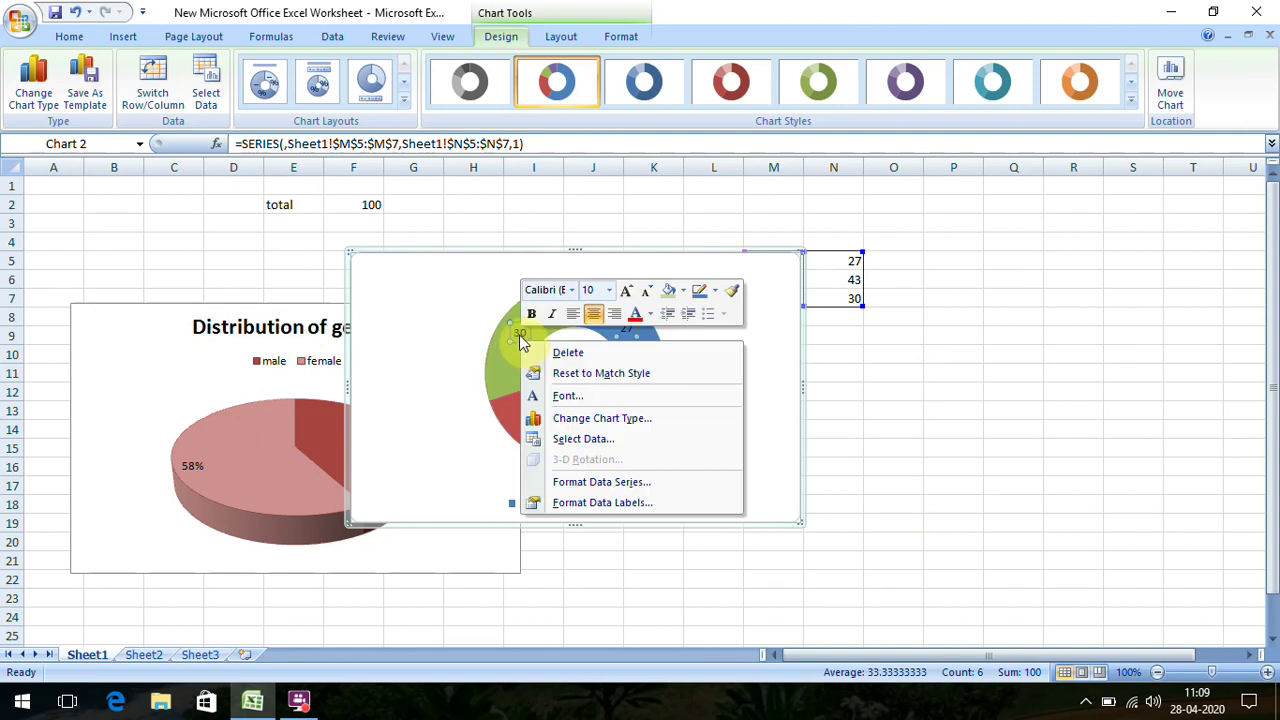
left_click(629, 503)
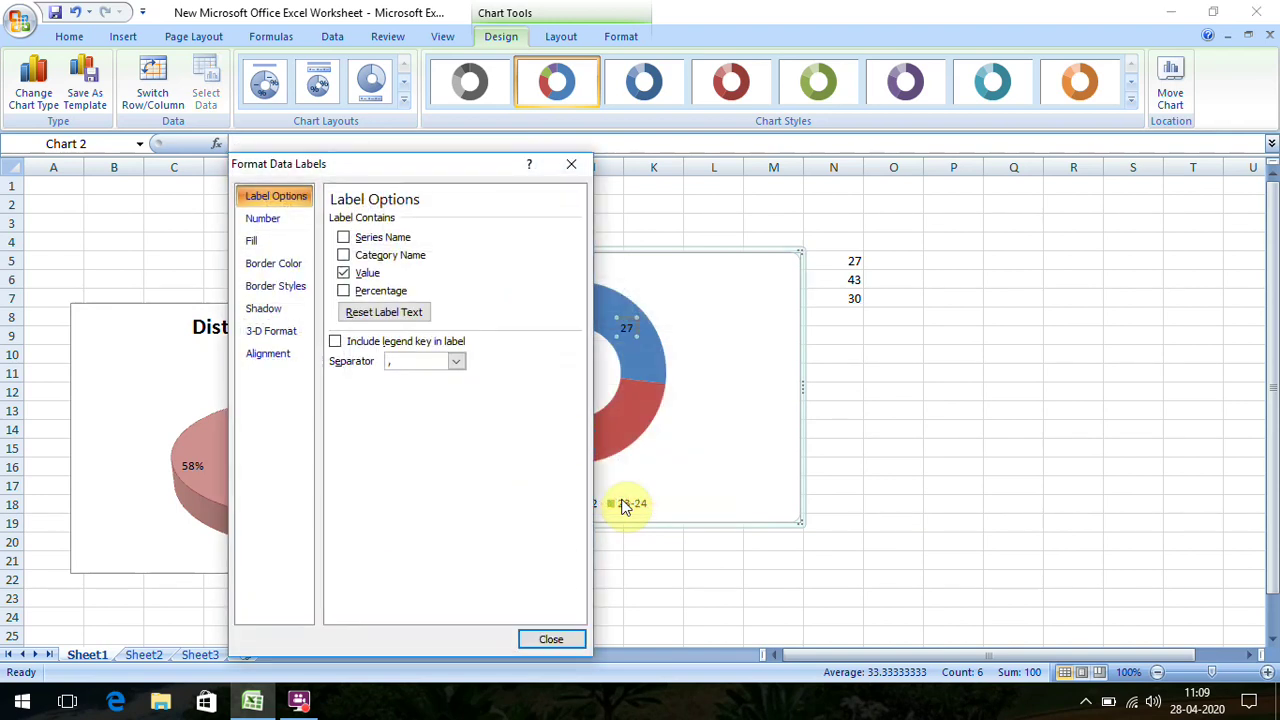
left_click(344, 273)
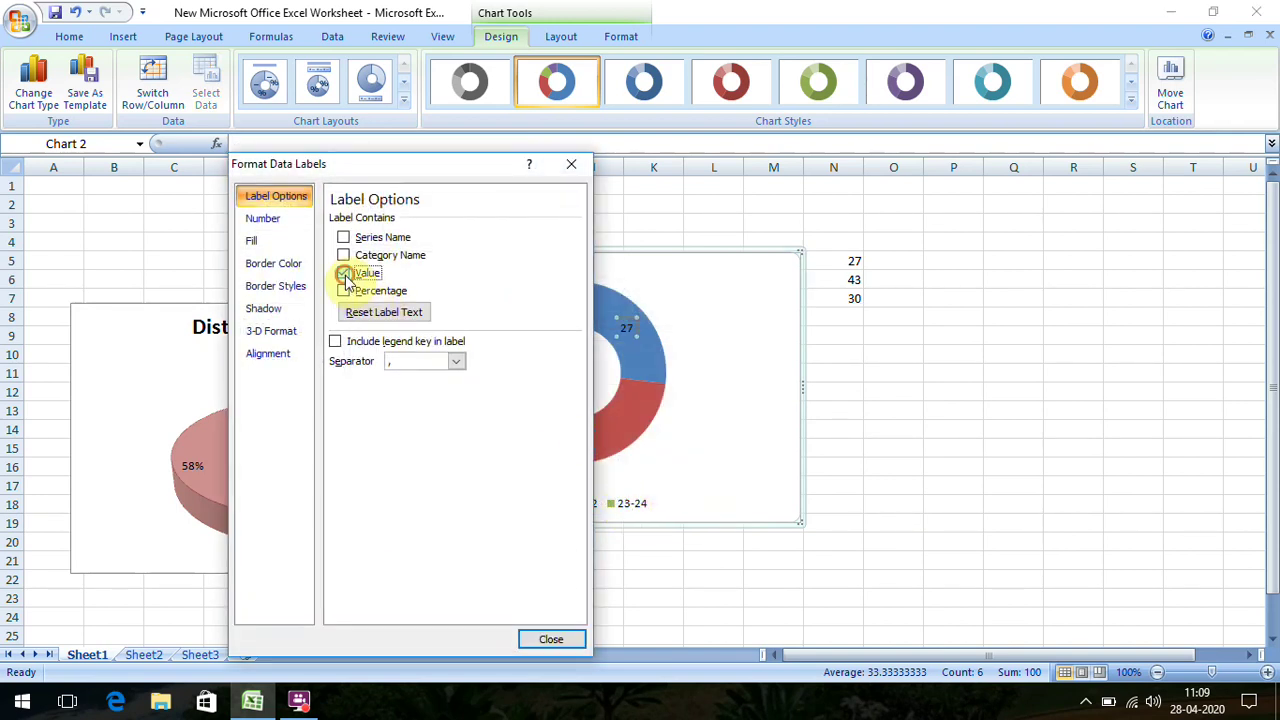
left_click(345, 291)
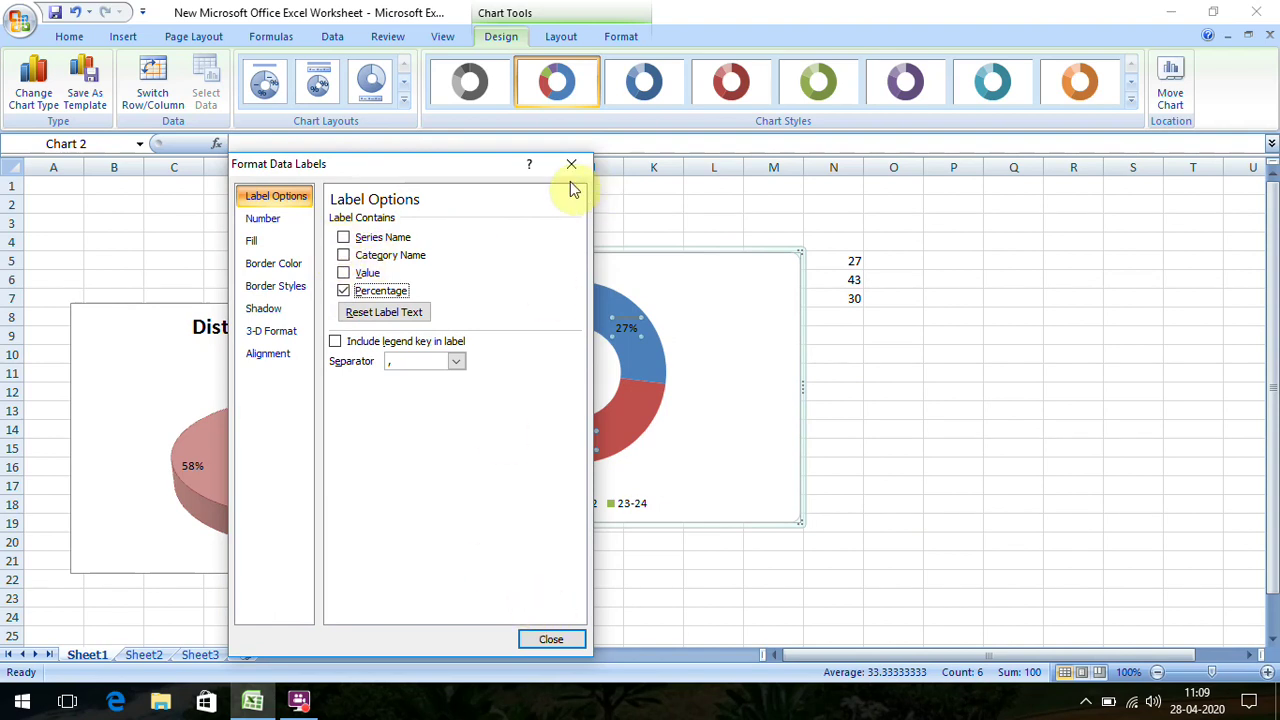
left_click(519, 171)
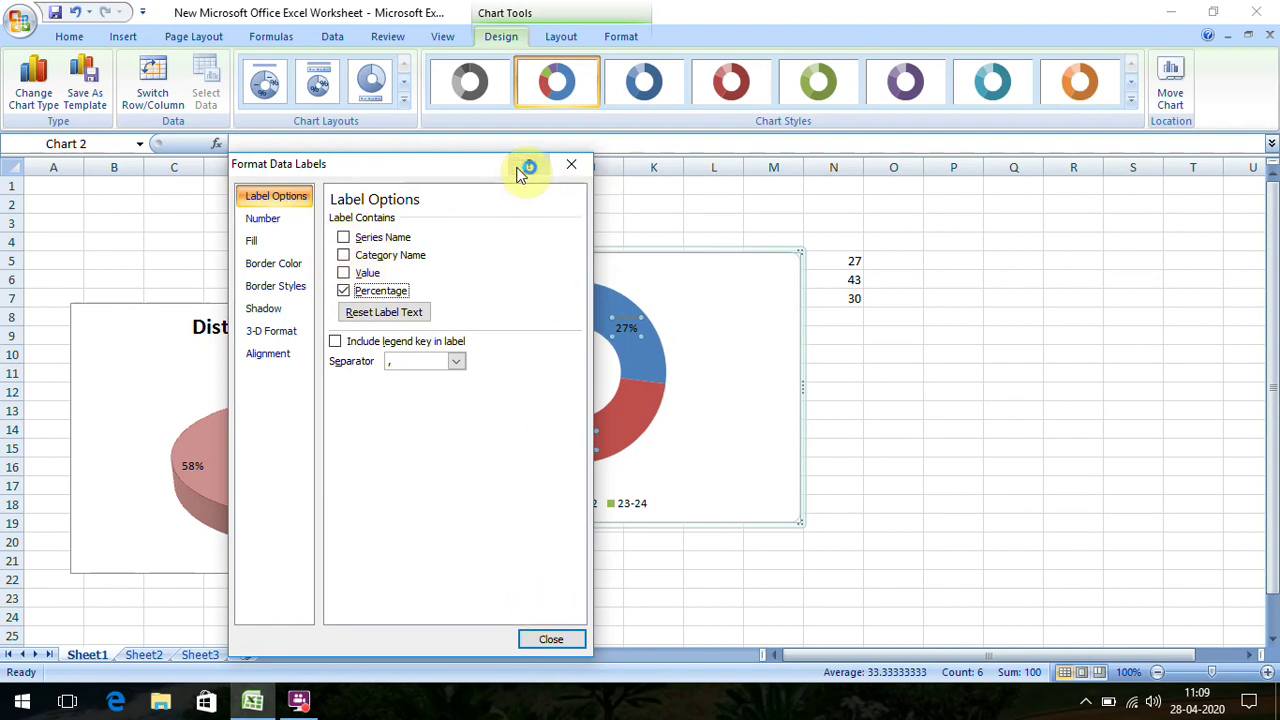
left_click(575, 172)
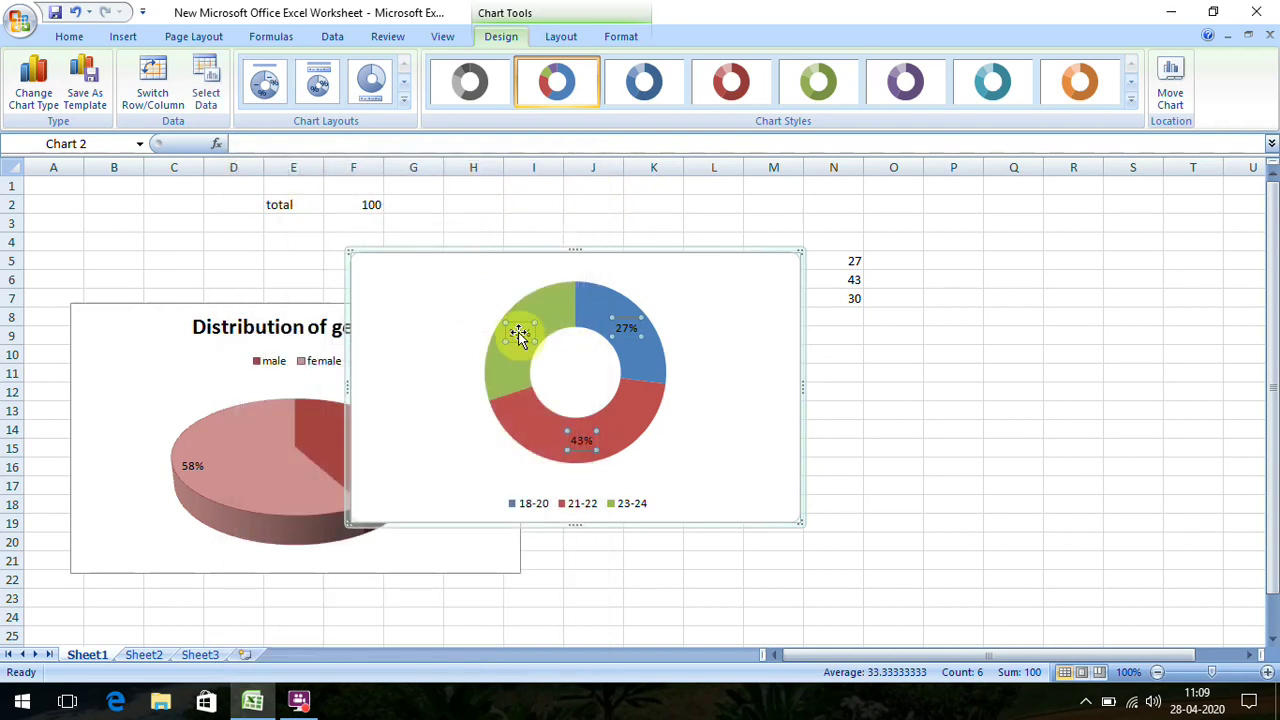
left_click(406, 327)
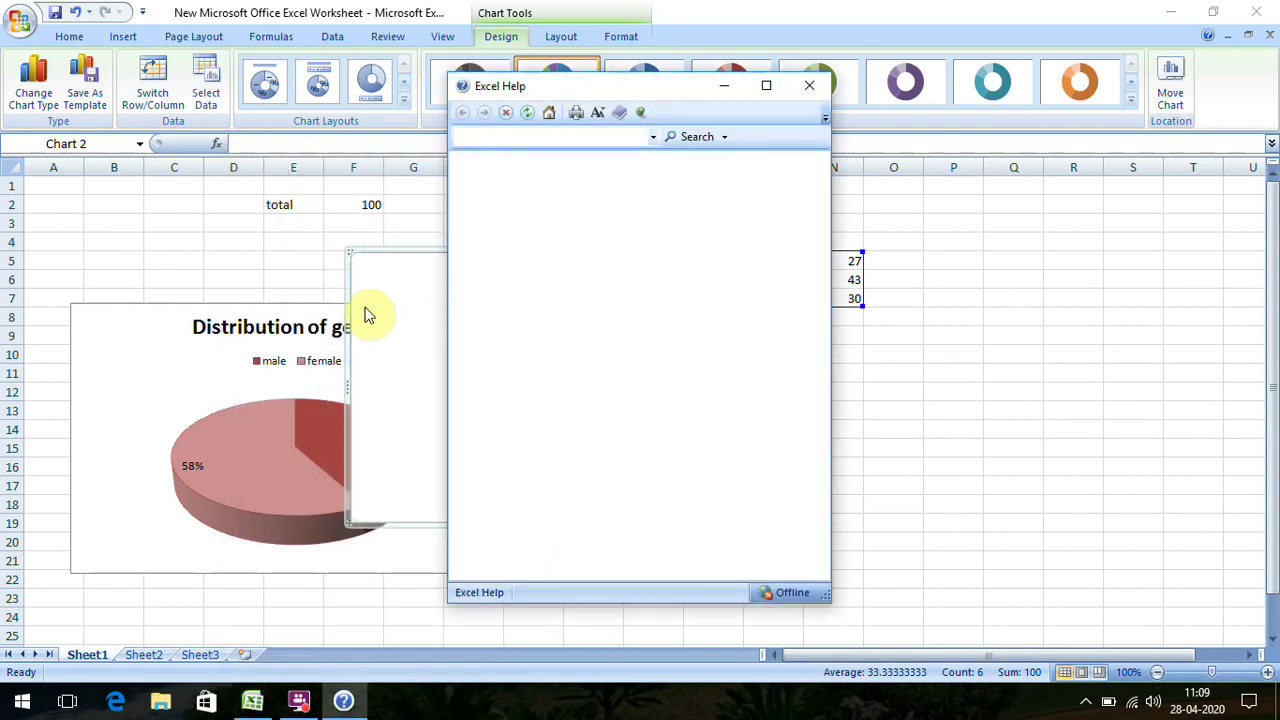
left_click(810, 86)
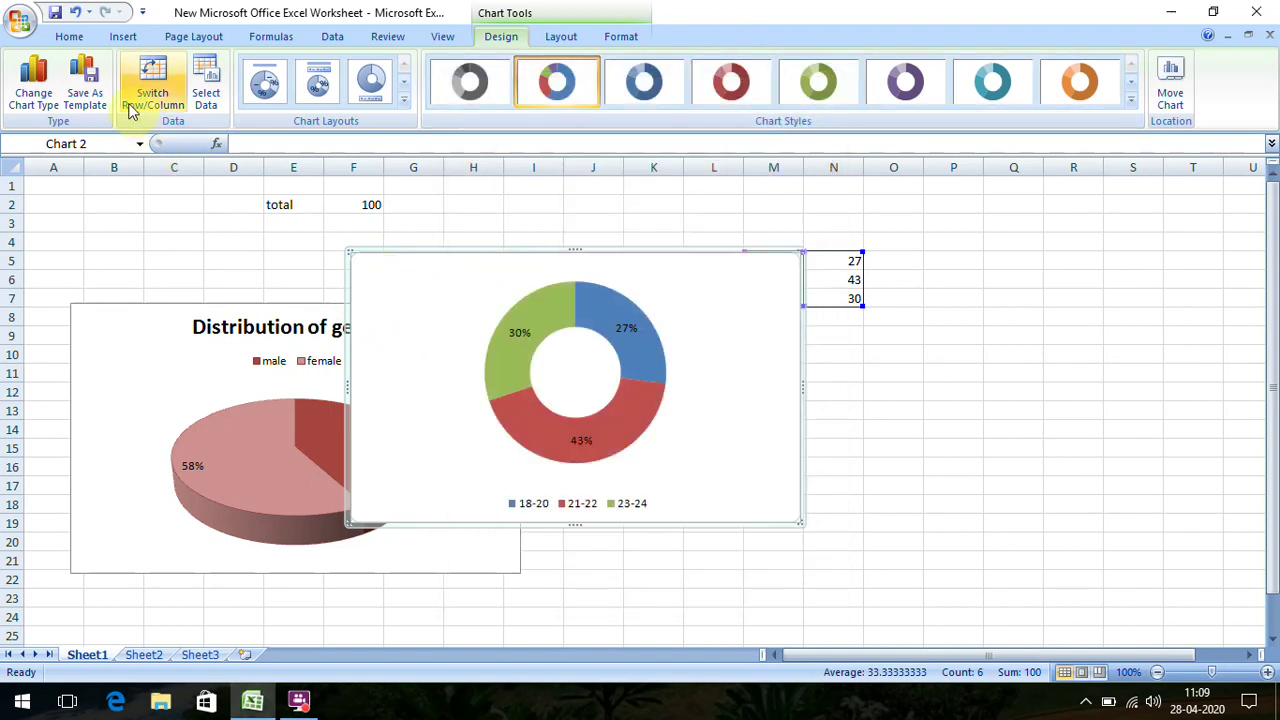
Fill the doughnut chart's background peach using Home > Fill Color.
left_click(69, 37)
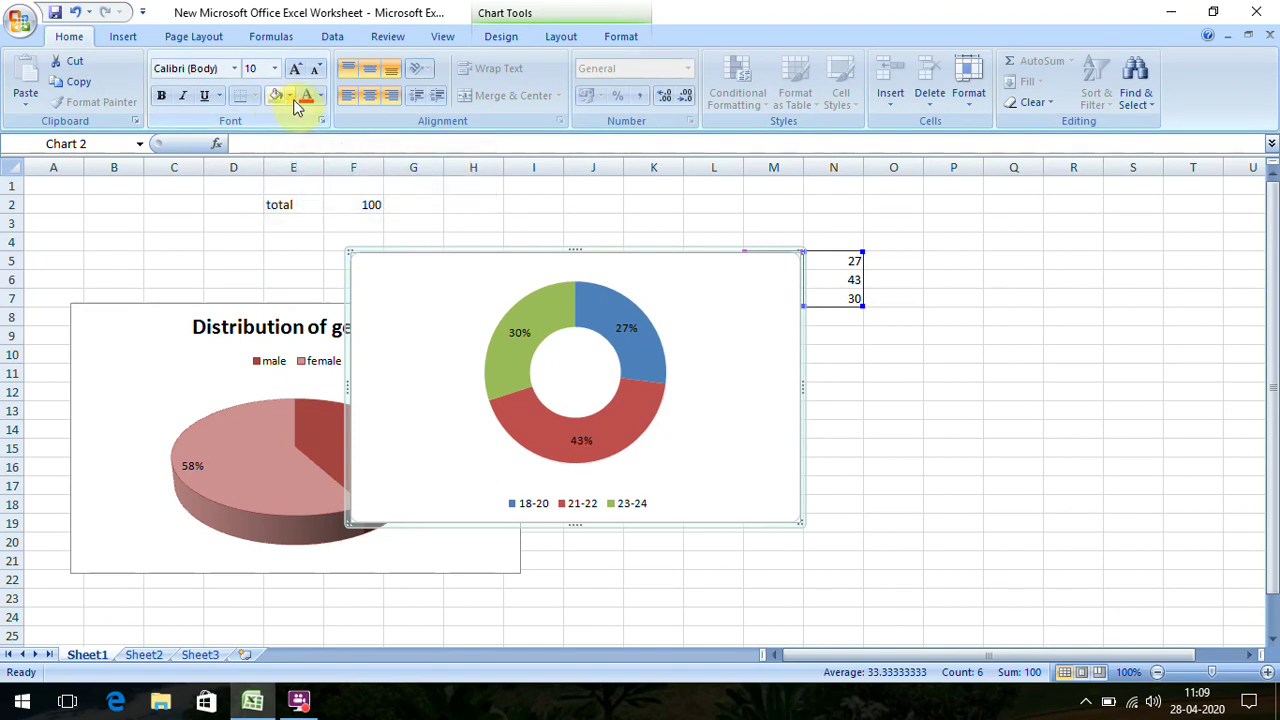
left_click(289, 96)
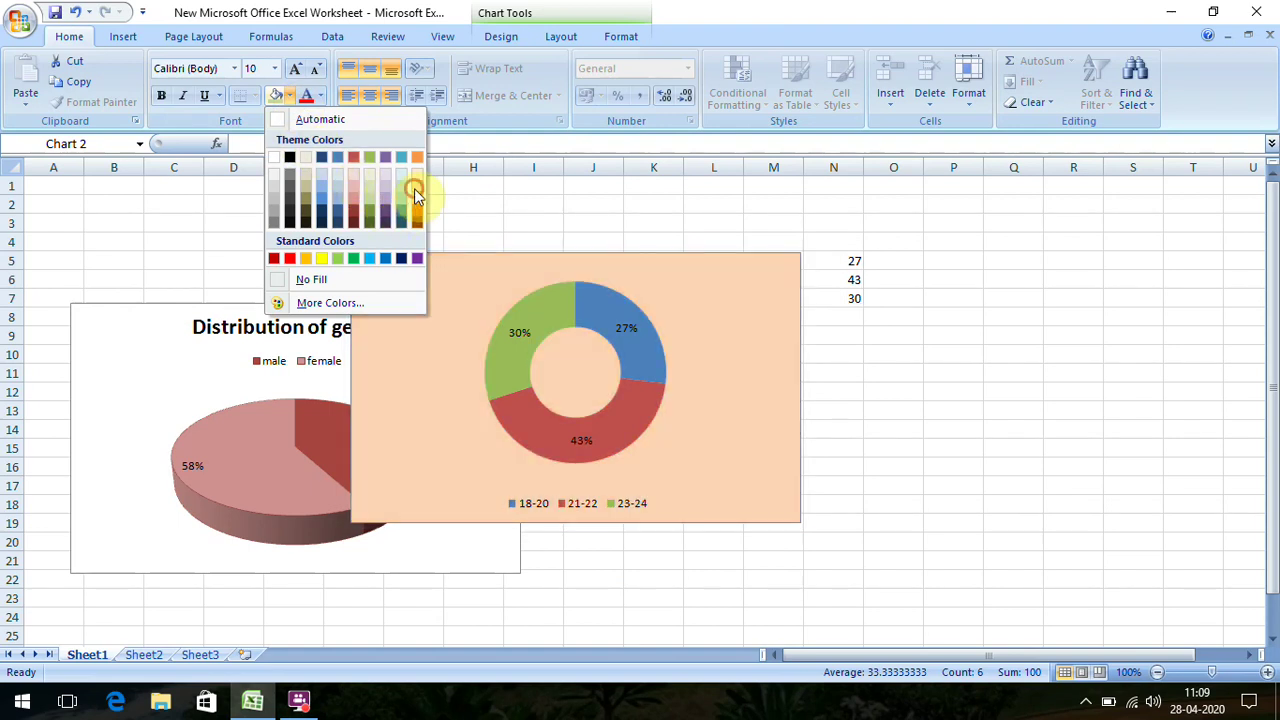
left_click(416, 197)
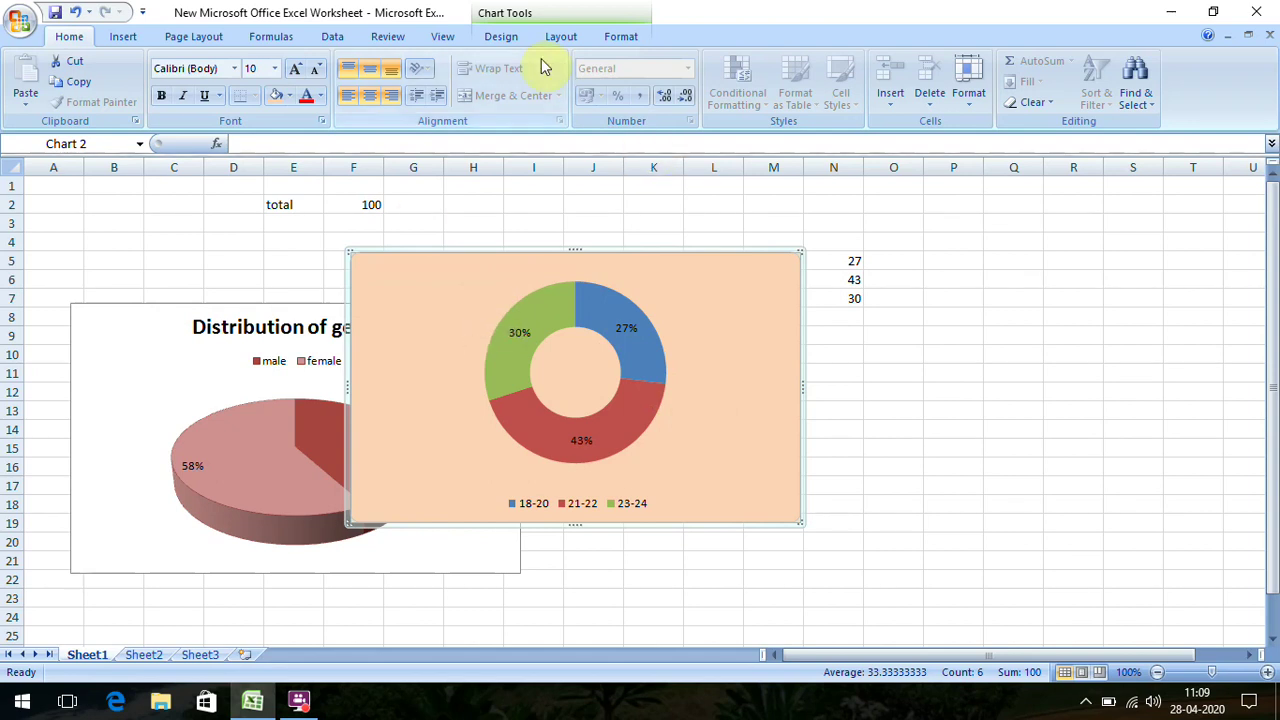
left_click(503, 40)
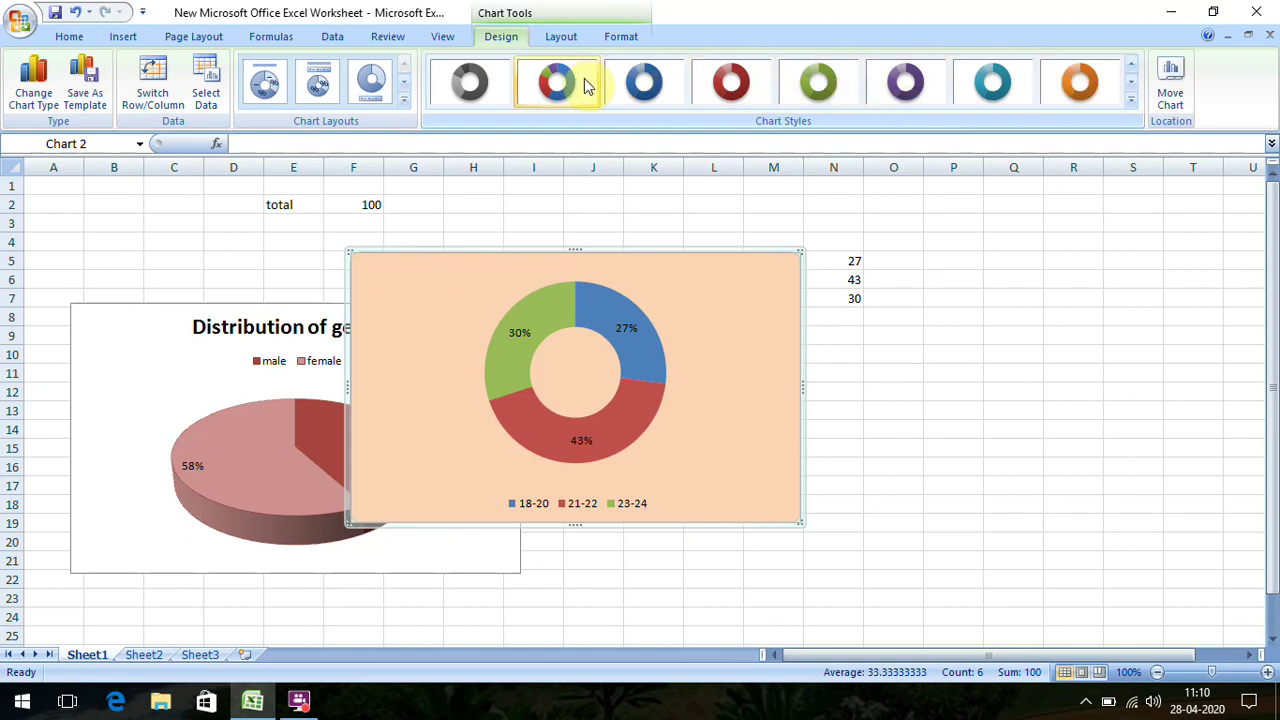
Apply the blue chart style and Layout 1 with category-and-percentage labels.
left_click(643, 88)
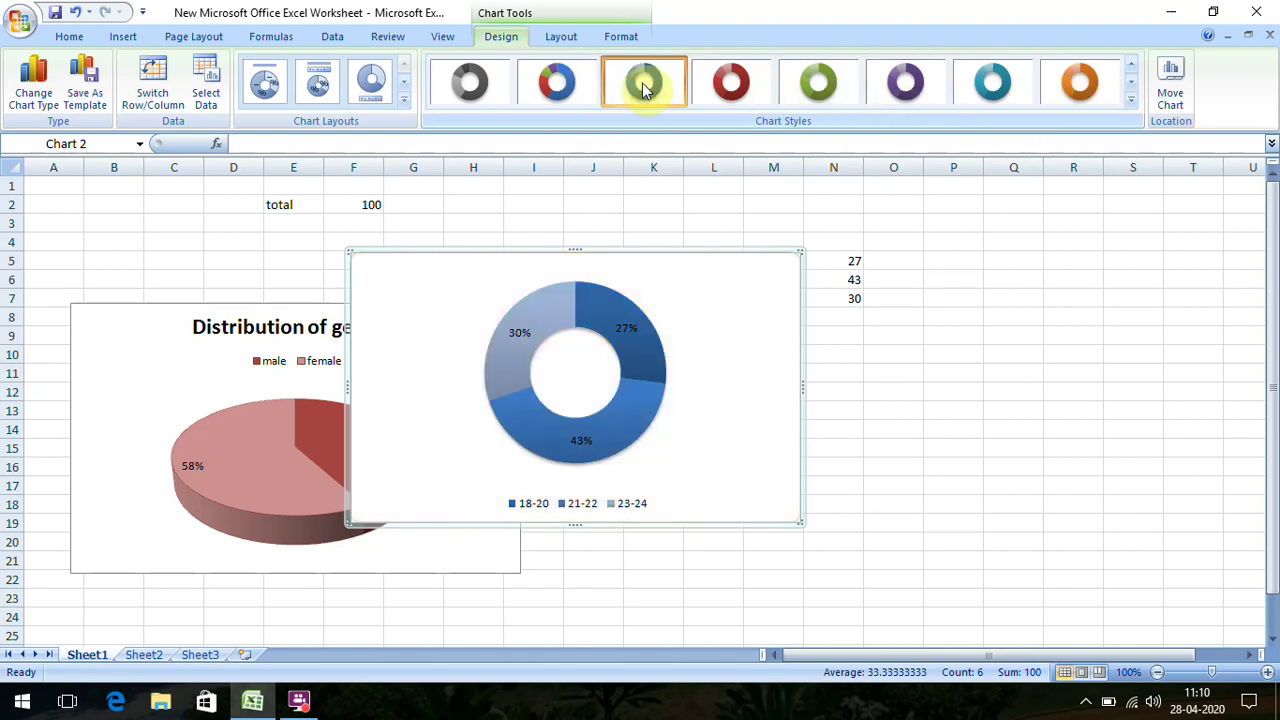
left_click(268, 84)
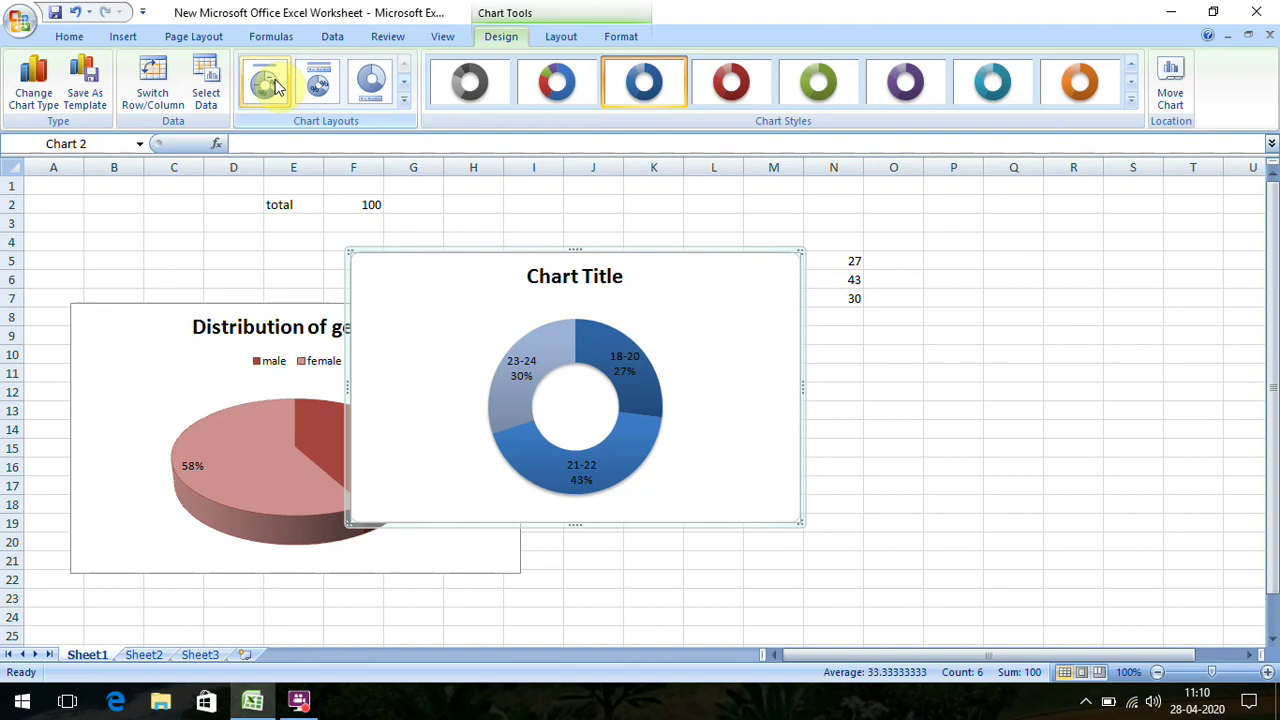
left_click(308, 91)
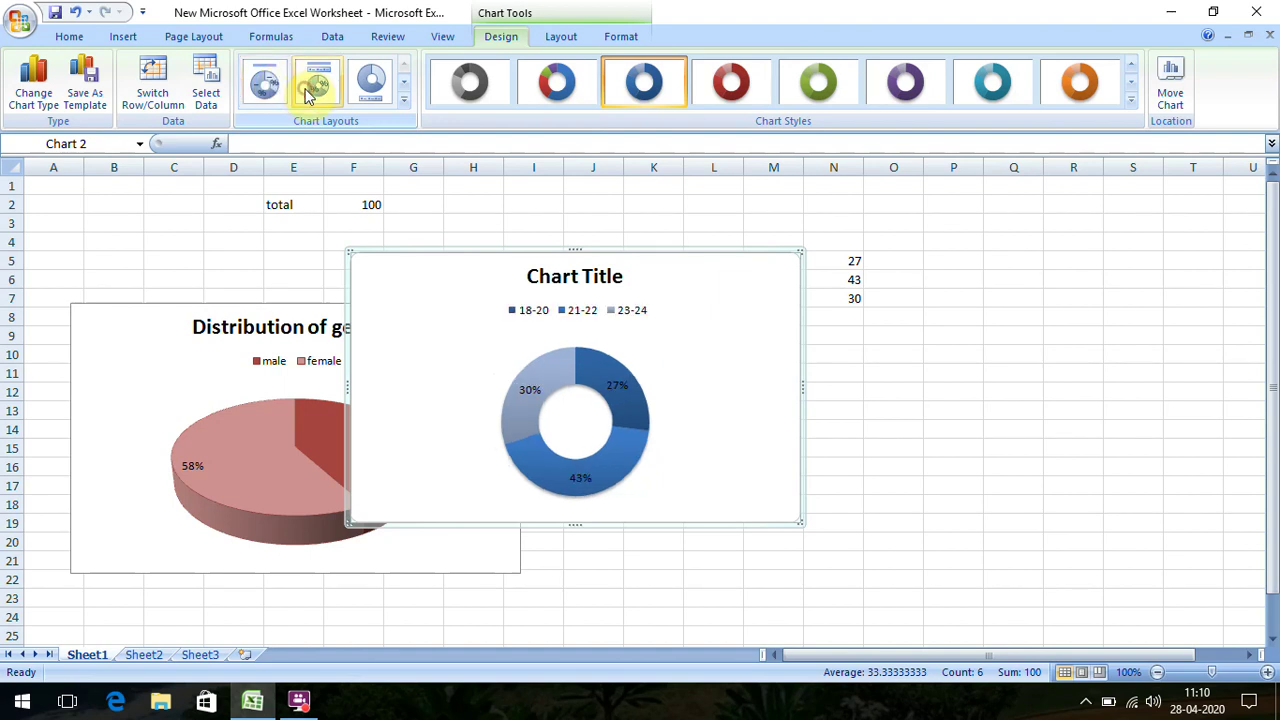
left_click(267, 87)
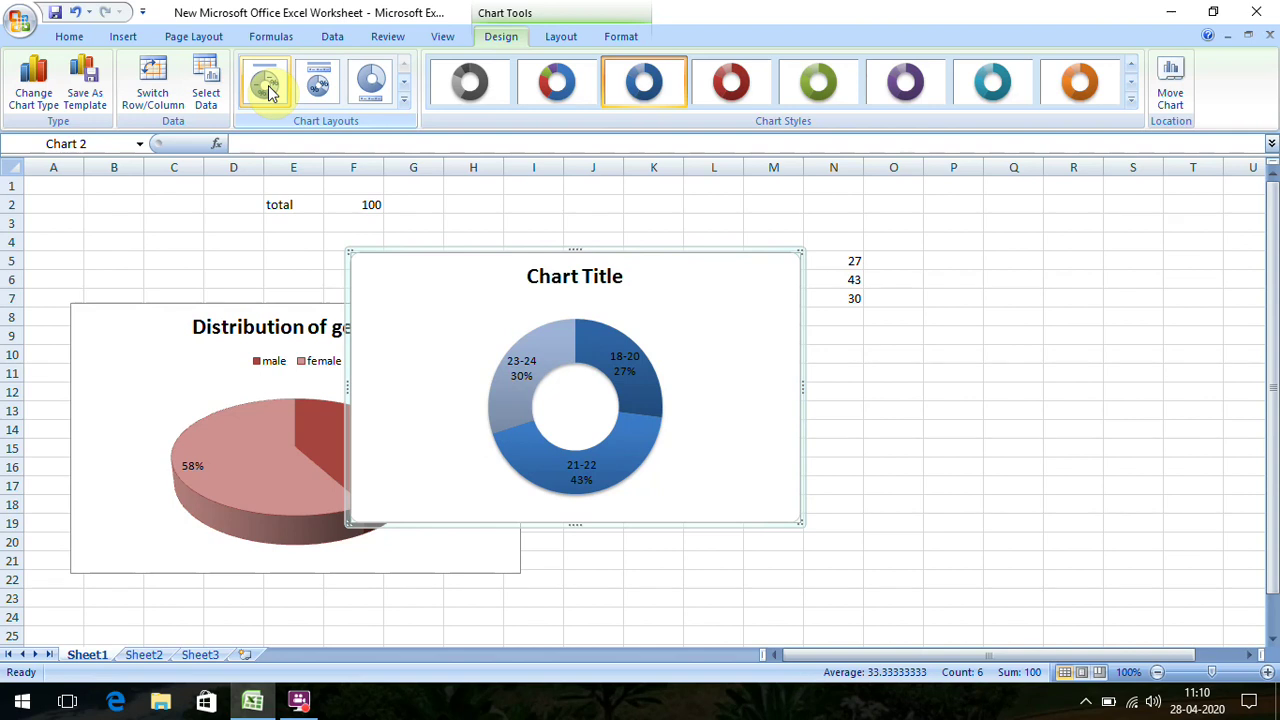
Delete the doughnut's placeholder chart title.
left_click(588, 278)
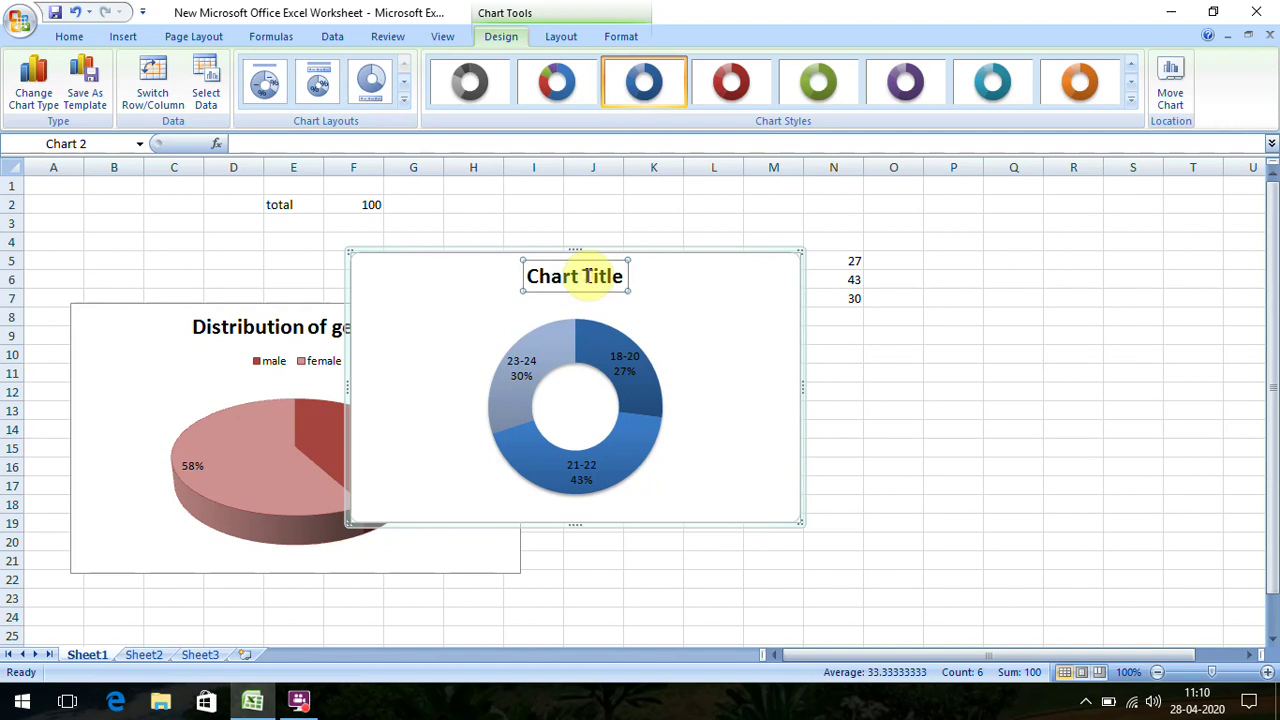
left_click(672, 315)
left_click(582, 278)
key("Delete")
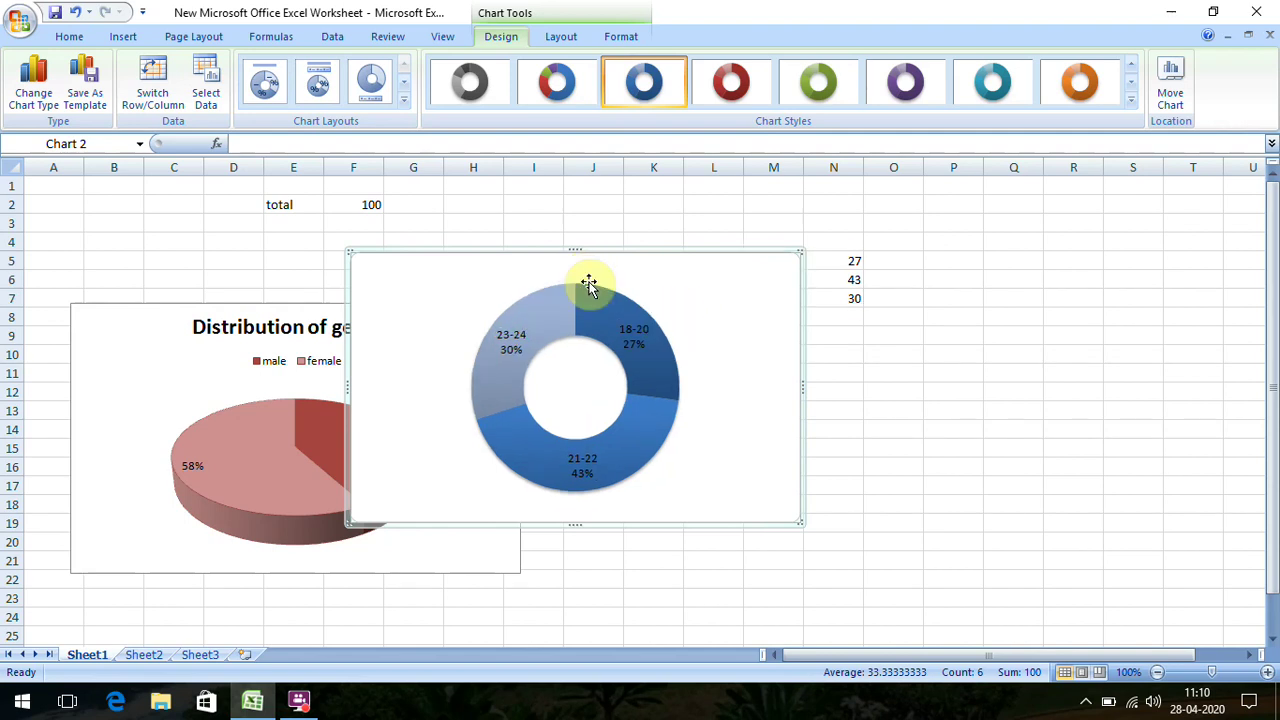
Add a chart title above the doughnut chart, replacing the overlaid one.
left_click(560, 37)
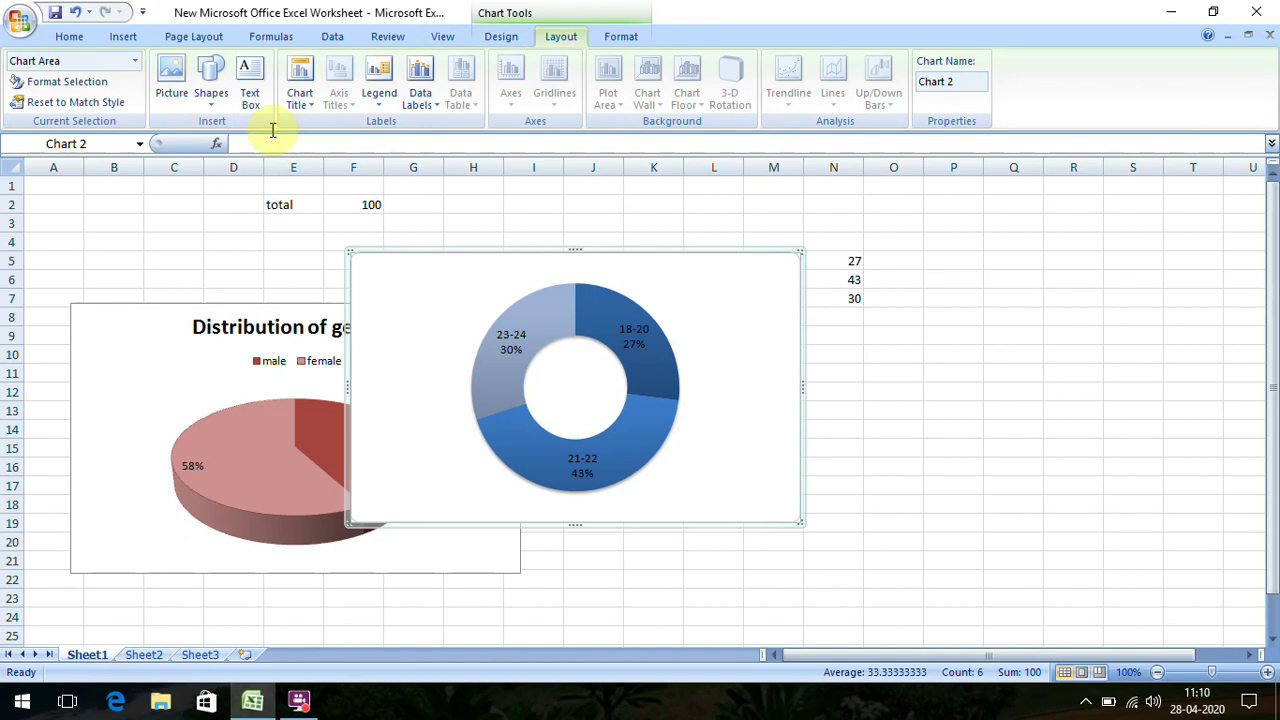
left_click(309, 110)
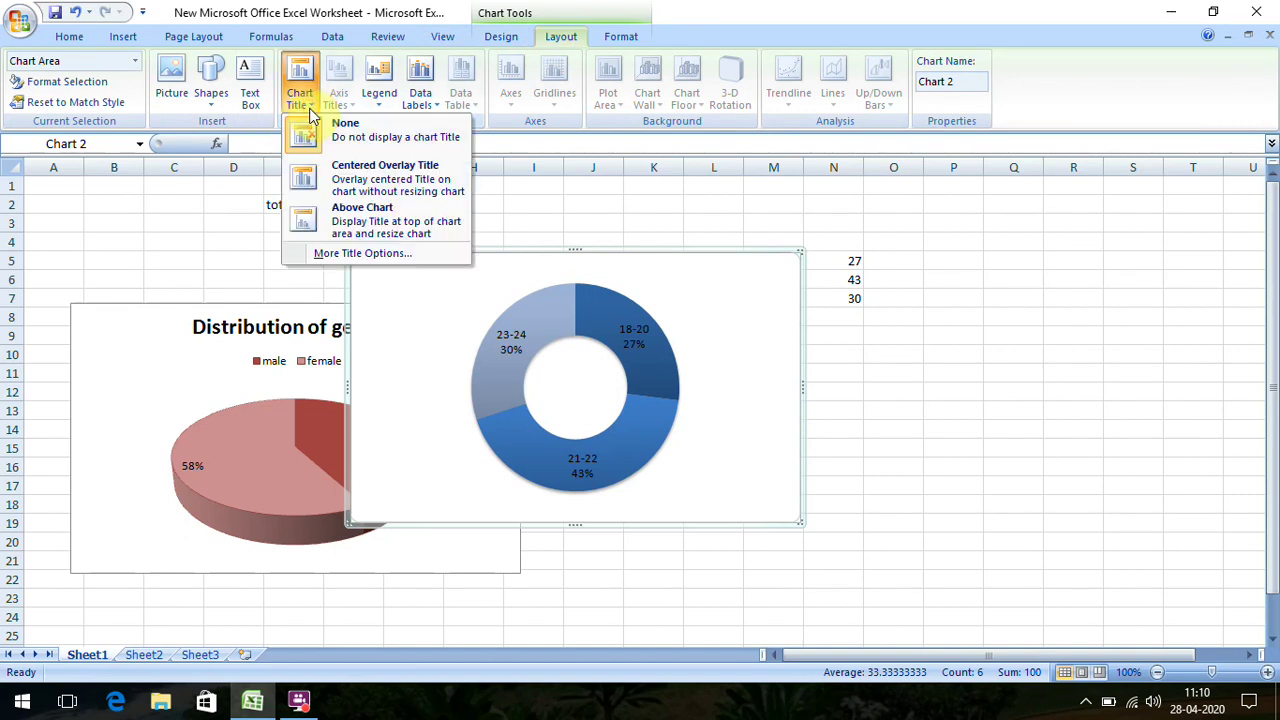
left_click(360, 192)
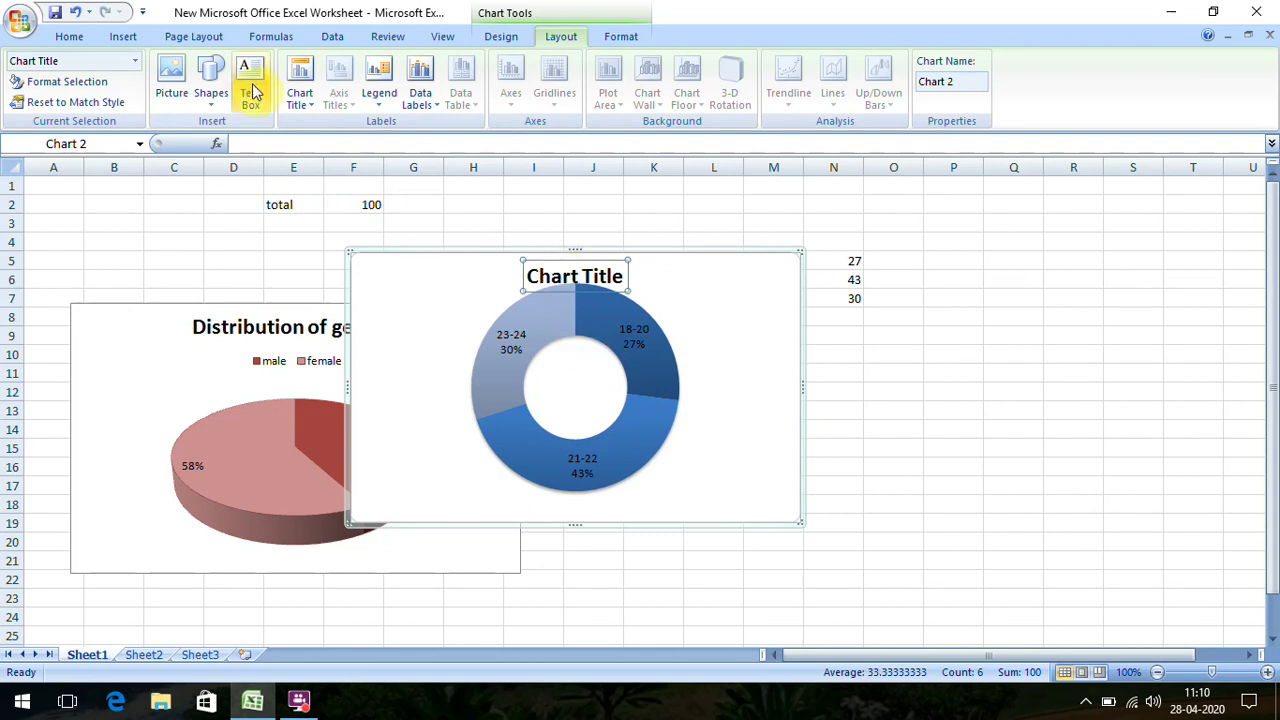
left_click(308, 100)
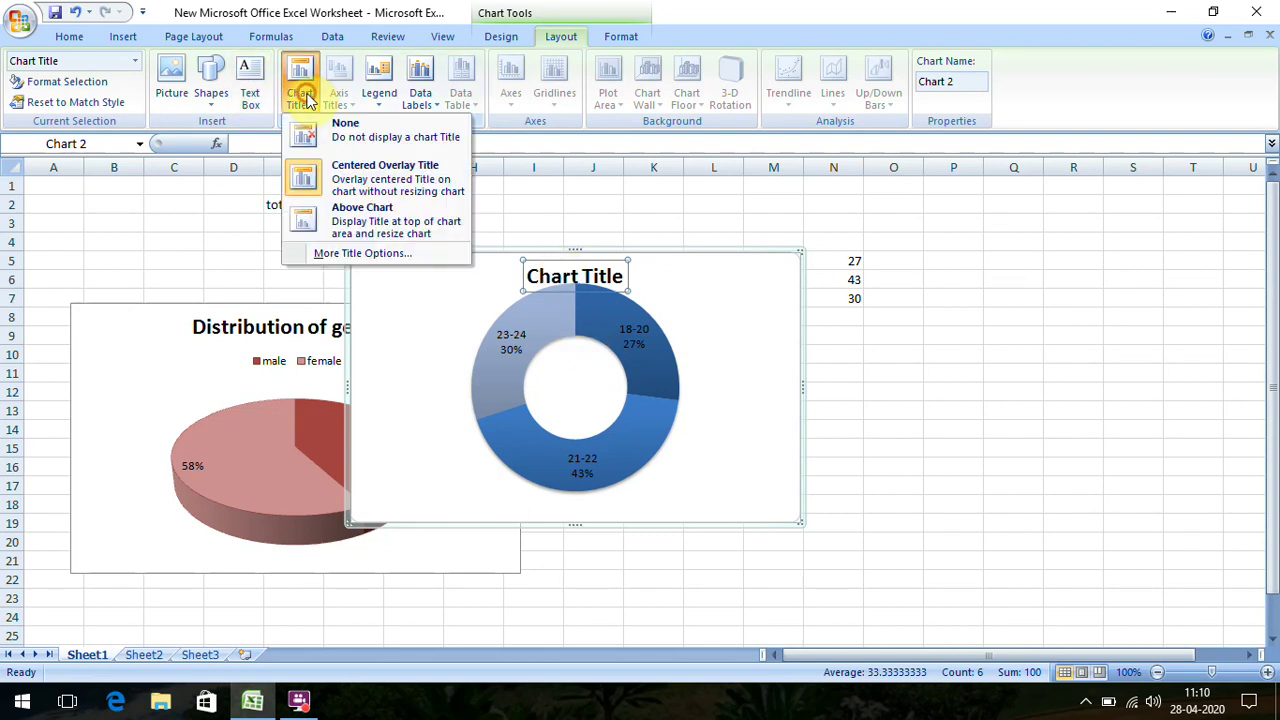
left_click(360, 212)
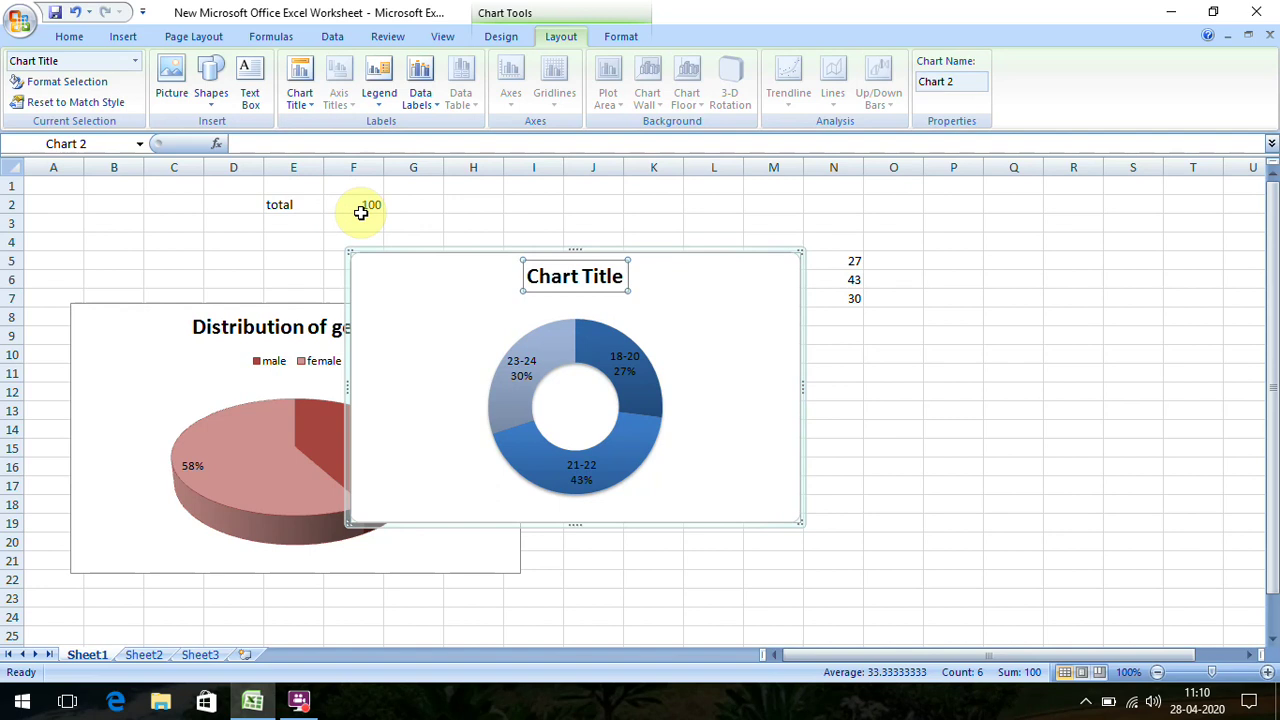
Enter the title text 'Distribution based on age', fixing the missing word.
type("dl")
type("S")
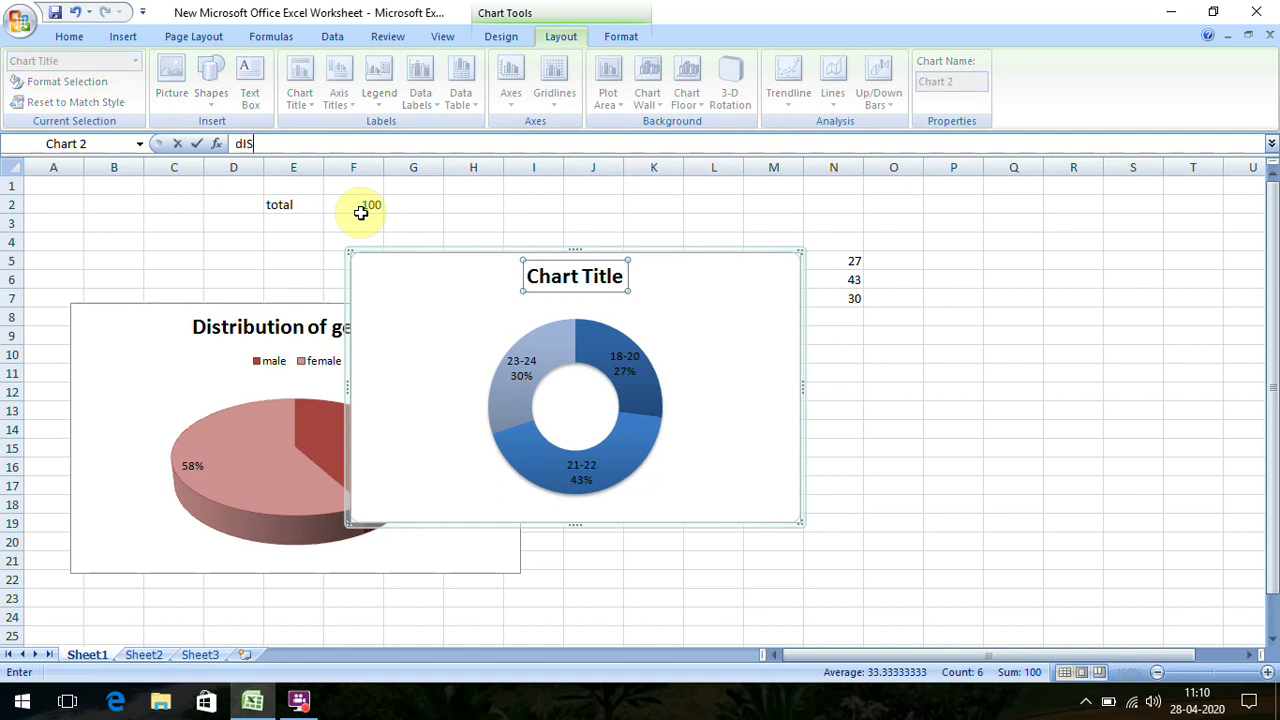
type("TRIBUTION")
type(" basedon")
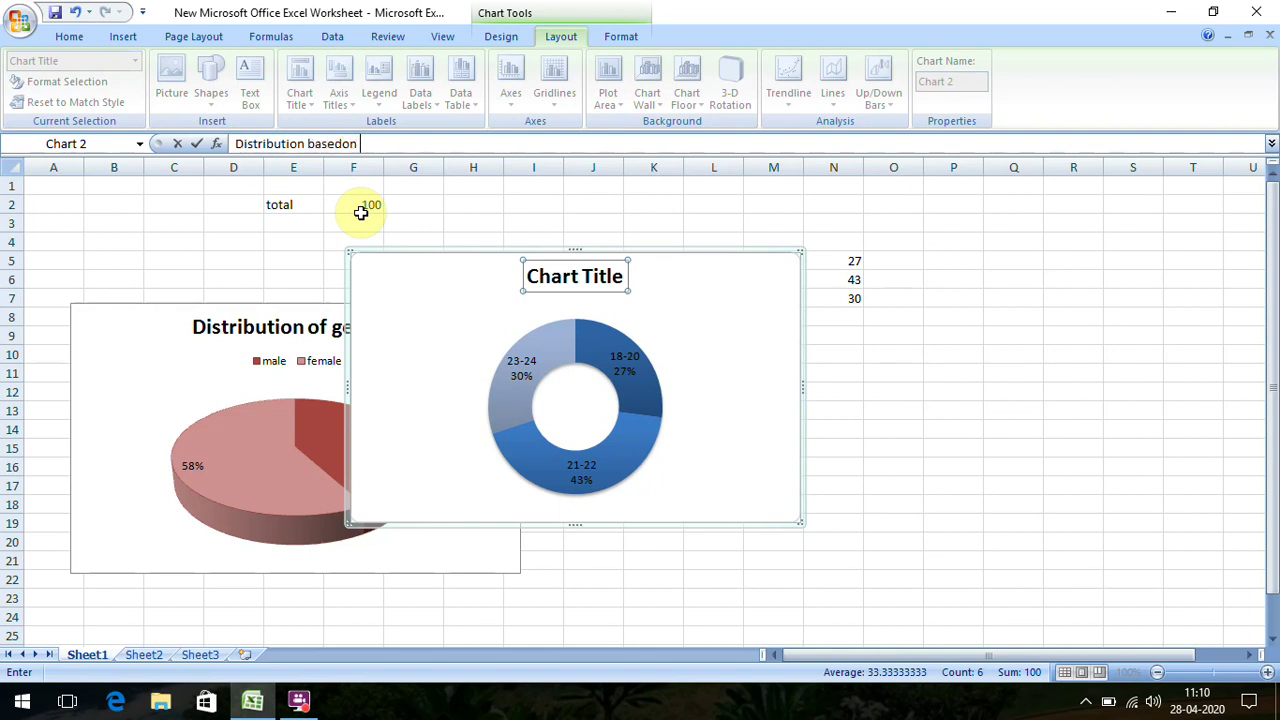
left_click(342, 144)
type("a")
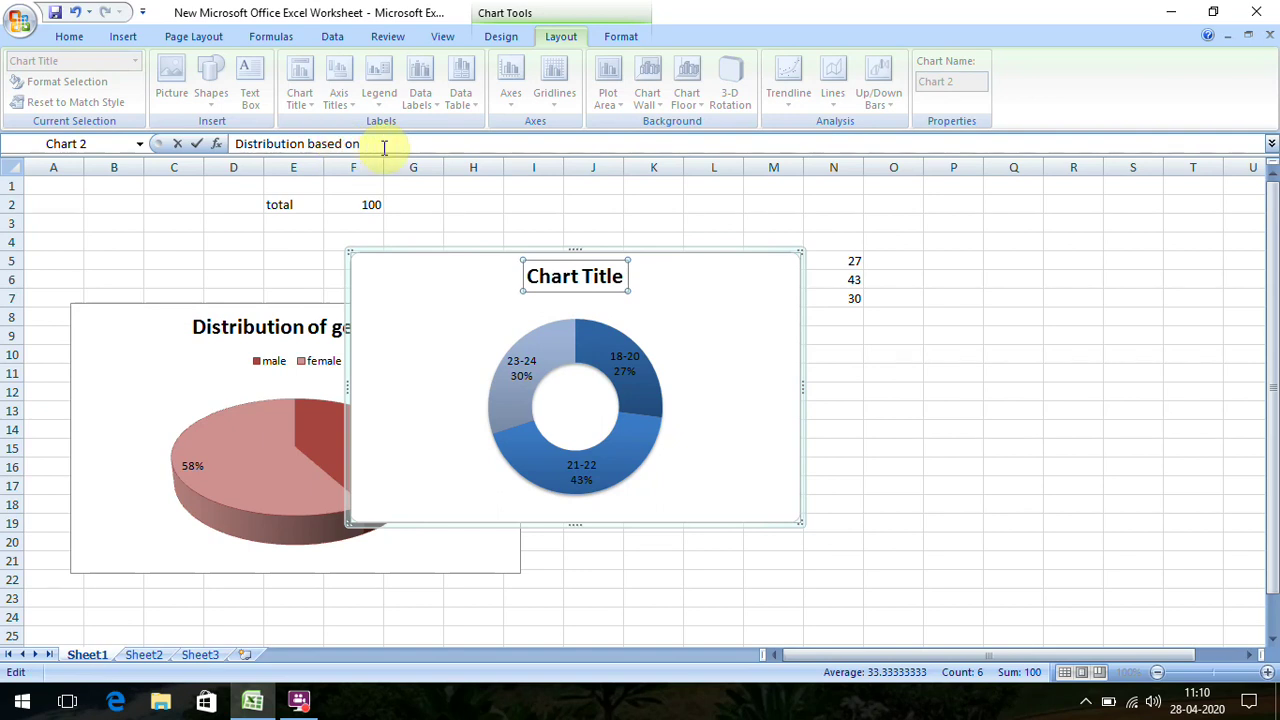
type("ge")
key("Return")
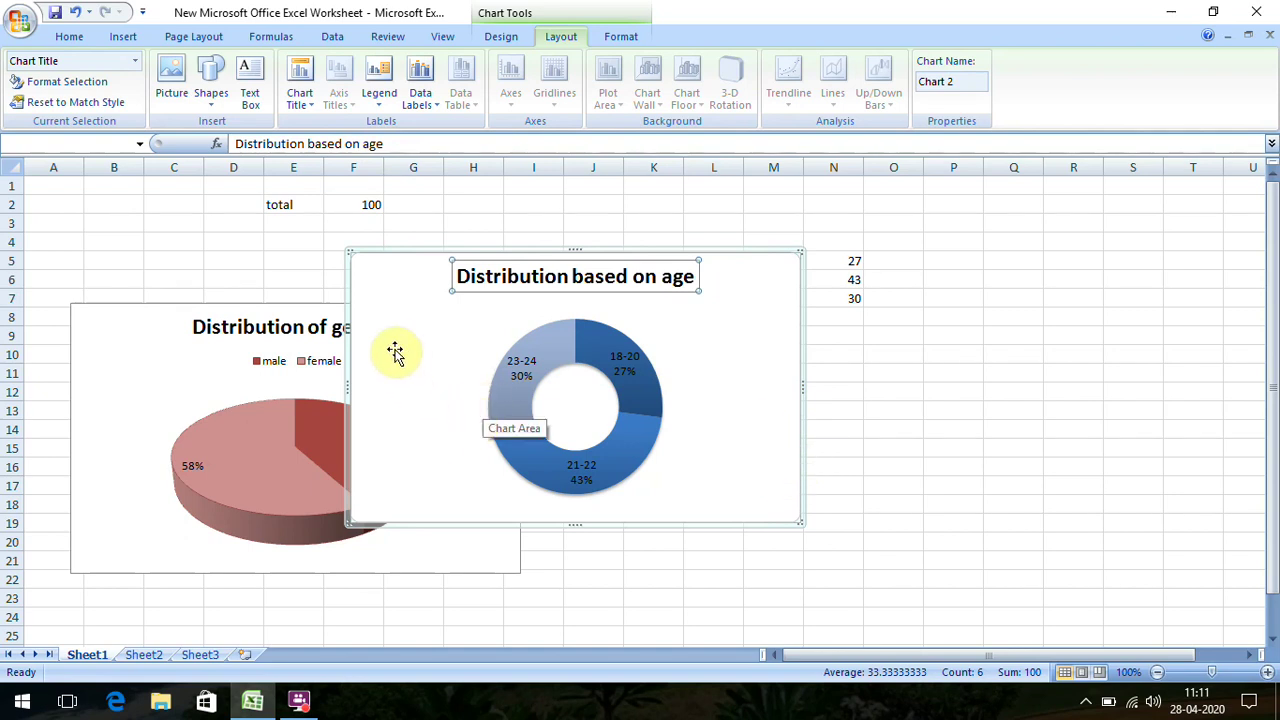
Give the age chart area a peach fill and drag it beside the gender pie.
left_click(355, 339)
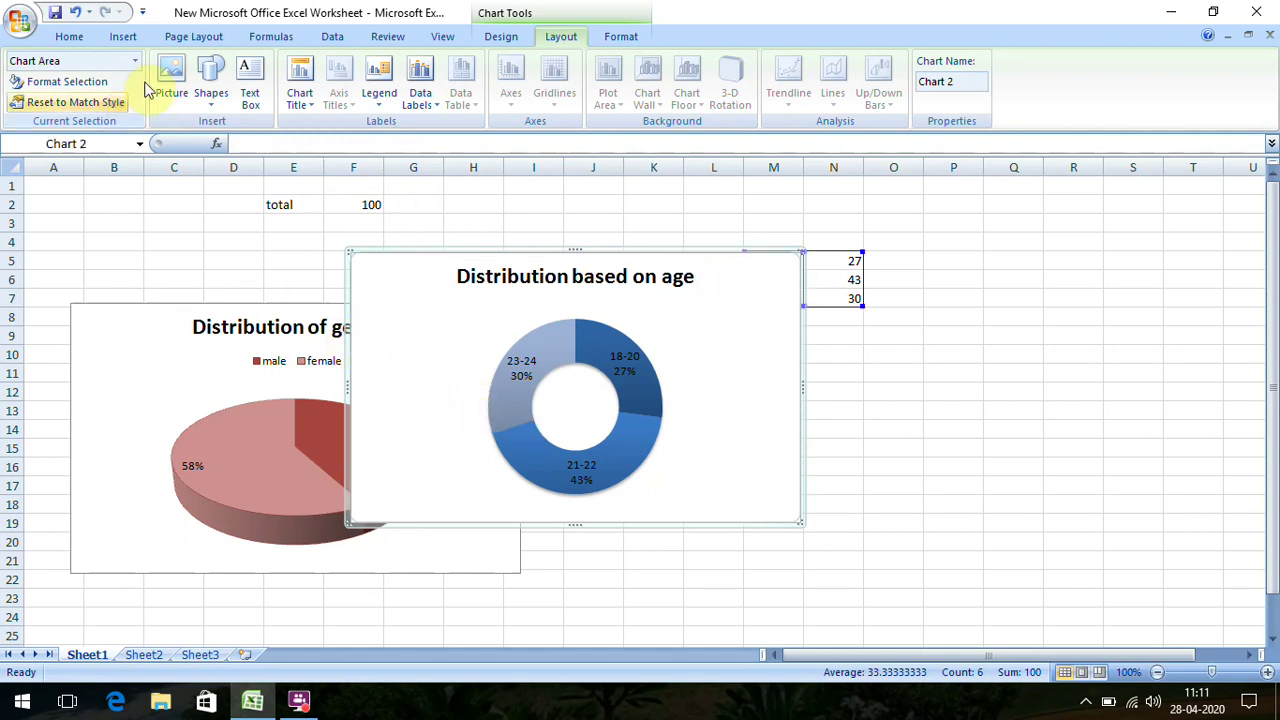
left_click(72, 37)
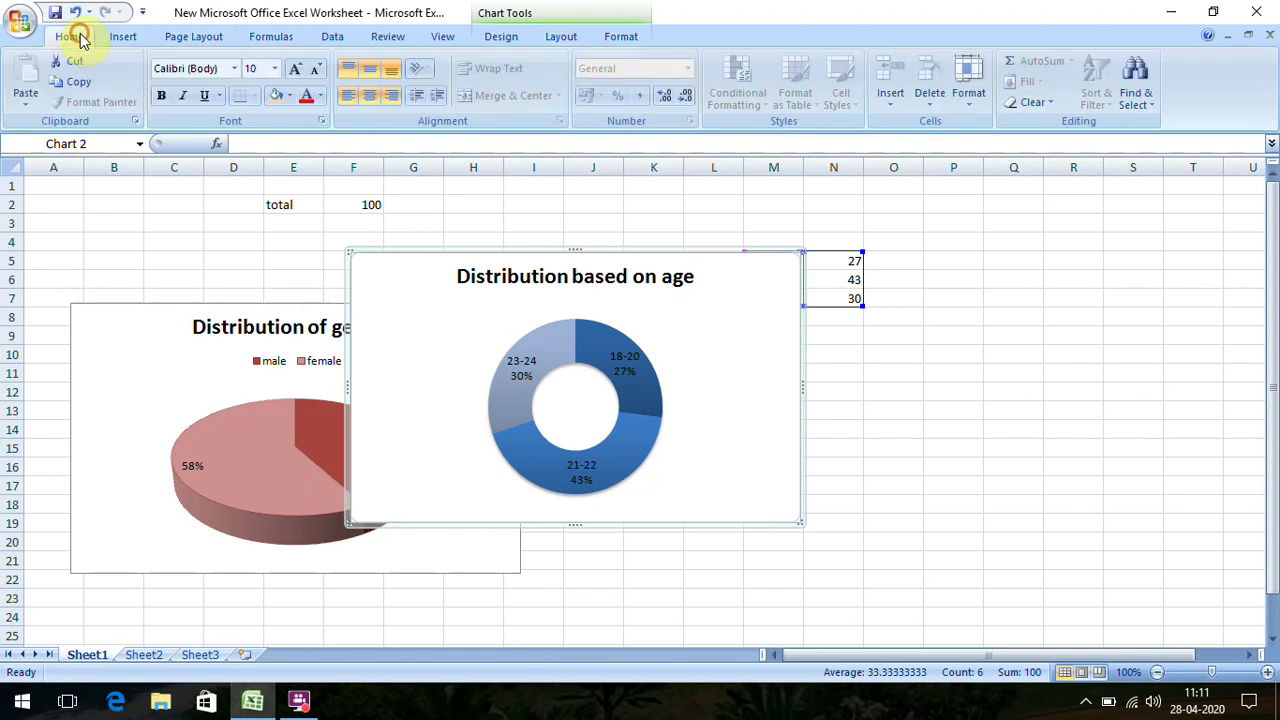
left_click(273, 100)
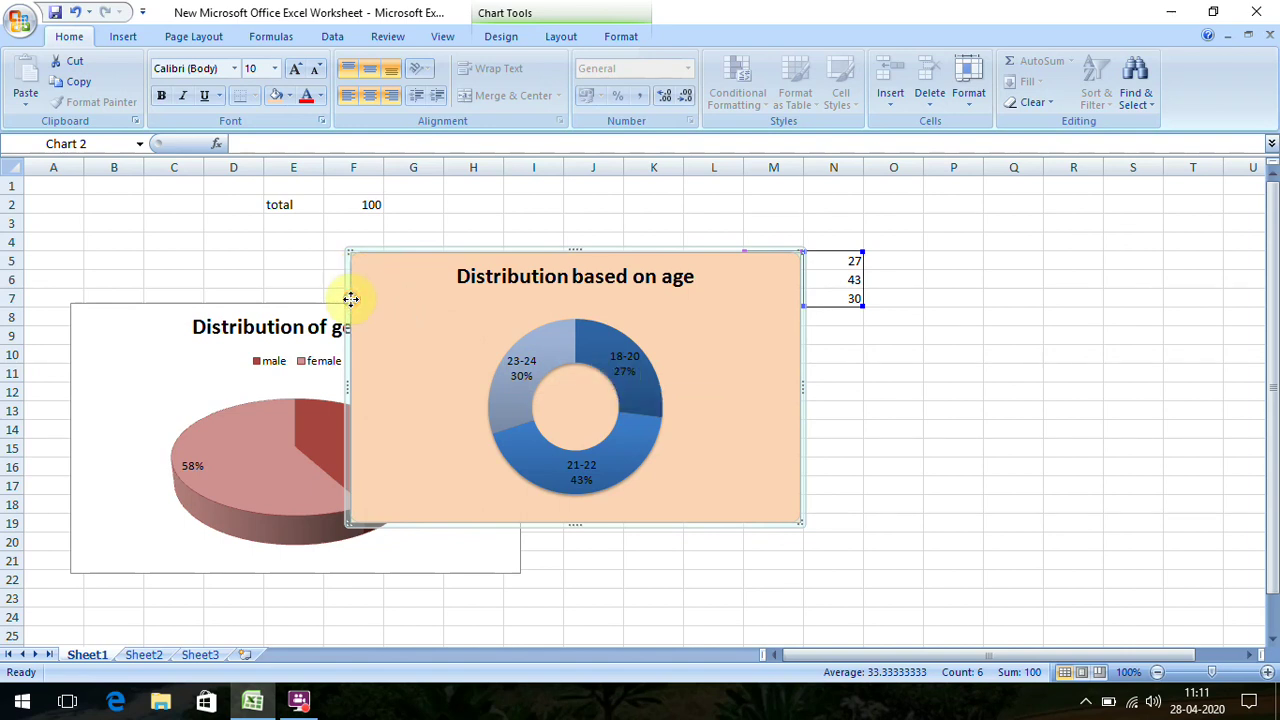
mouse_move(349, 298)
left_mouse_down()
mouse_move(529, 337)
mouse_move(670, 401)
left_mouse_up()
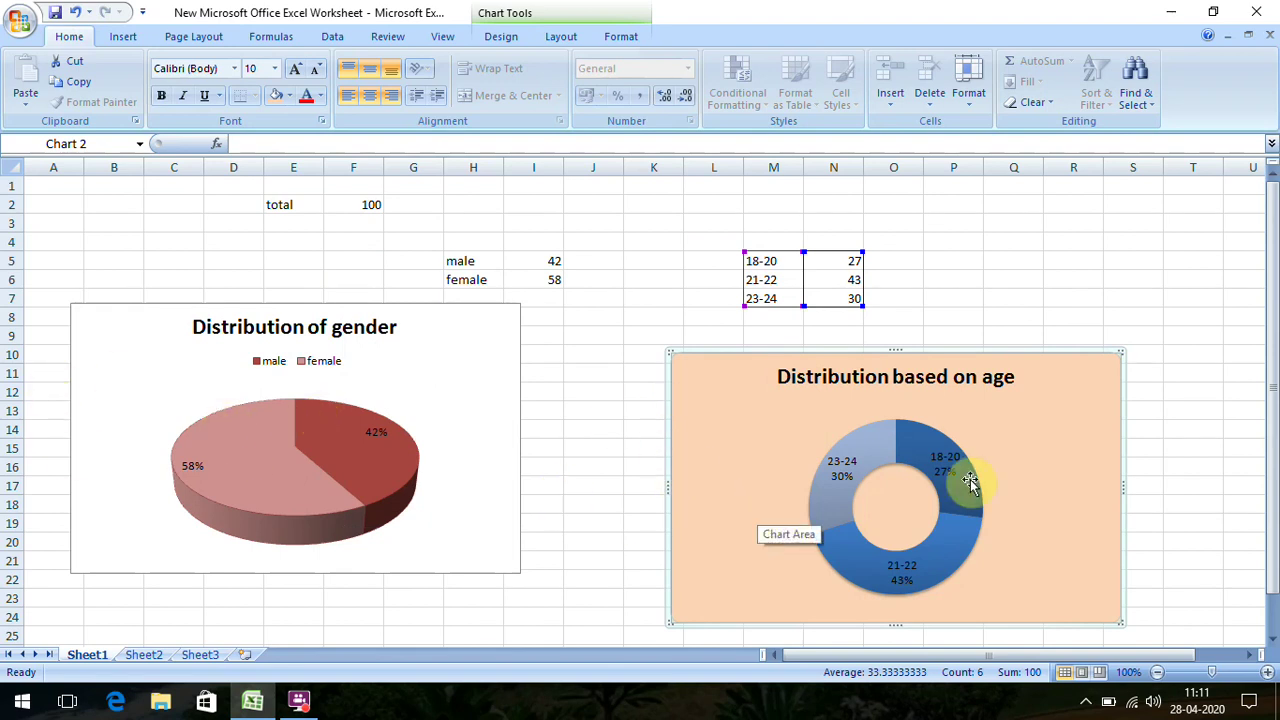
left_click(863, 452)
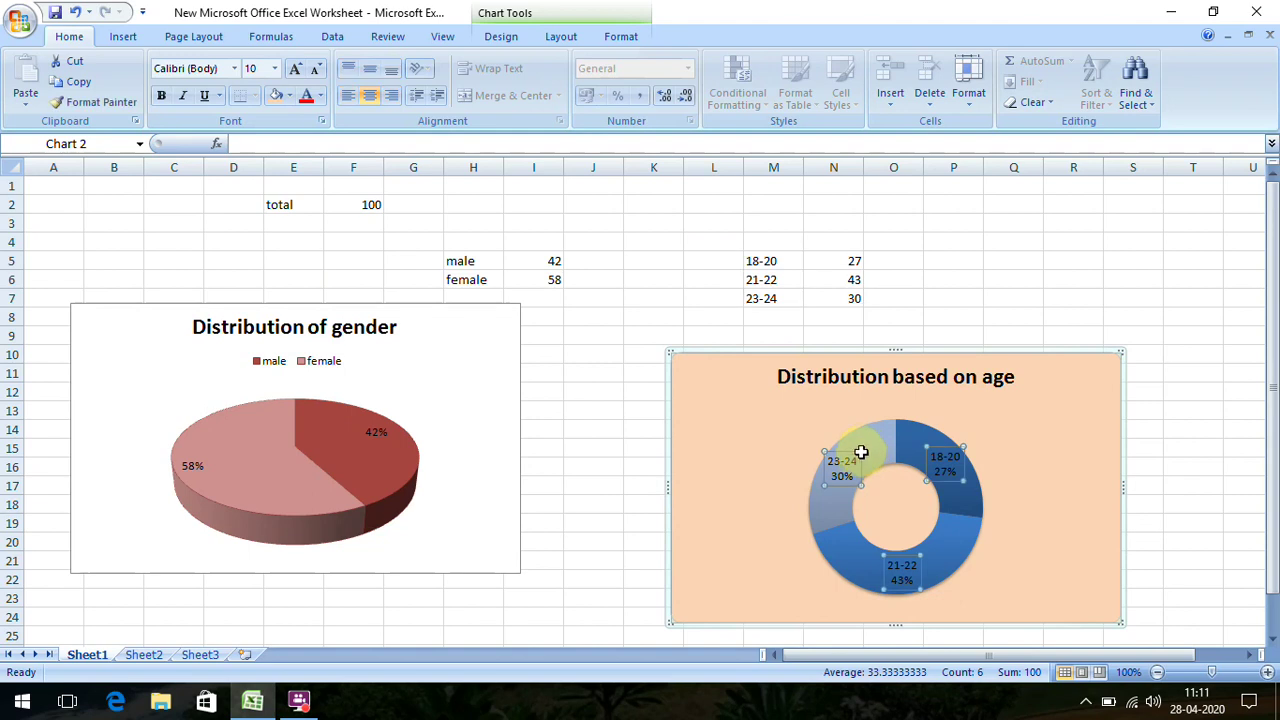
right_click(857, 469)
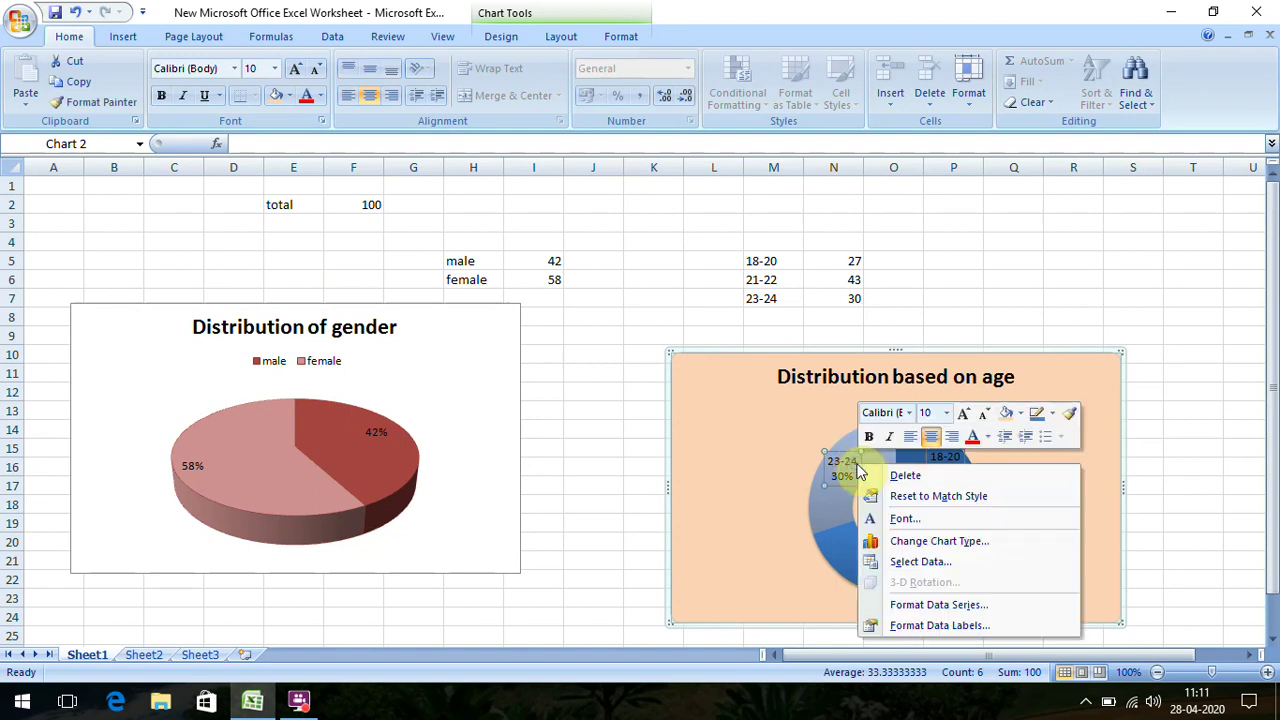
key("Escape")
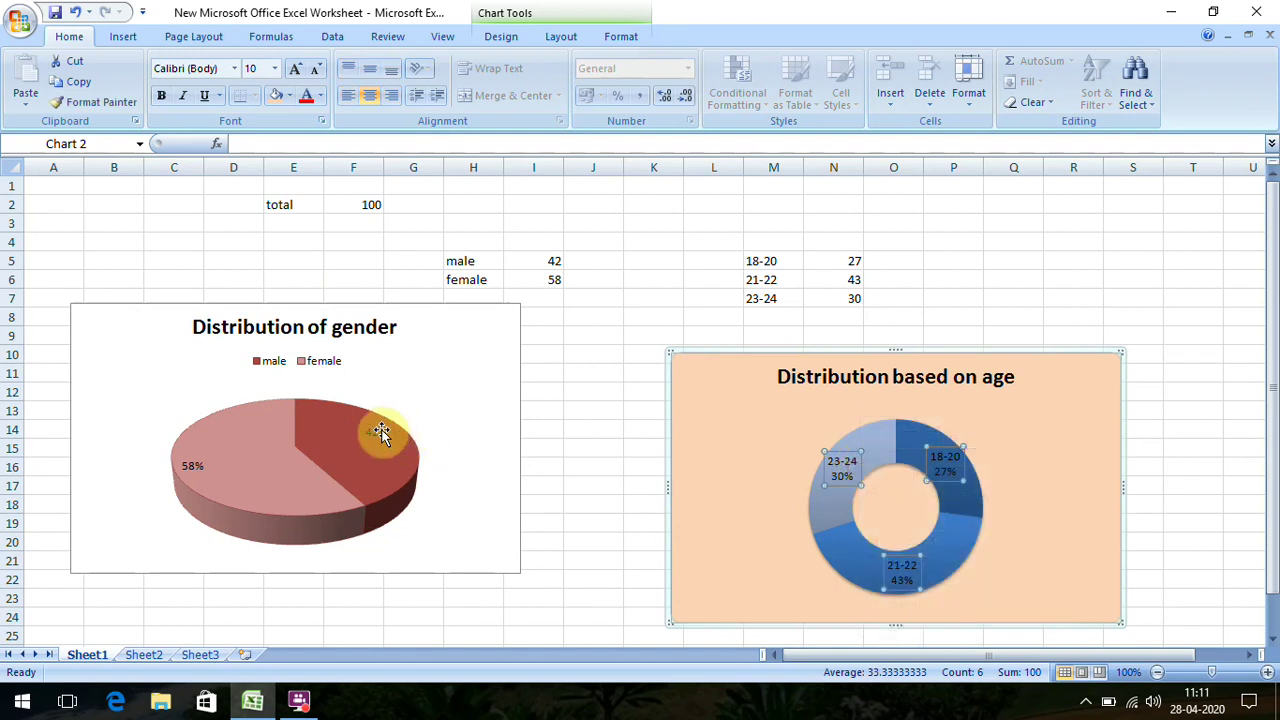
left_click(381, 432)
right_click(381, 436)
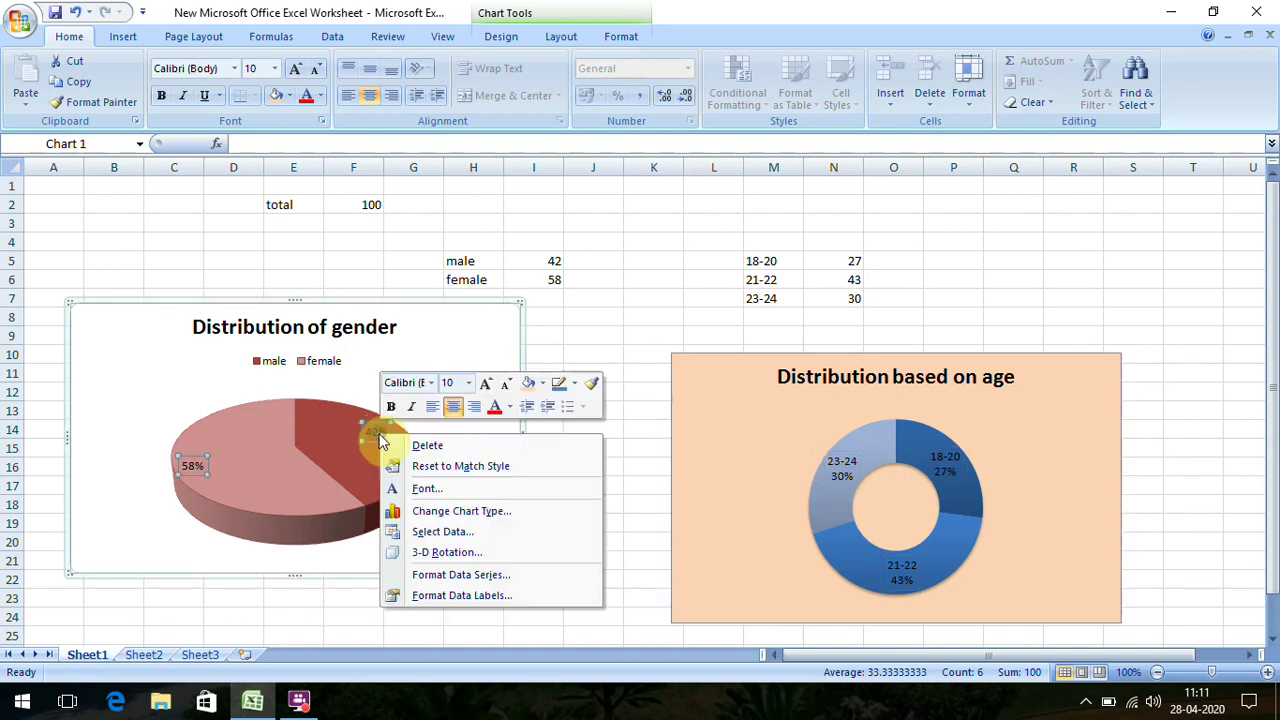
right_click(431, 329)
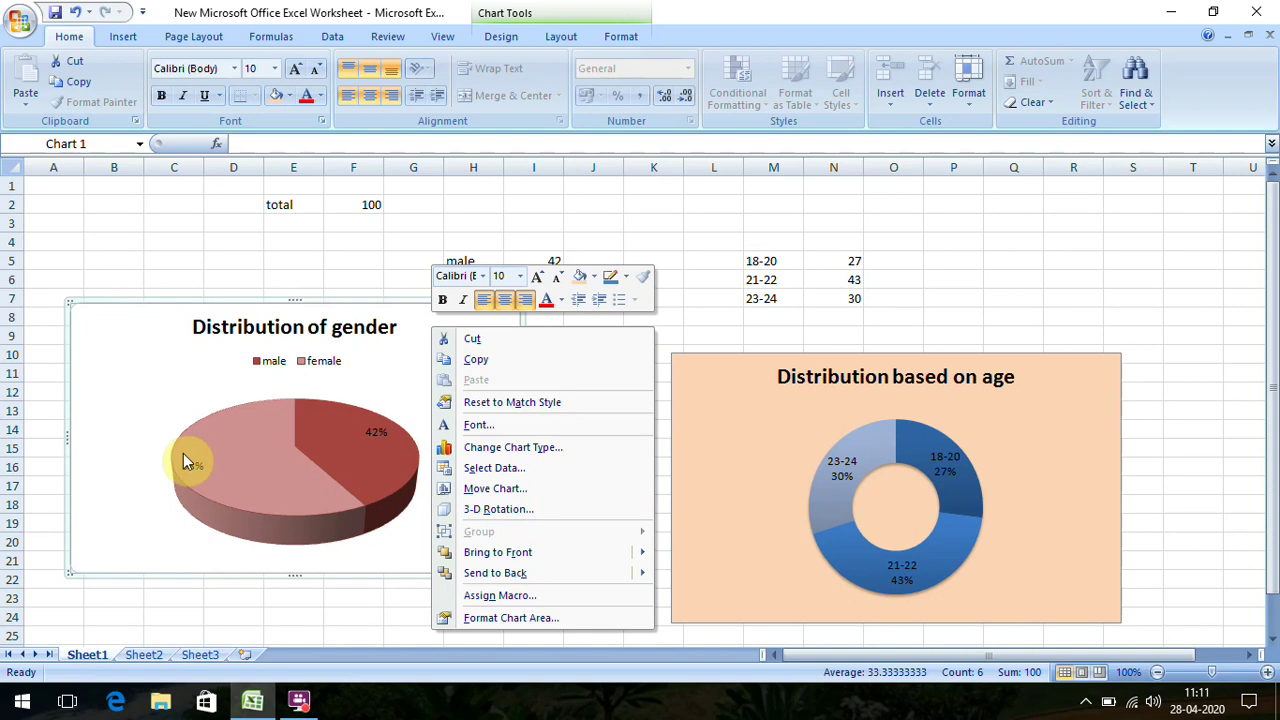
left_click(1193, 387)
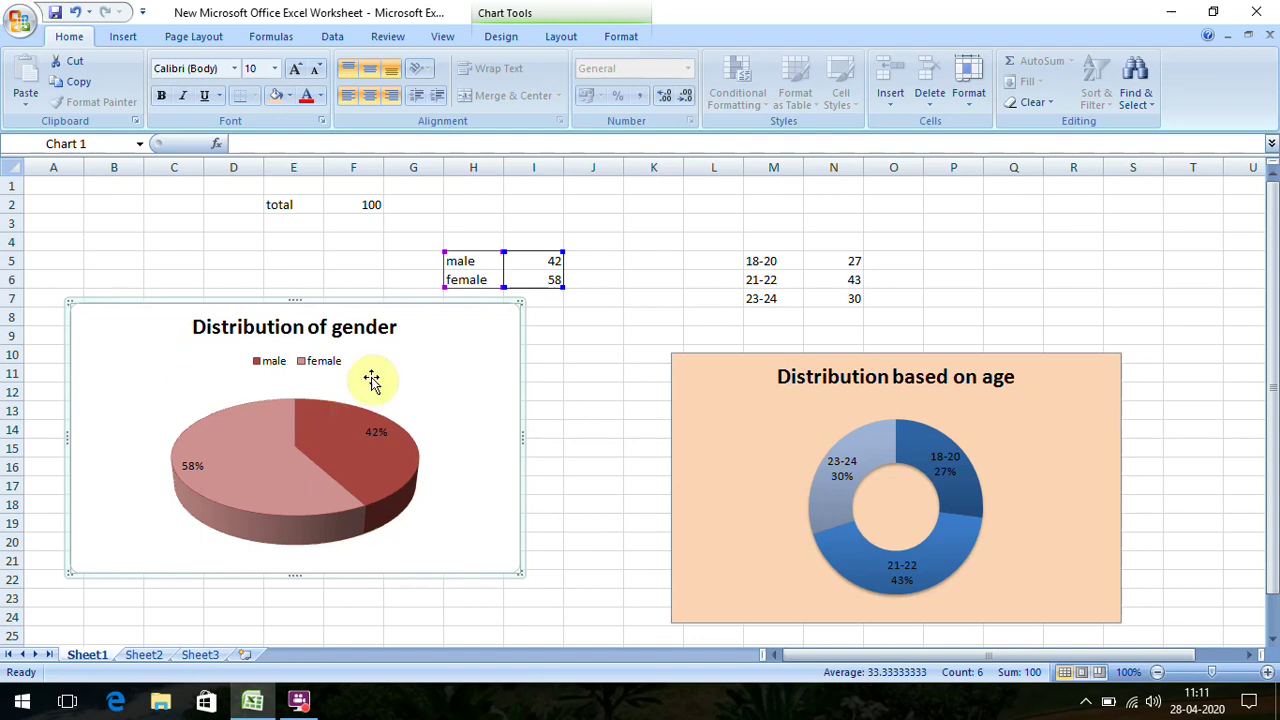
left_click(853, 261)
type("1")
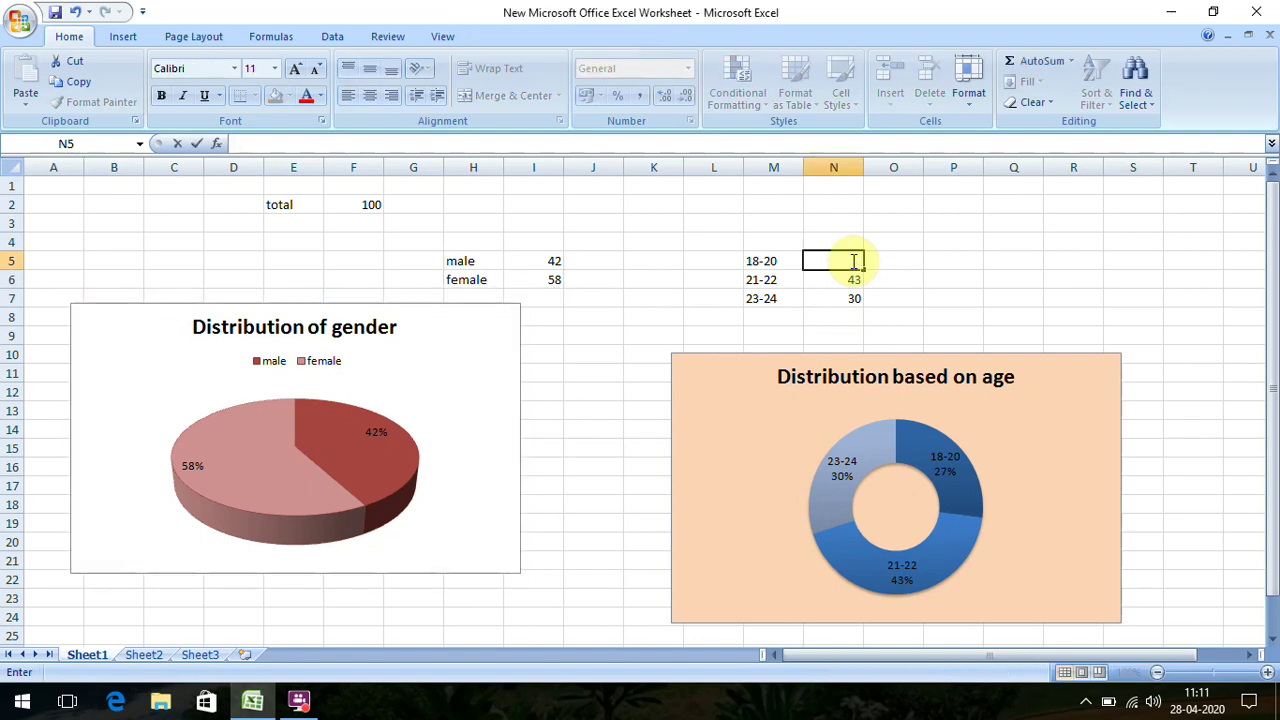
type("27")
left_click(952, 292)
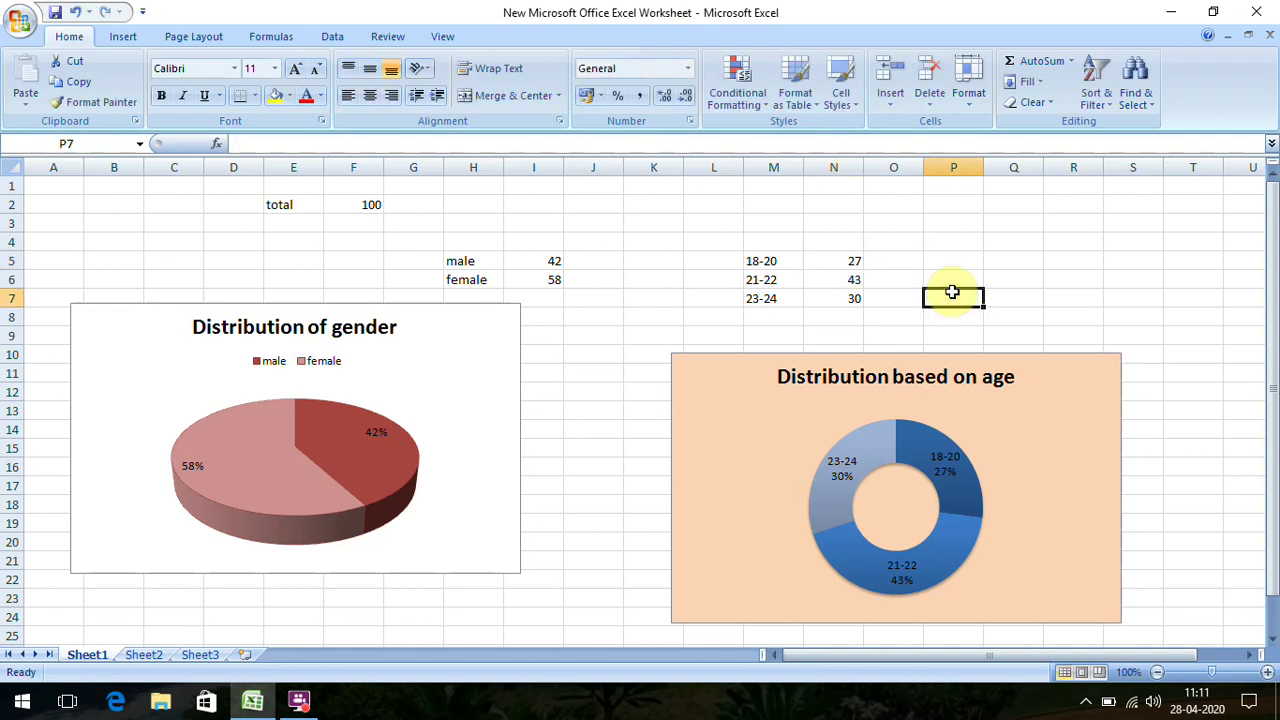